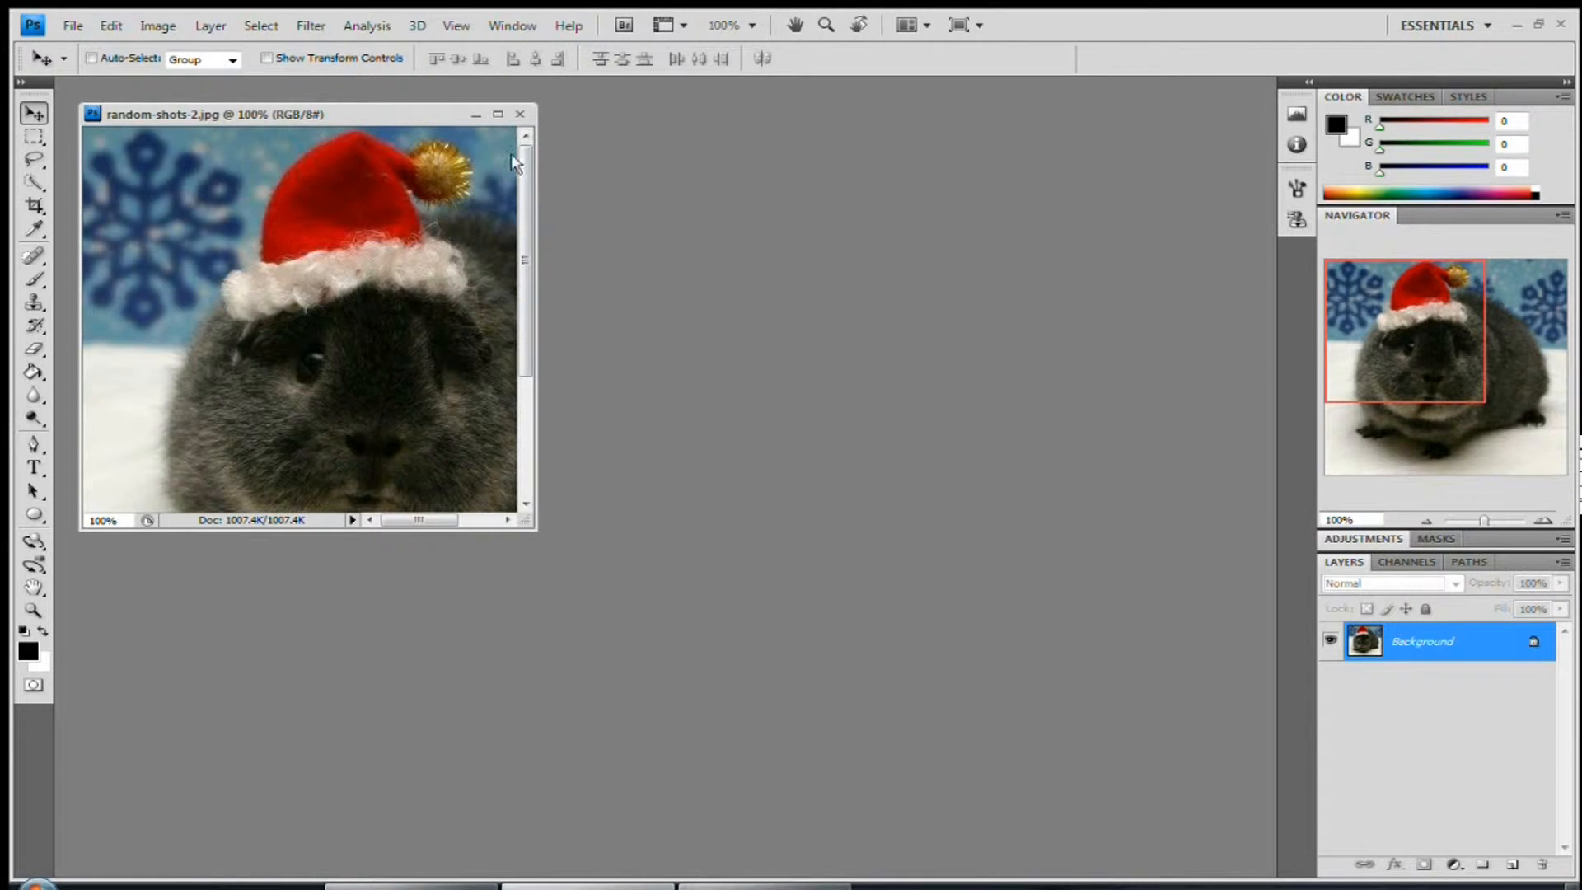
# Dock the floating guinea pig image as a tabbed document and apply Hue/Saturation with hue +70 and saturation +74.
pyautogui.moveTo(413, 113); pyautogui.dragTo(399, 87)
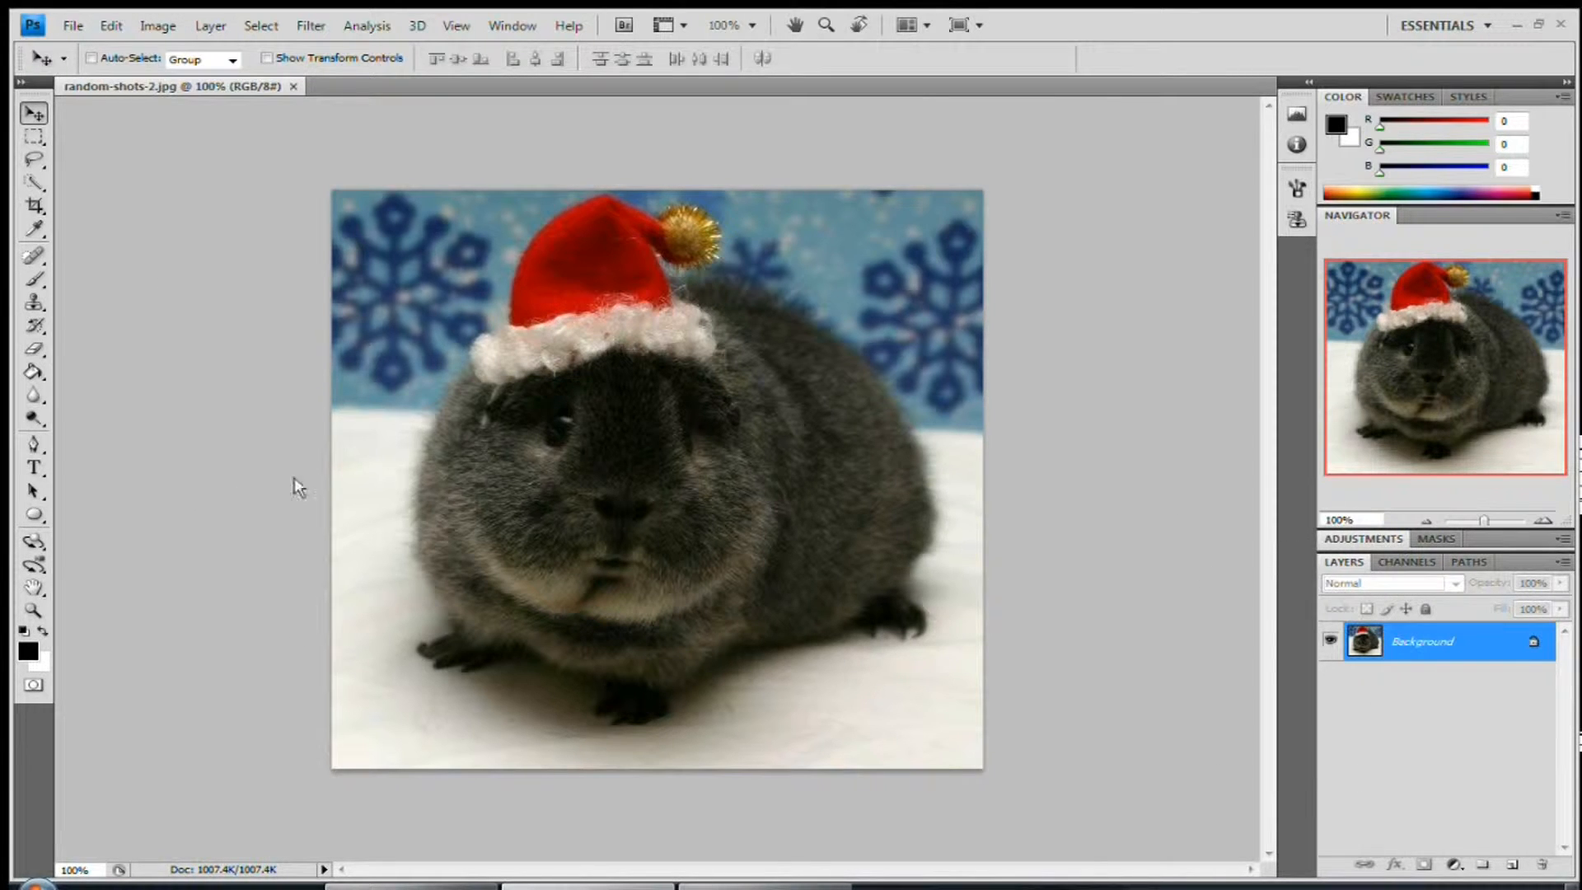
pyautogui.click(153, 27)
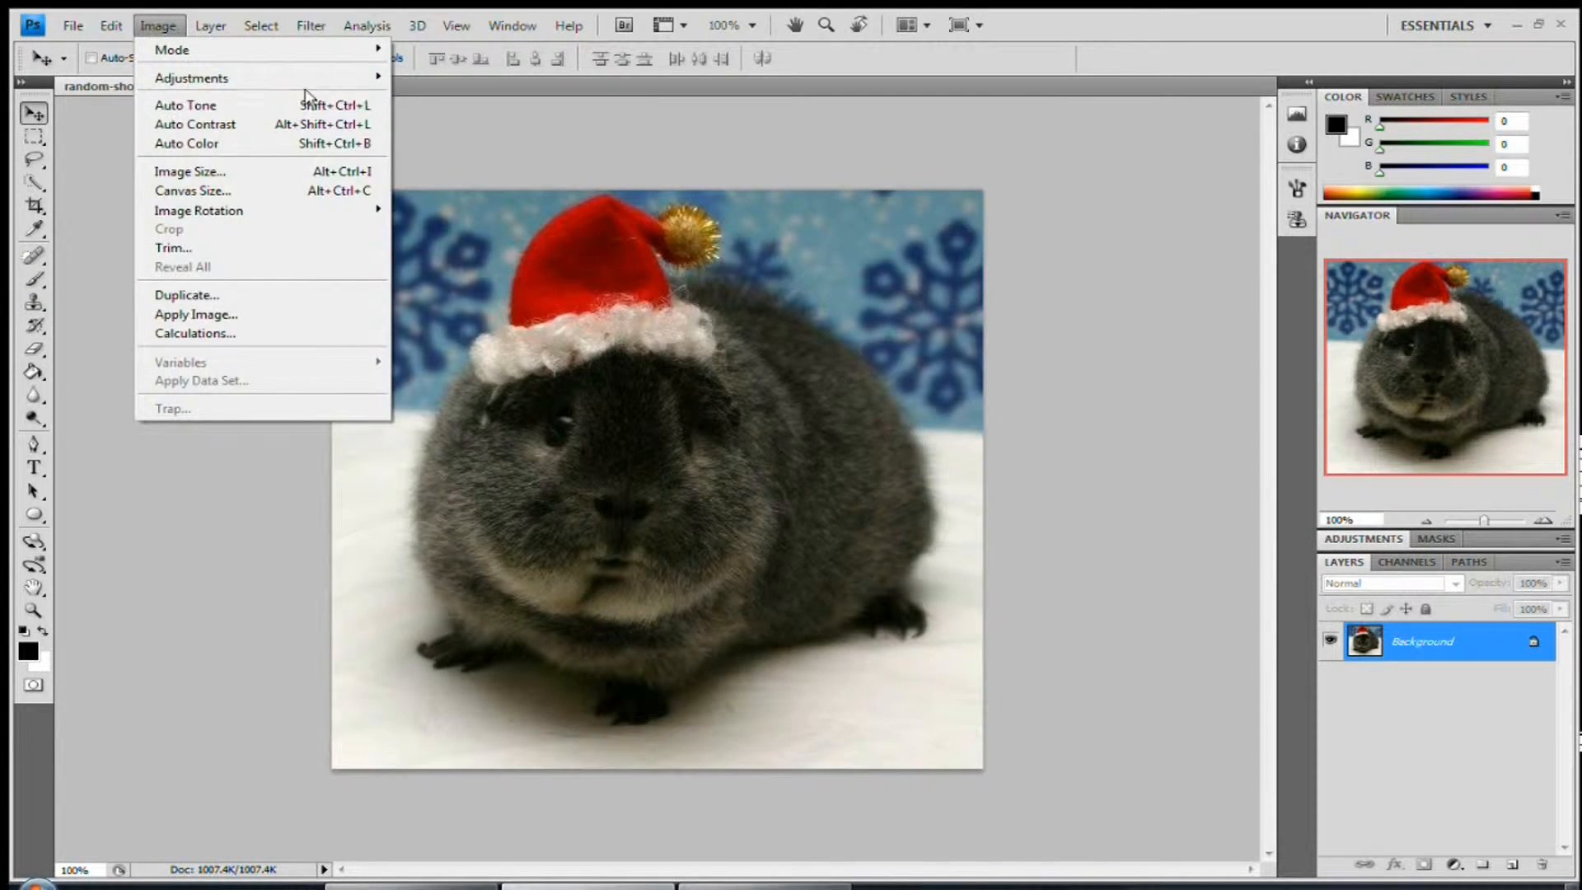
pyautogui.moveTo(325, 78)
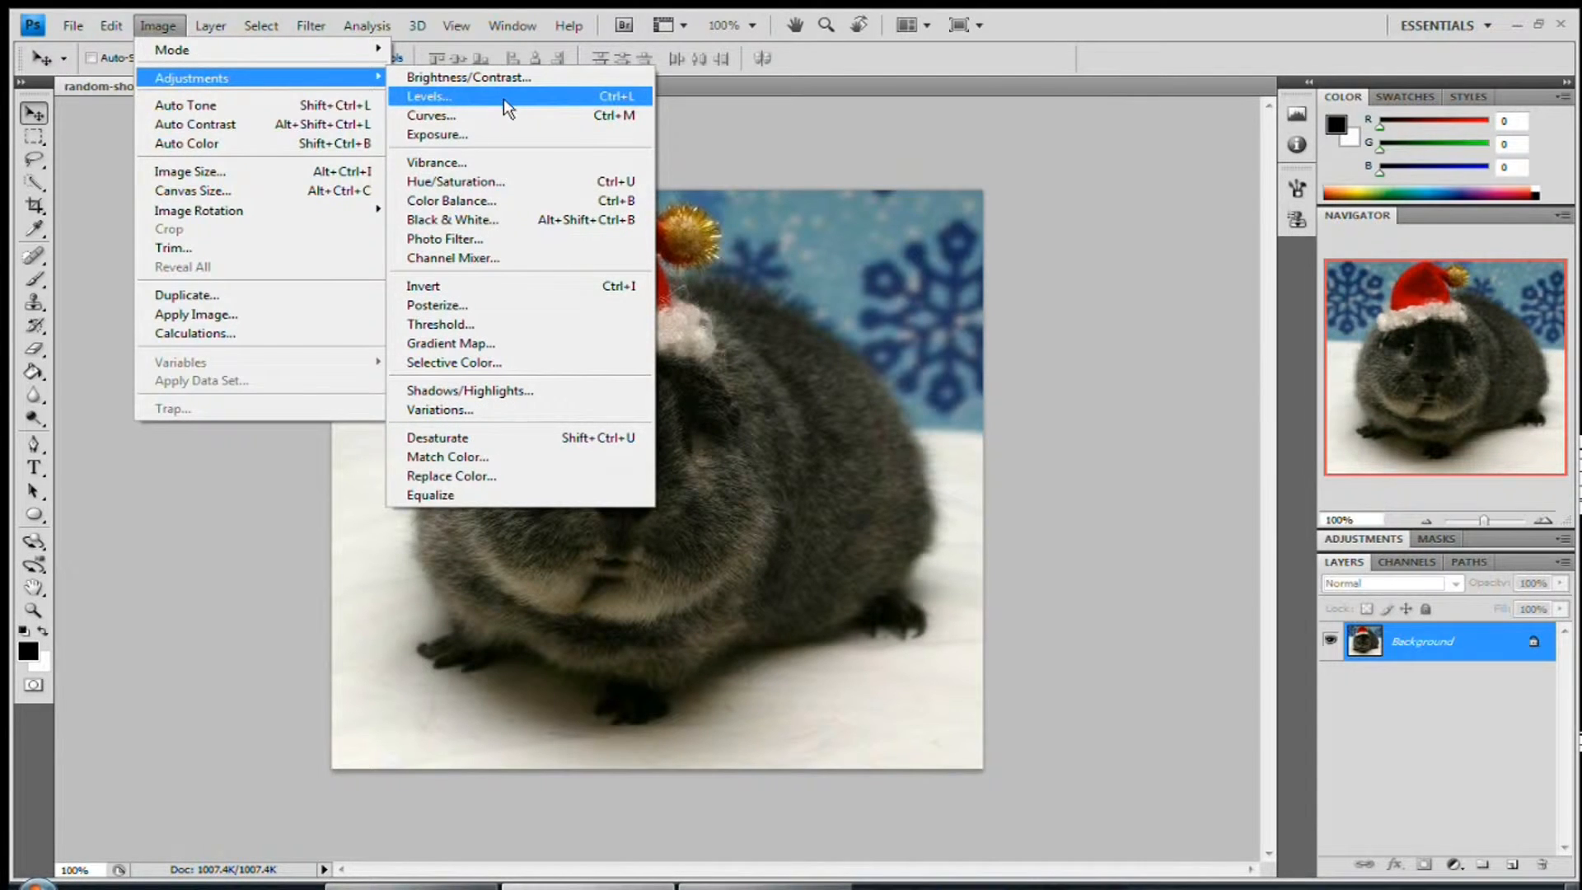
pyautogui.click(511, 183)
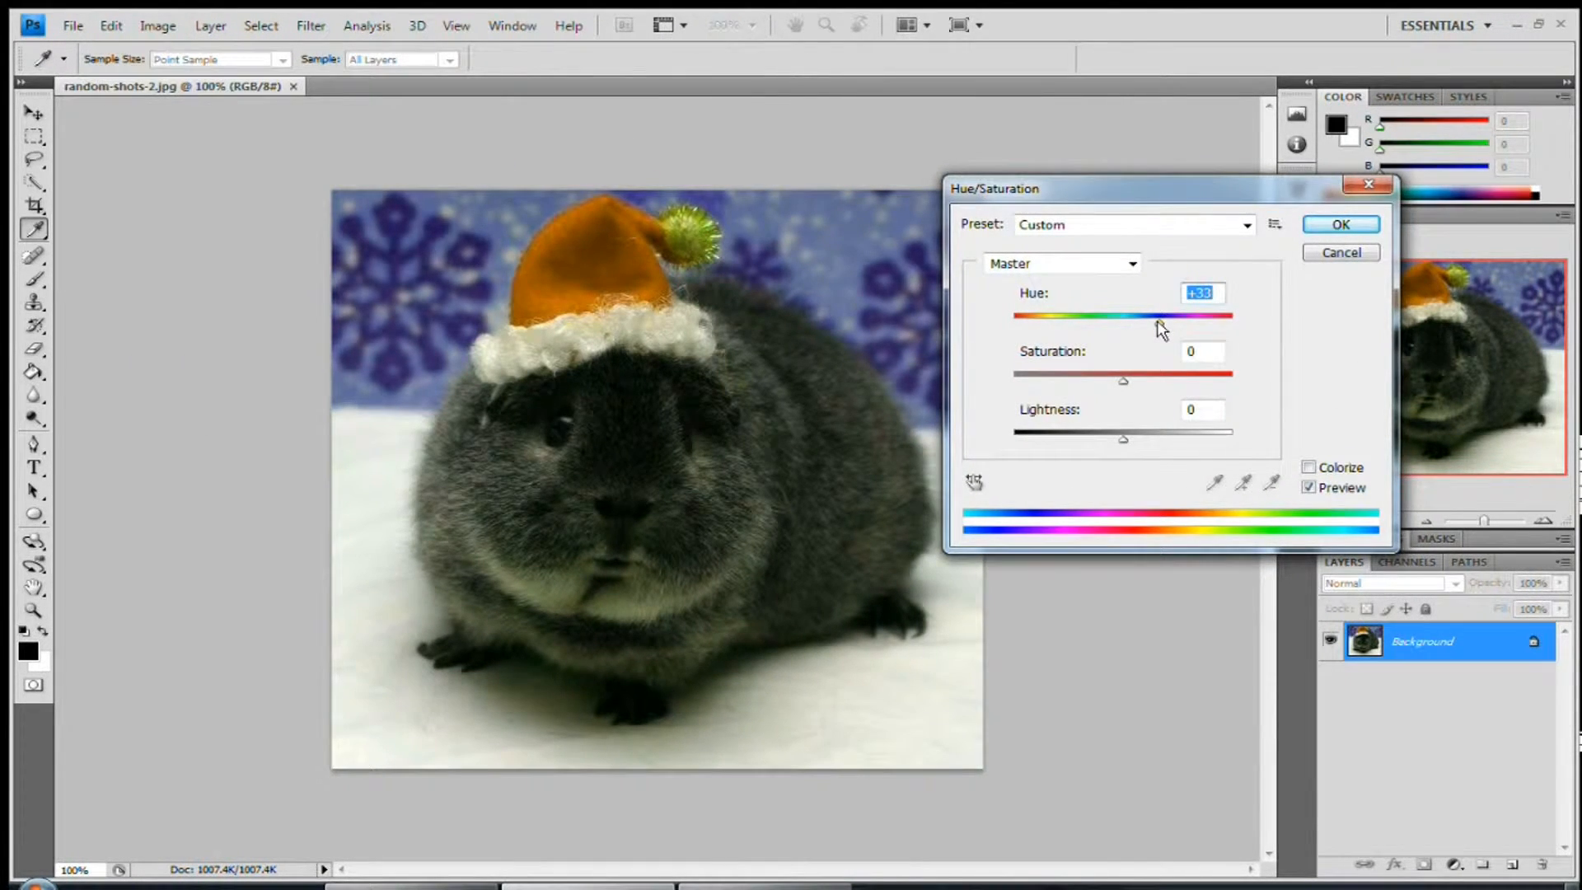
pyautogui.moveTo(1162, 328)
pyautogui.mouseDown()
pyautogui.moveTo(1130, 329)
pyautogui.moveTo(1196, 331)
pyautogui.moveTo(1175, 333)
pyautogui.moveTo(1152, 380)
pyautogui.moveTo(1214, 387)
pyautogui.moveTo(1183, 323)
pyautogui.mouseUp()
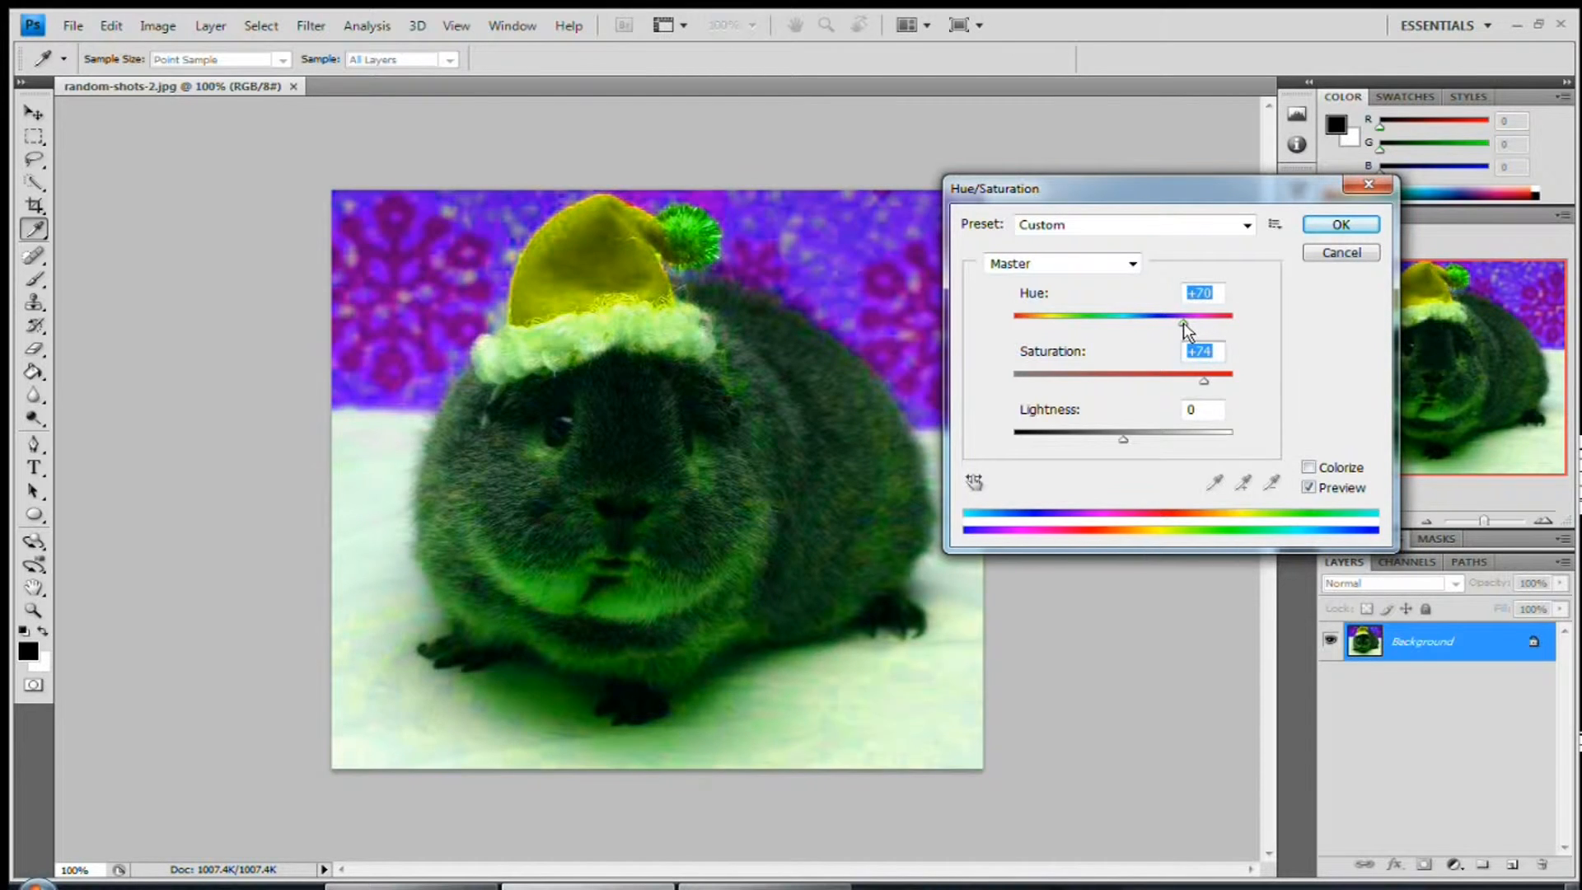
pyautogui.click(1341, 225)
pyautogui.press('v')
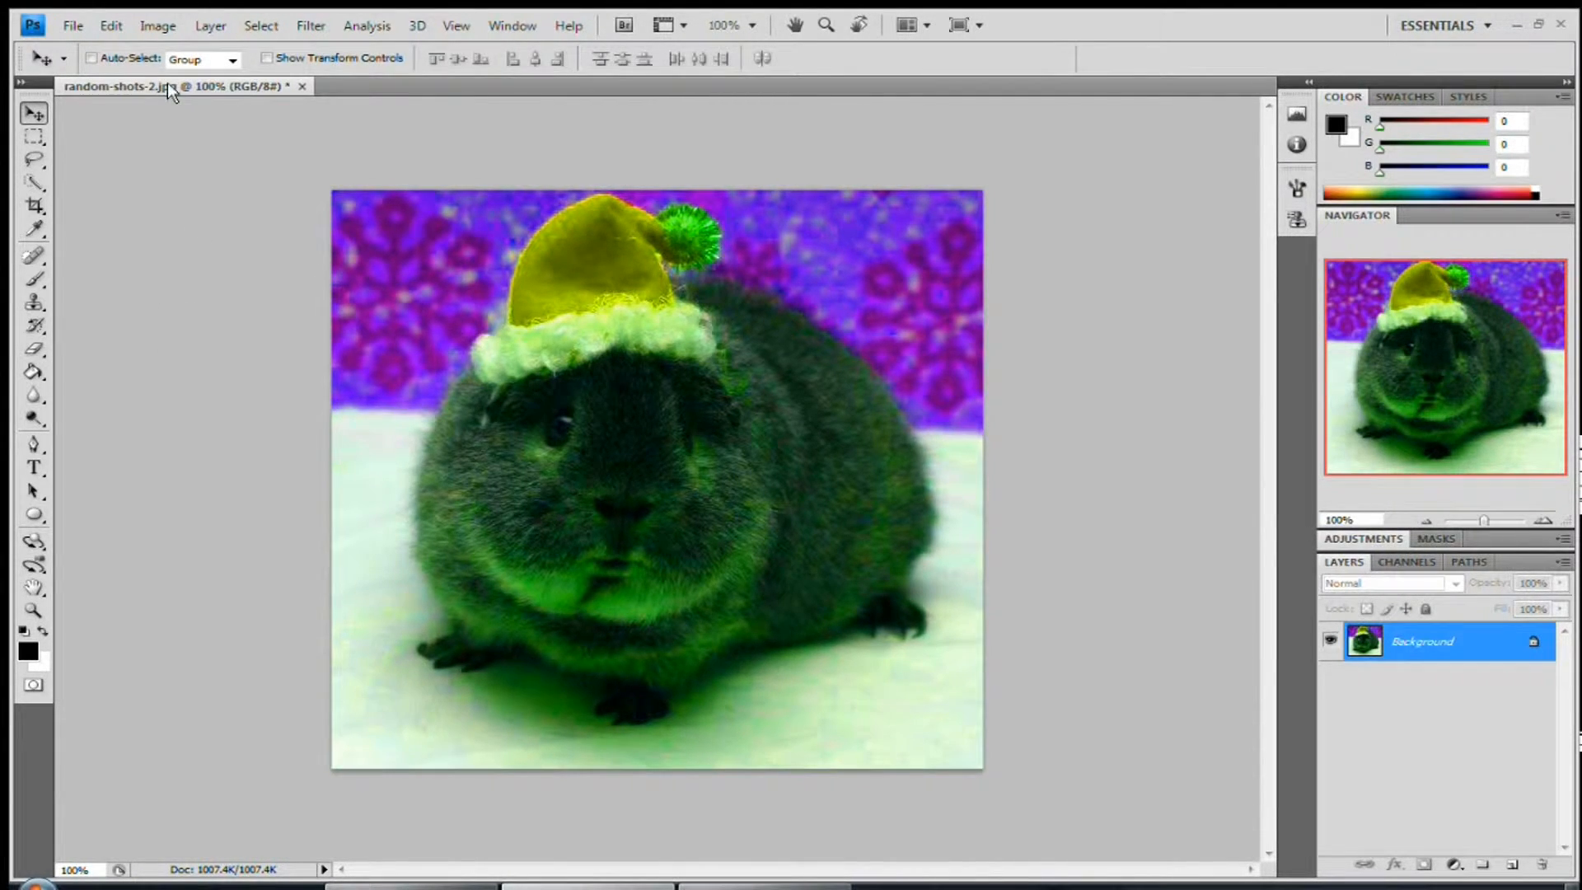
# Brighten the image with a Levels adjustment by setting the RGB white input level to 122.
pyautogui.click(150, 28)
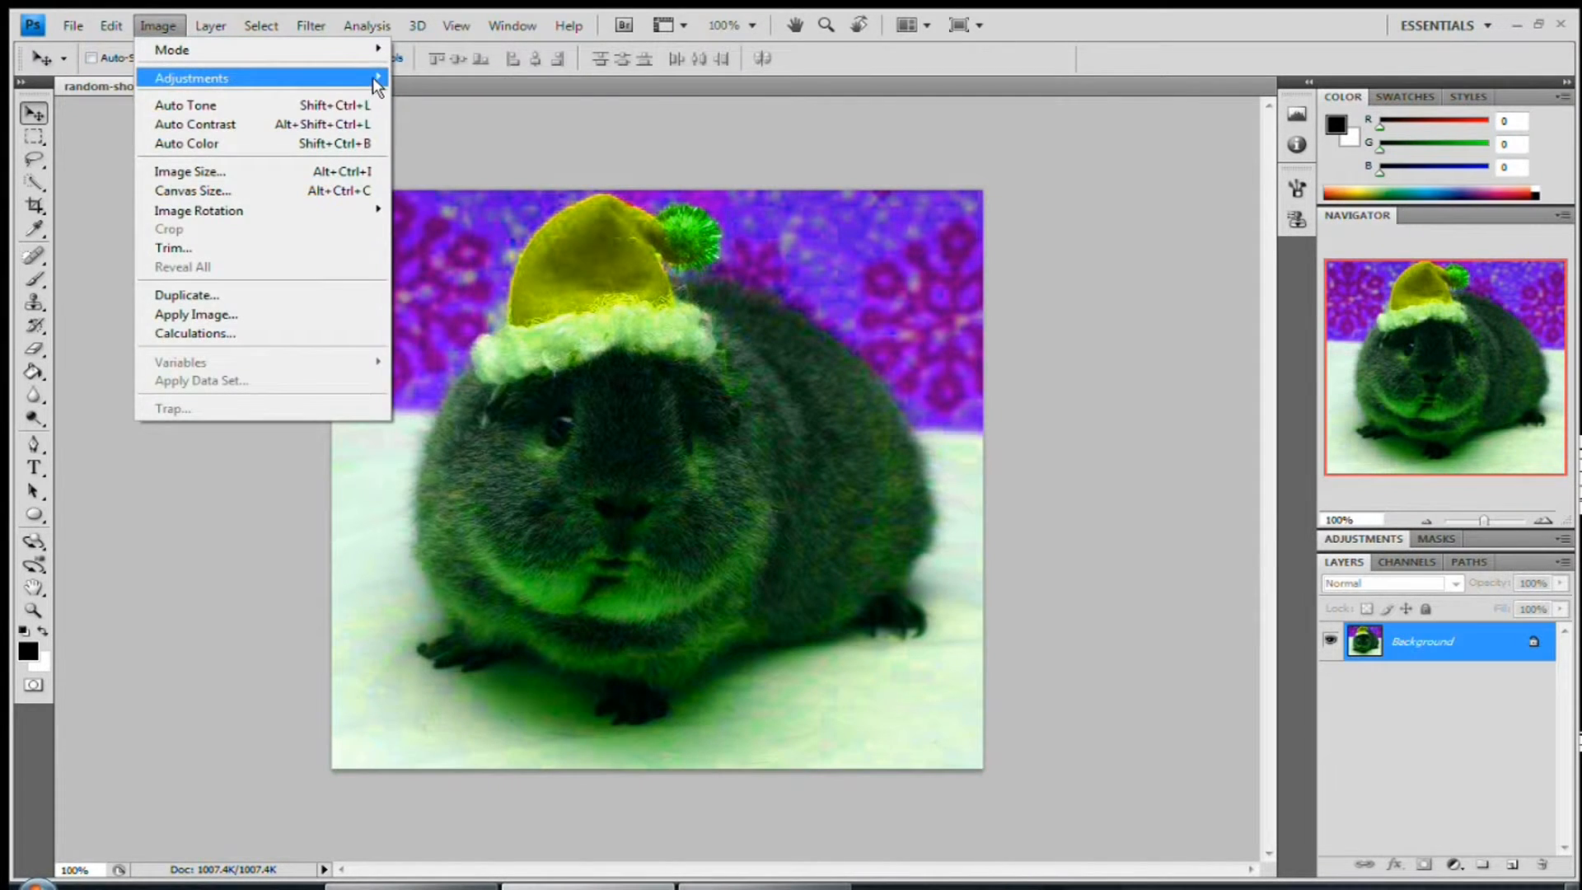
pyautogui.moveTo(373, 77)
pyautogui.click(446, 97)
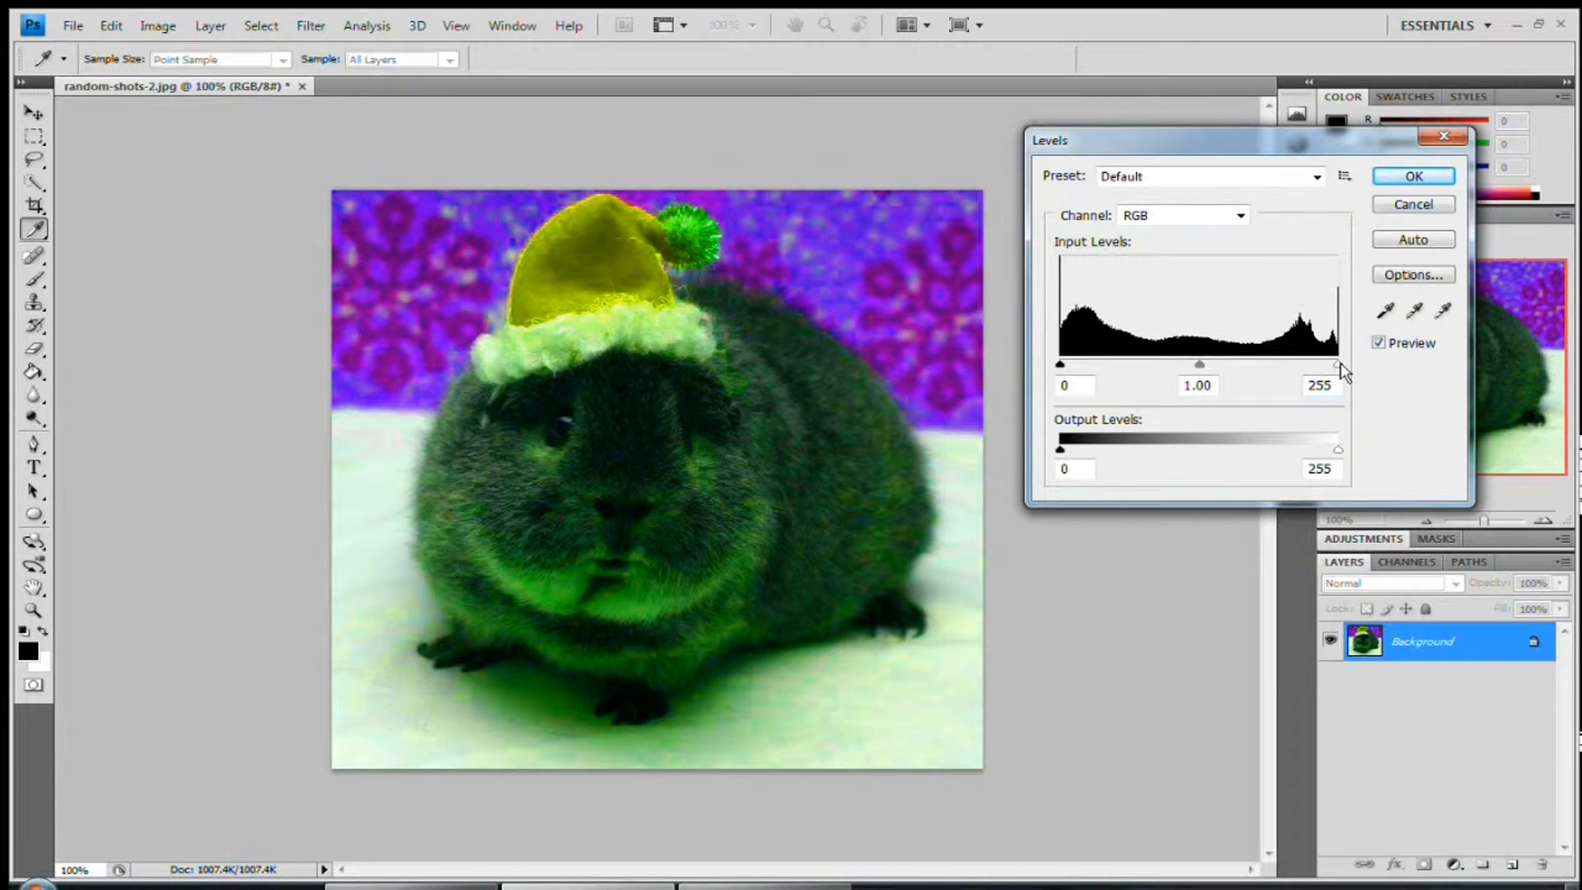
pyautogui.moveTo(1341, 371); pyautogui.dragTo(1194, 391)
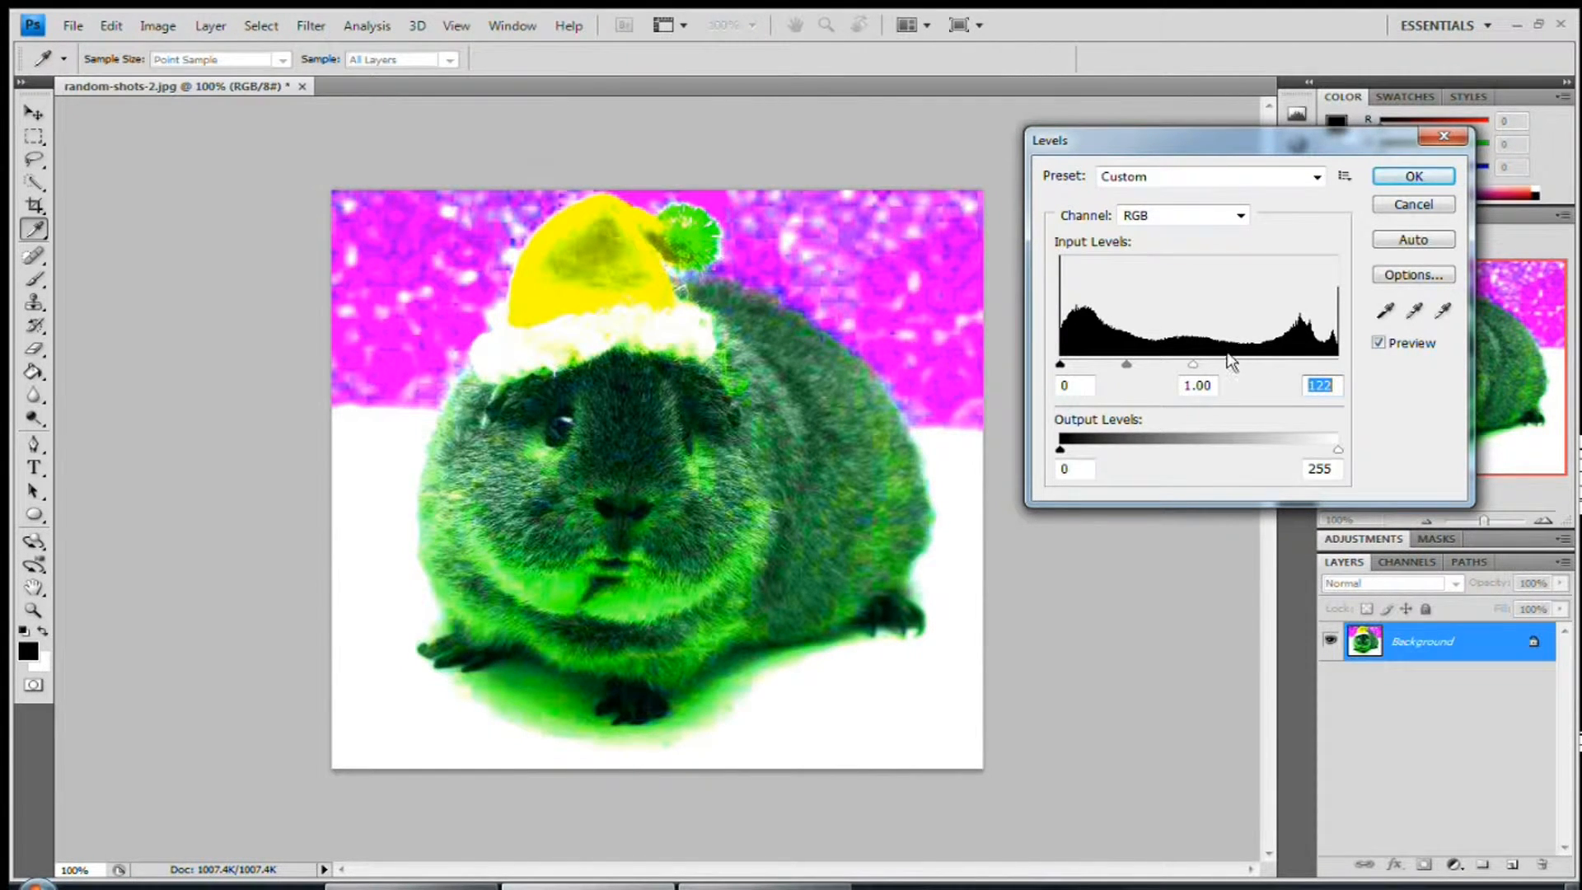
pyautogui.click(1414, 176)
pyautogui.press('v')
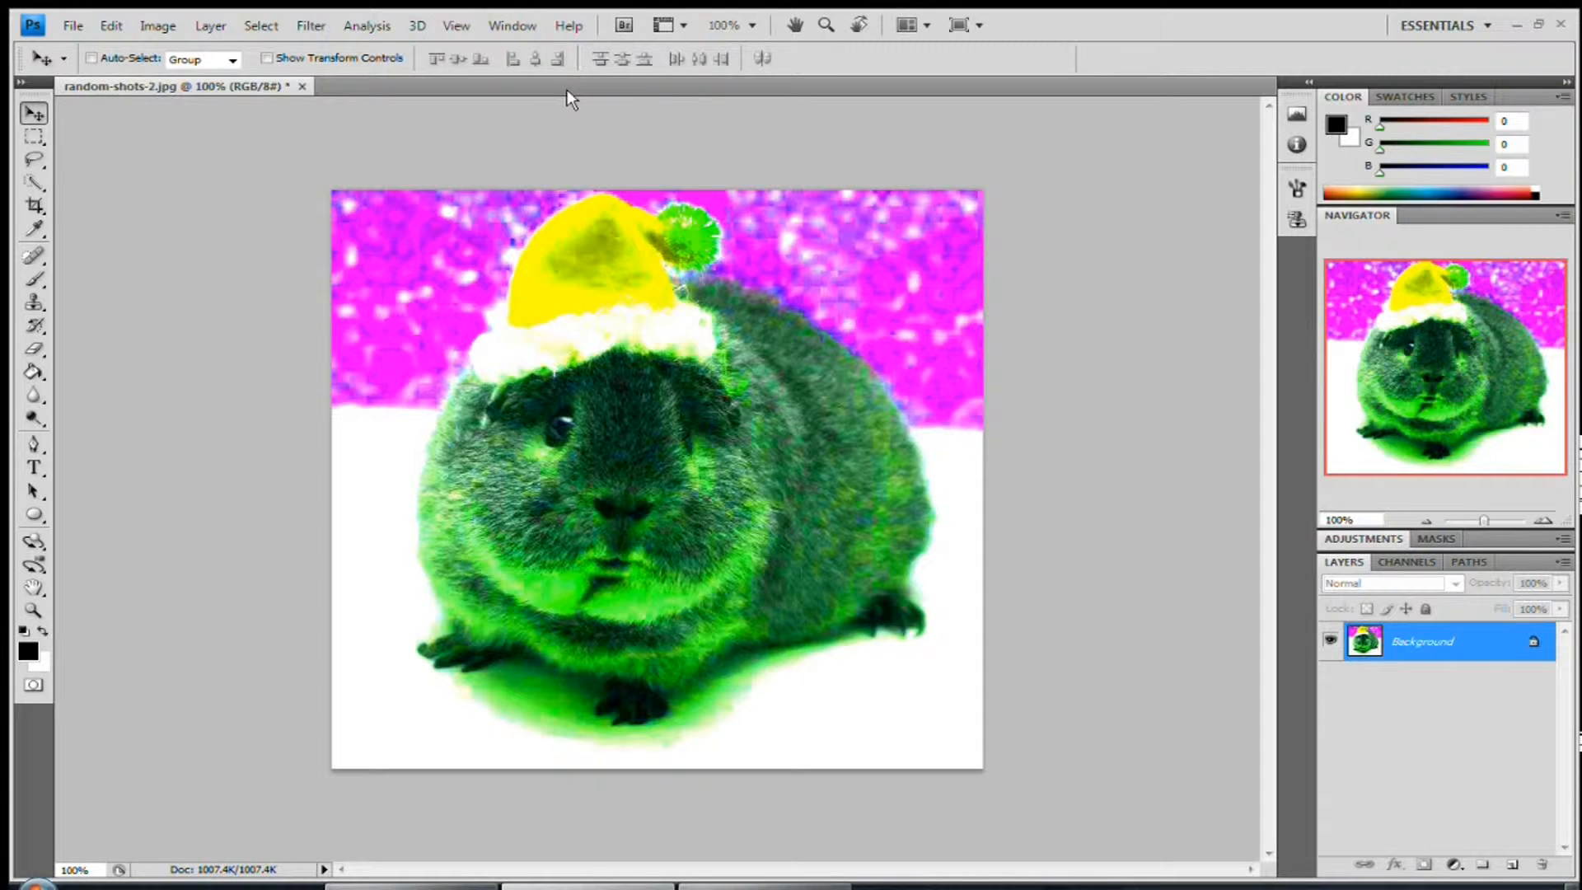
# Preview the Artistic filters on the image, including Colored Pencil, Cutout, Film Grain, Neon Glow and Palette Knife.
pyautogui.click(325, 28)
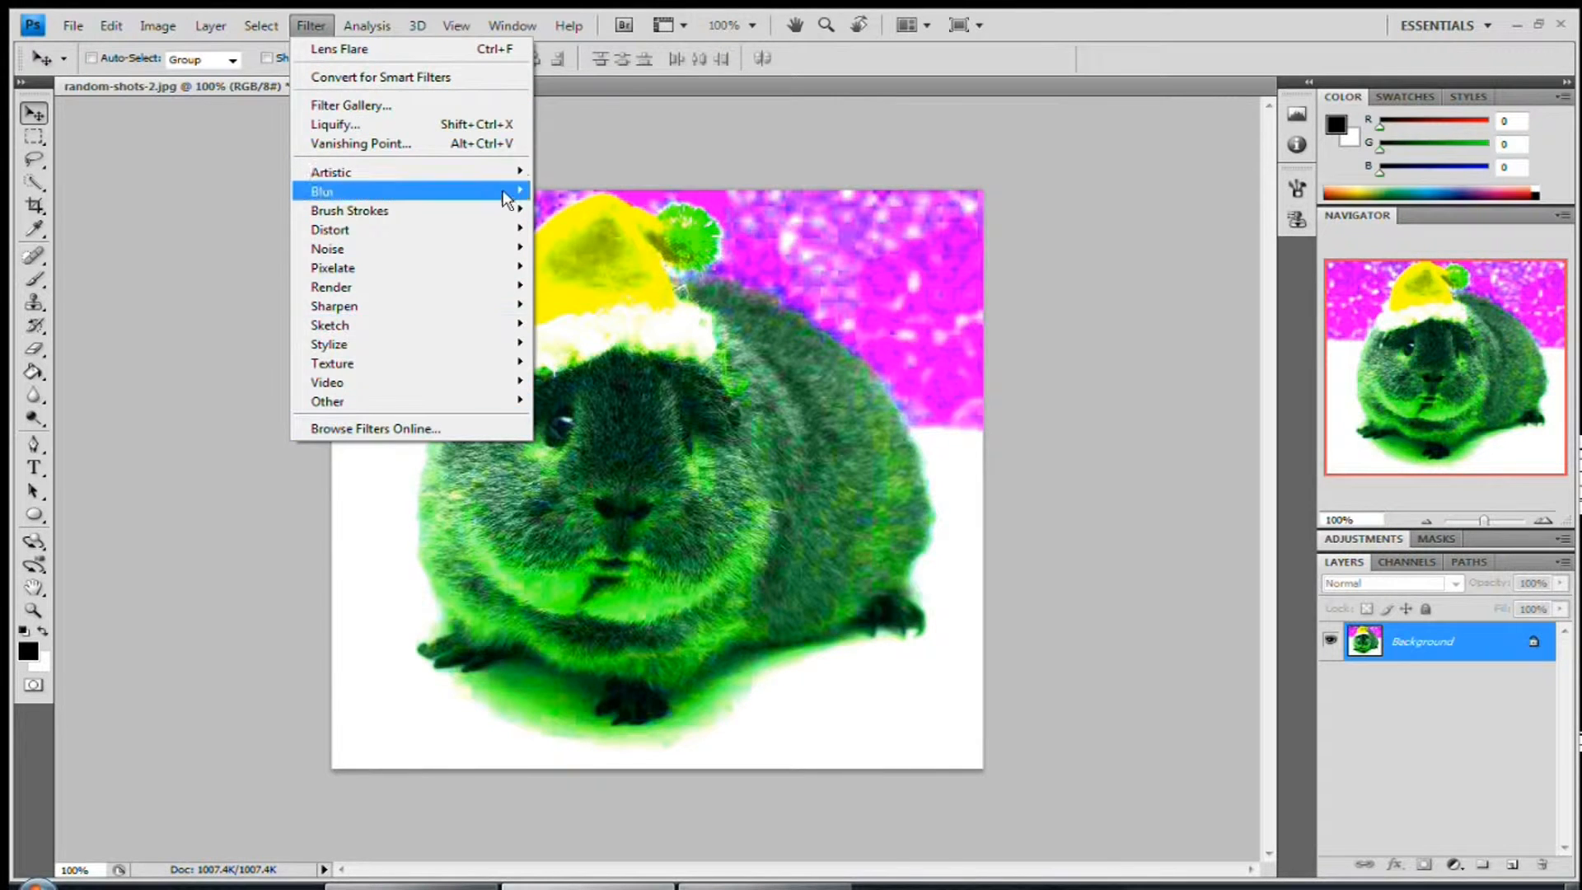
pyautogui.moveTo(532, 171)
pyautogui.click(595, 174)
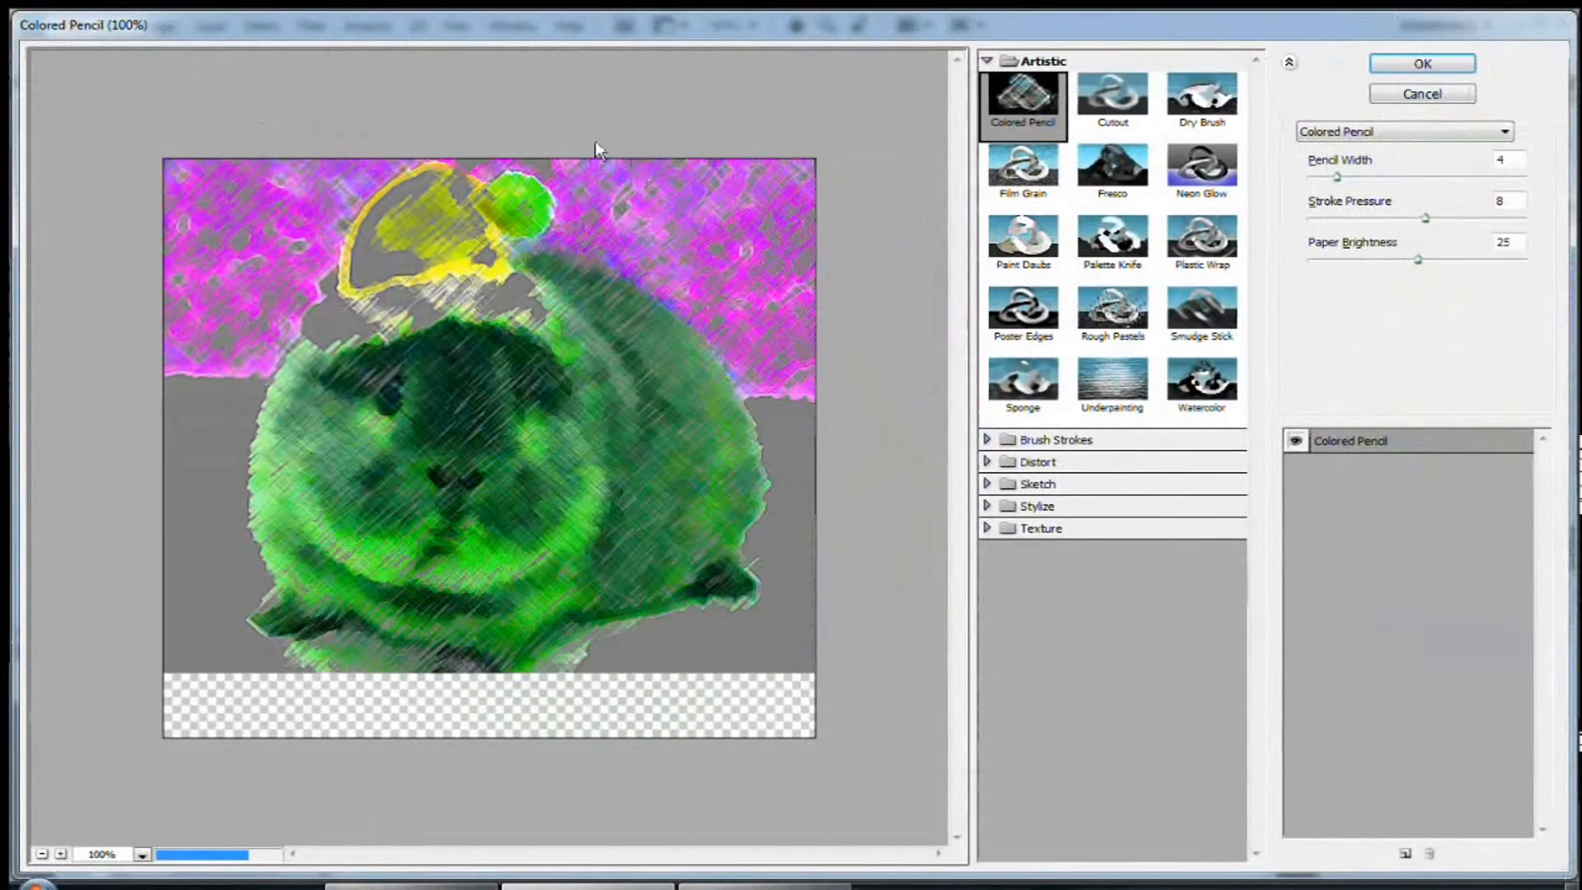
pyautogui.click(1093, 96)
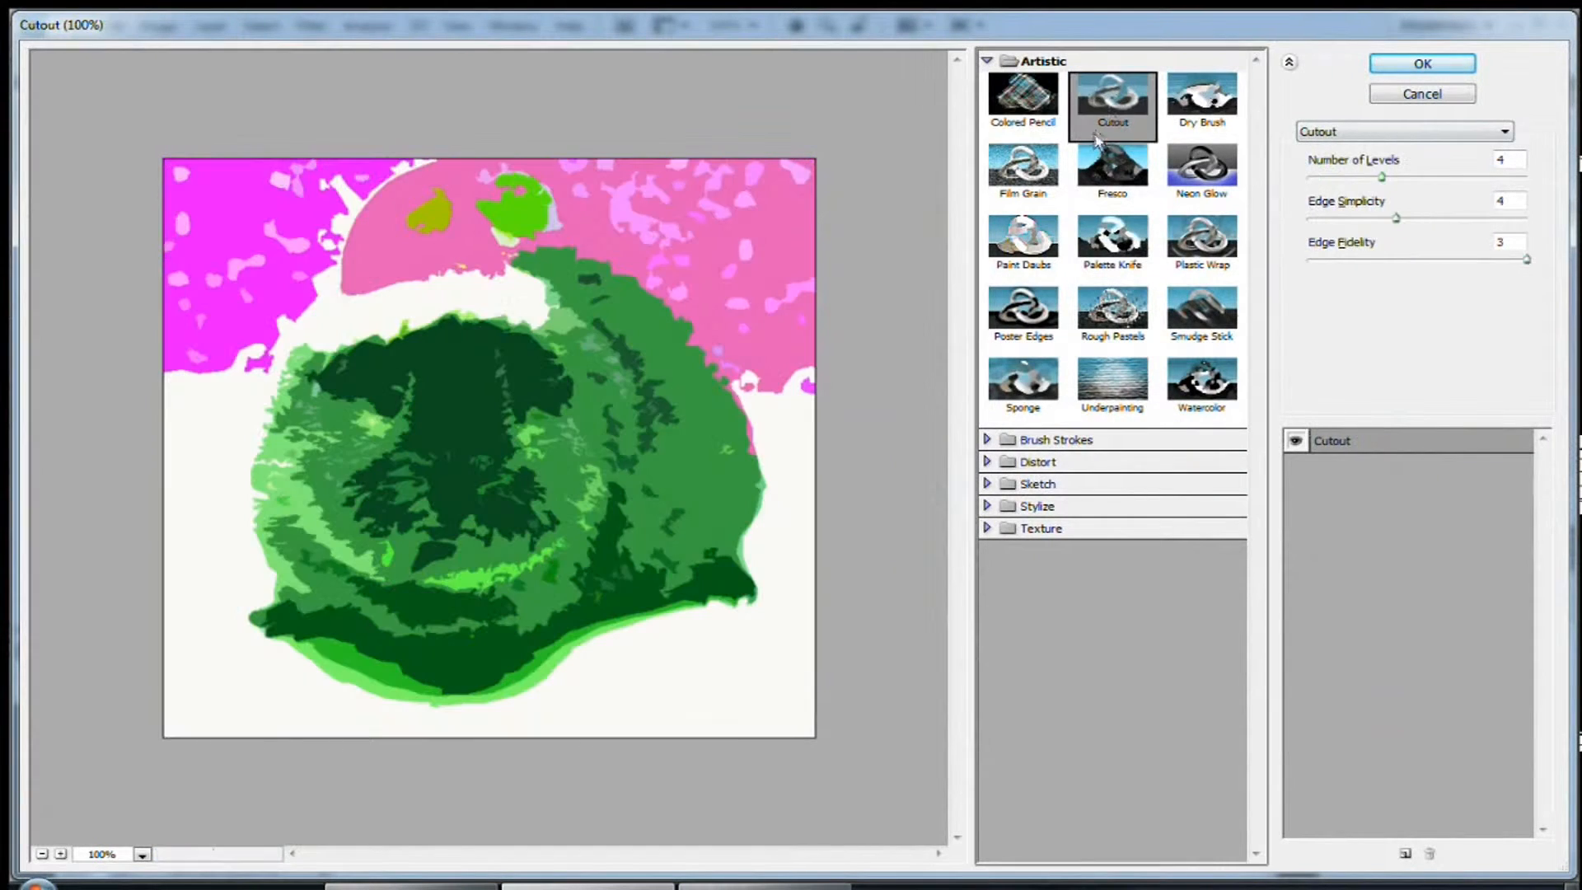
pyautogui.click(1216, 103)
pyautogui.click(1037, 176)
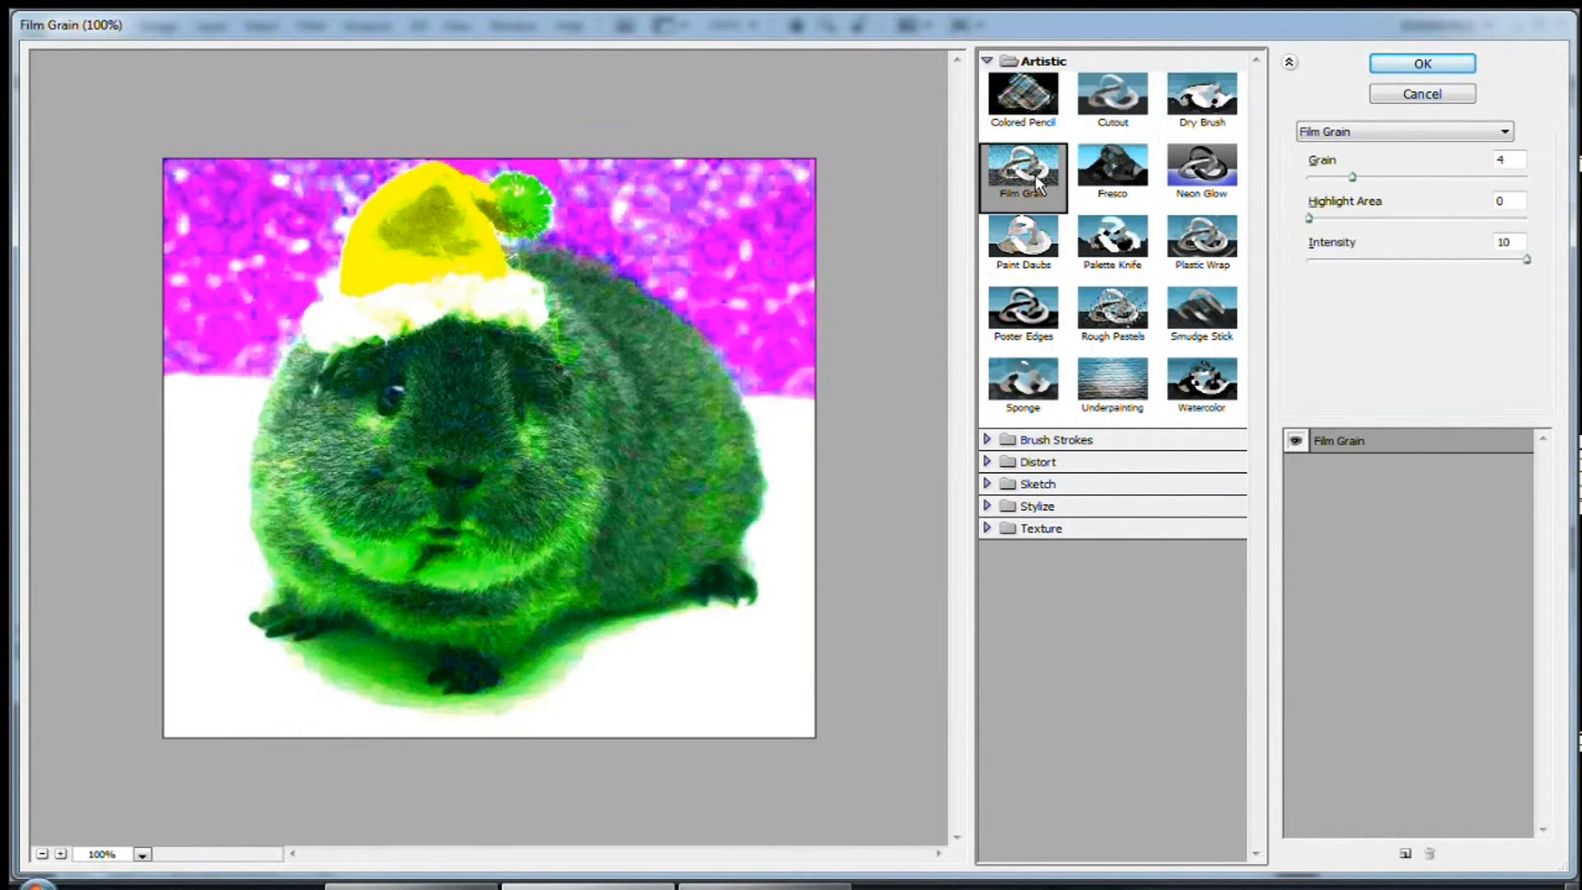
pyautogui.click(1097, 199)
pyautogui.click(1202, 196)
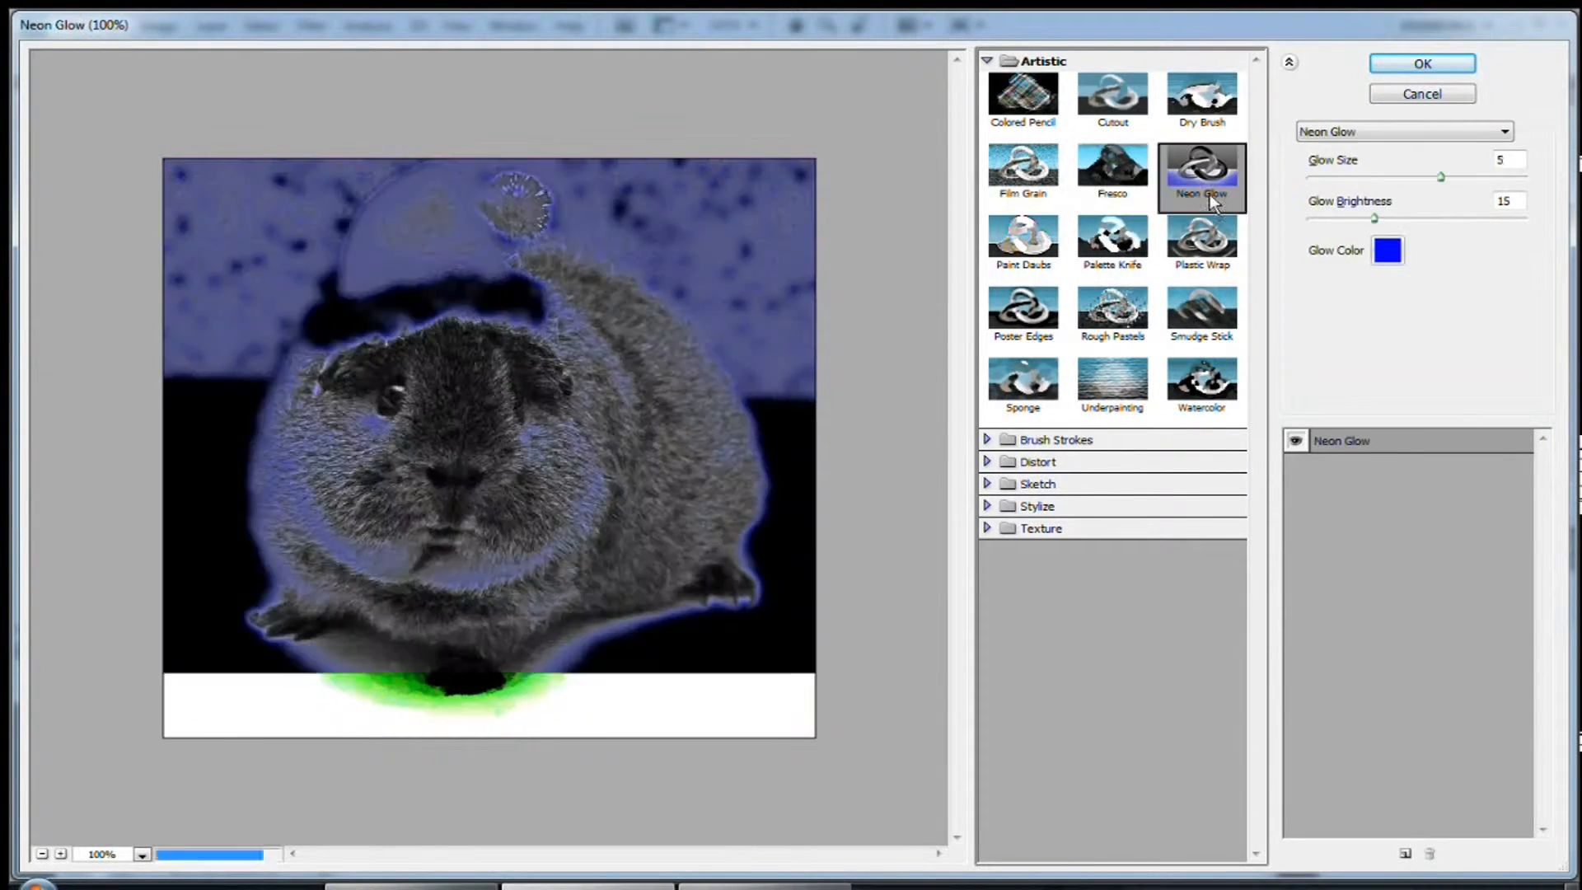
pyautogui.click(1029, 257)
pyautogui.click(1099, 257)
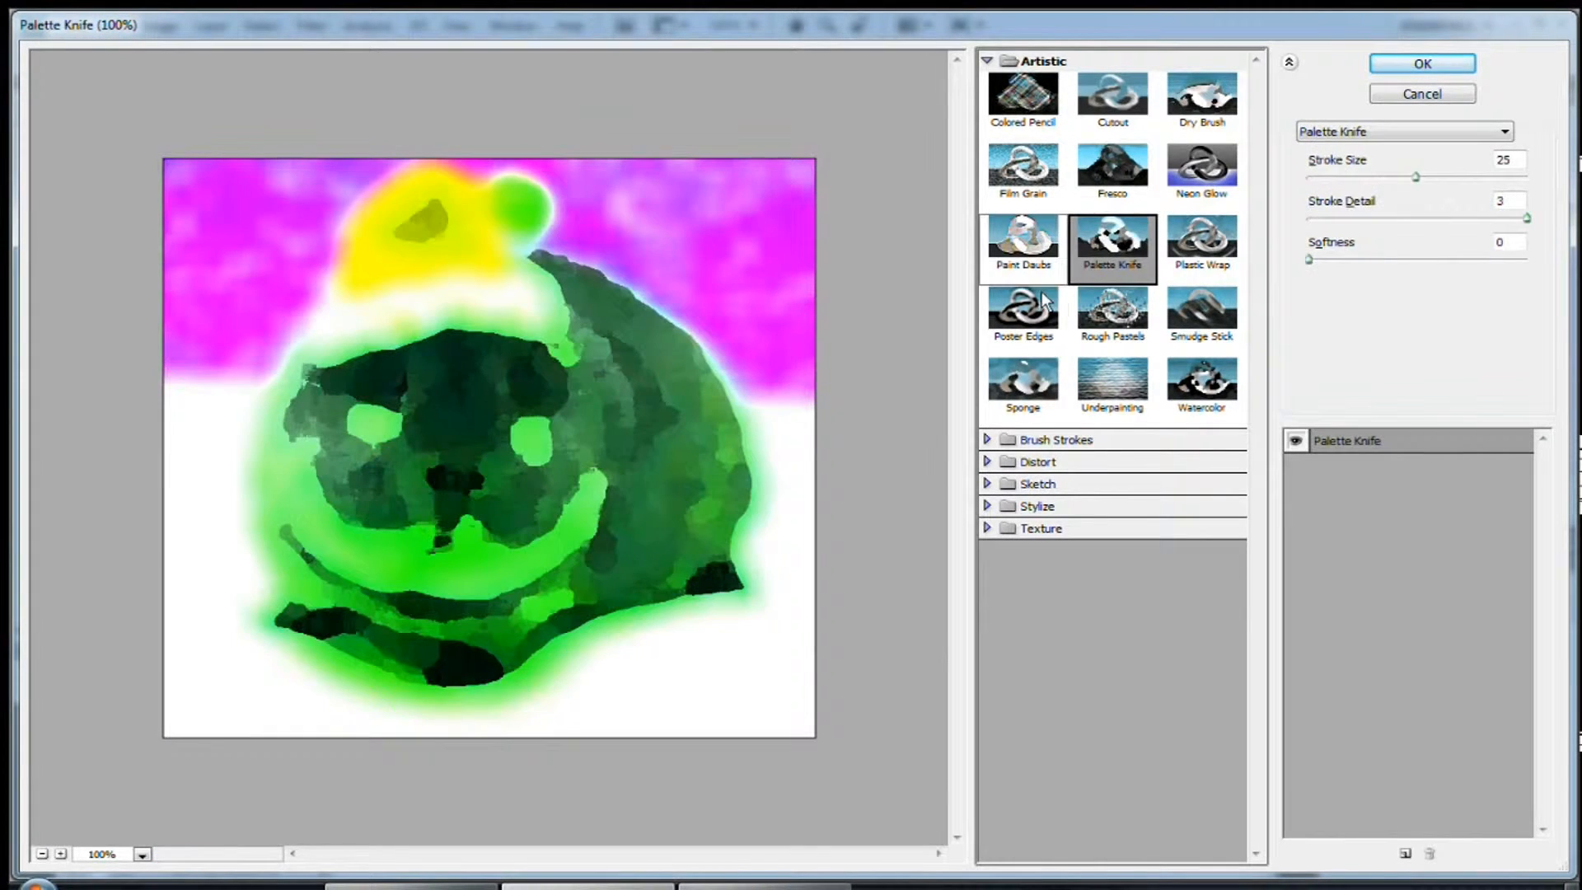
pyautogui.click(1022, 312)
pyautogui.click(1113, 312)
# Apply the Dry Brush filter with brush size 2, brush detail 8 and texture 1.
pyautogui.click(1202, 99)
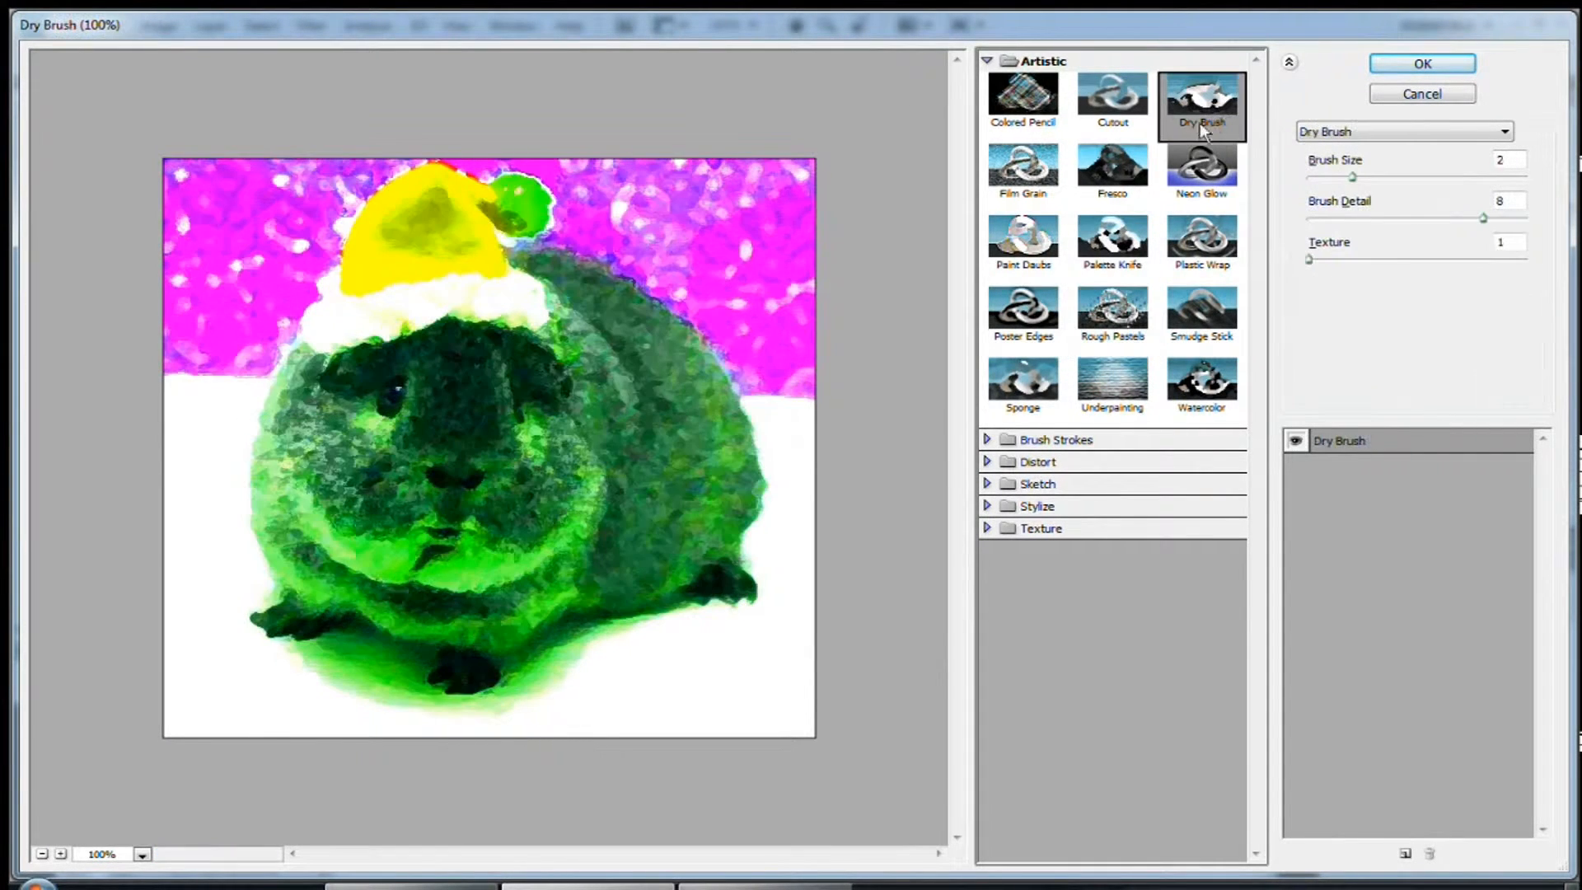
pyautogui.moveTo(1356, 178)
pyautogui.mouseDown()
pyautogui.moveTo(1371, 178)
pyautogui.moveTo(1352, 180)
pyautogui.mouseUp()
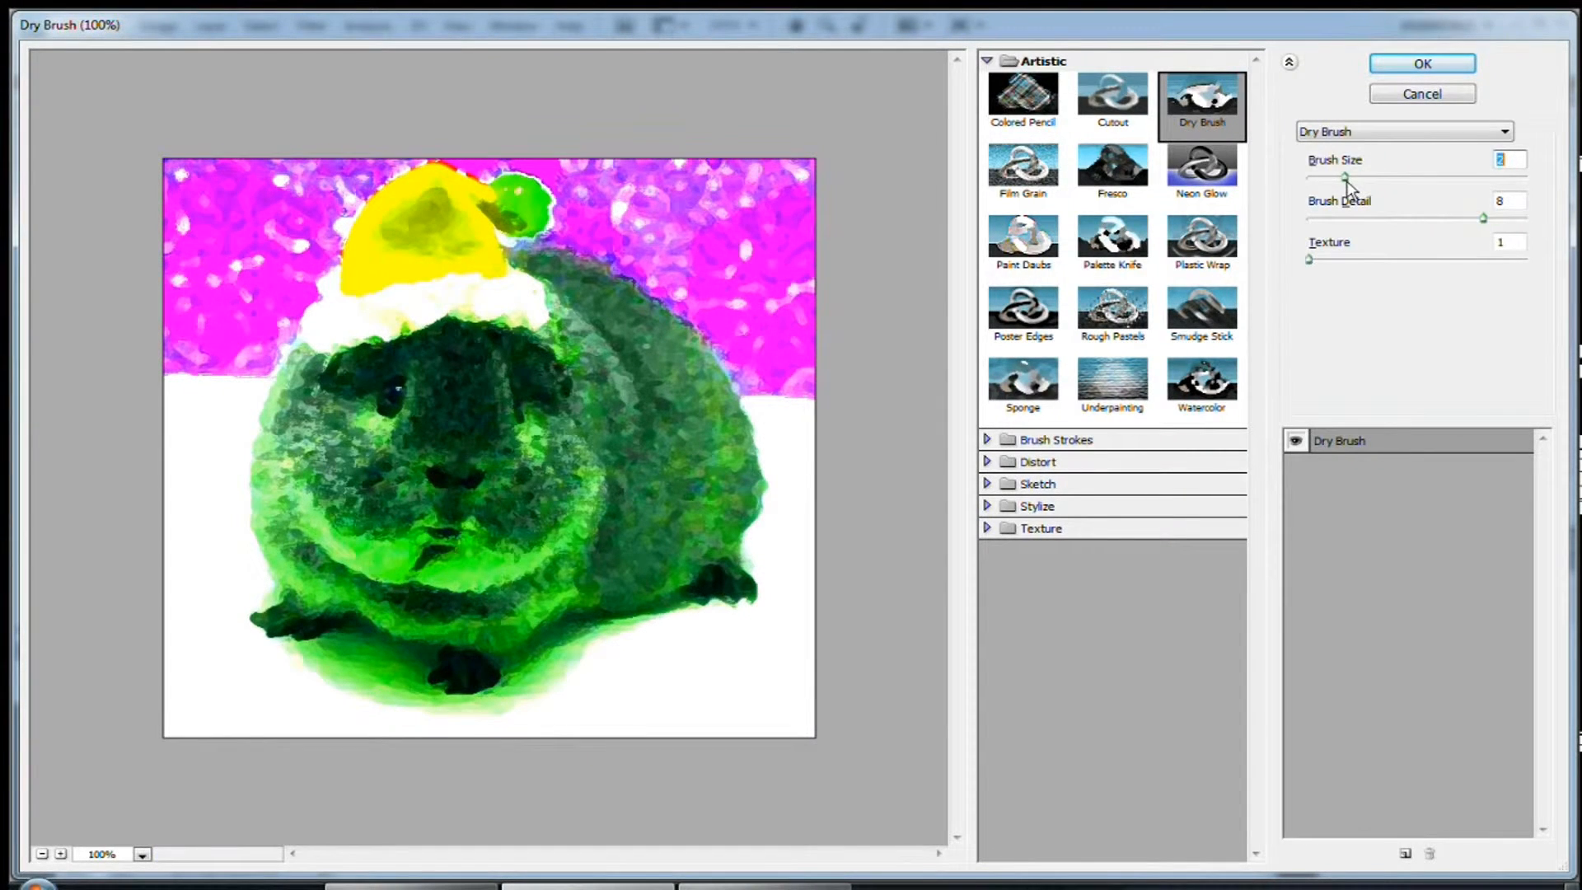
pyautogui.click(1440, 65)
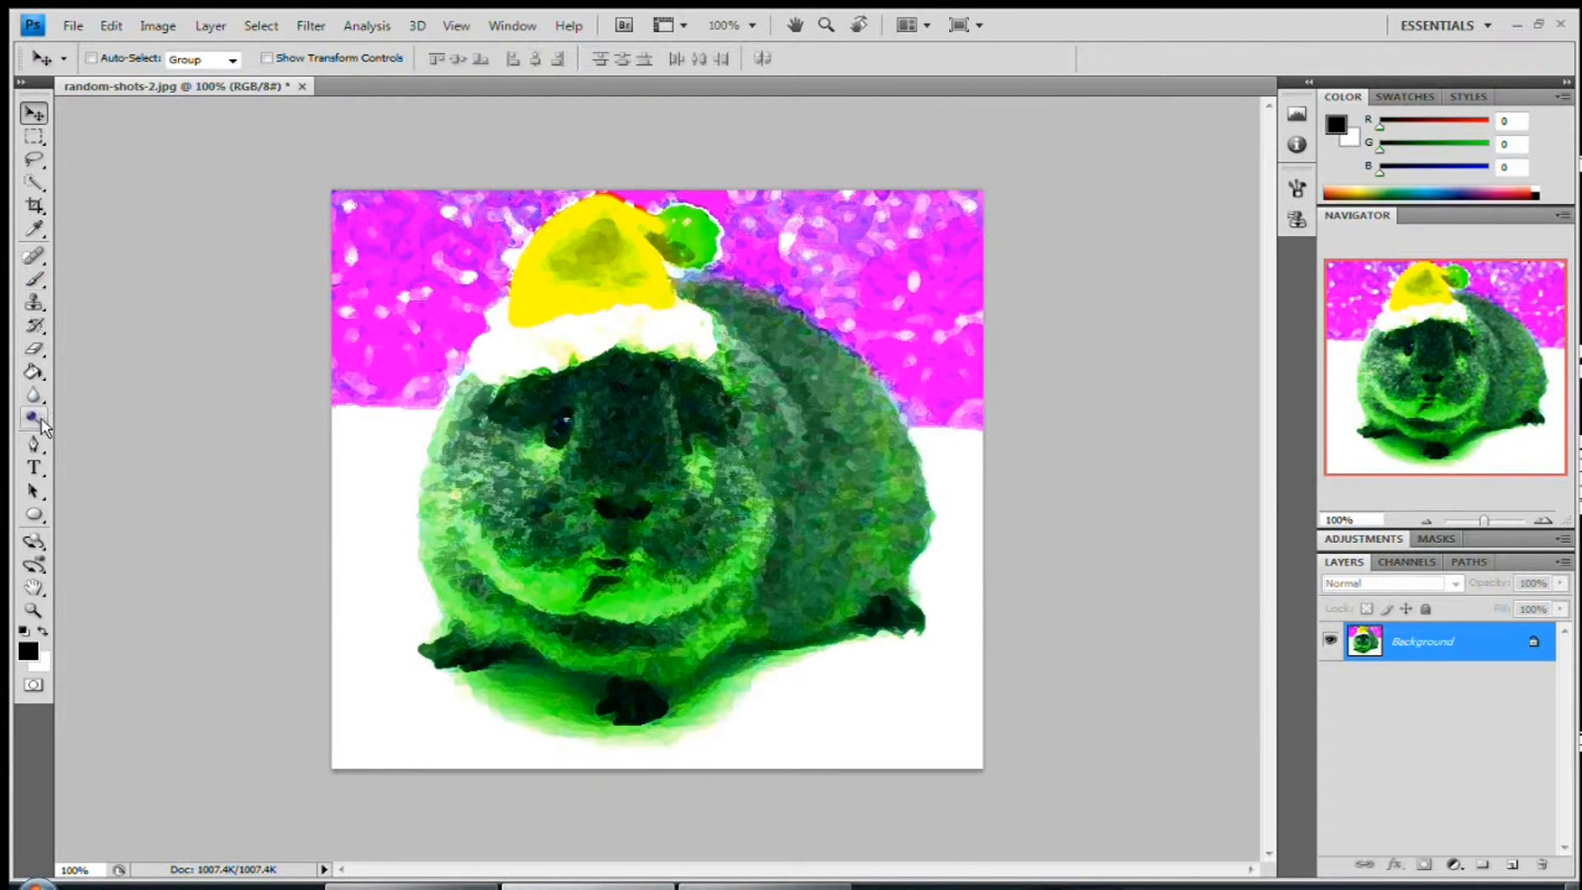
# Add the text "The Gorrilas" in black 60 pt Impact and move it up across the hat.
pyautogui.click(36, 469)
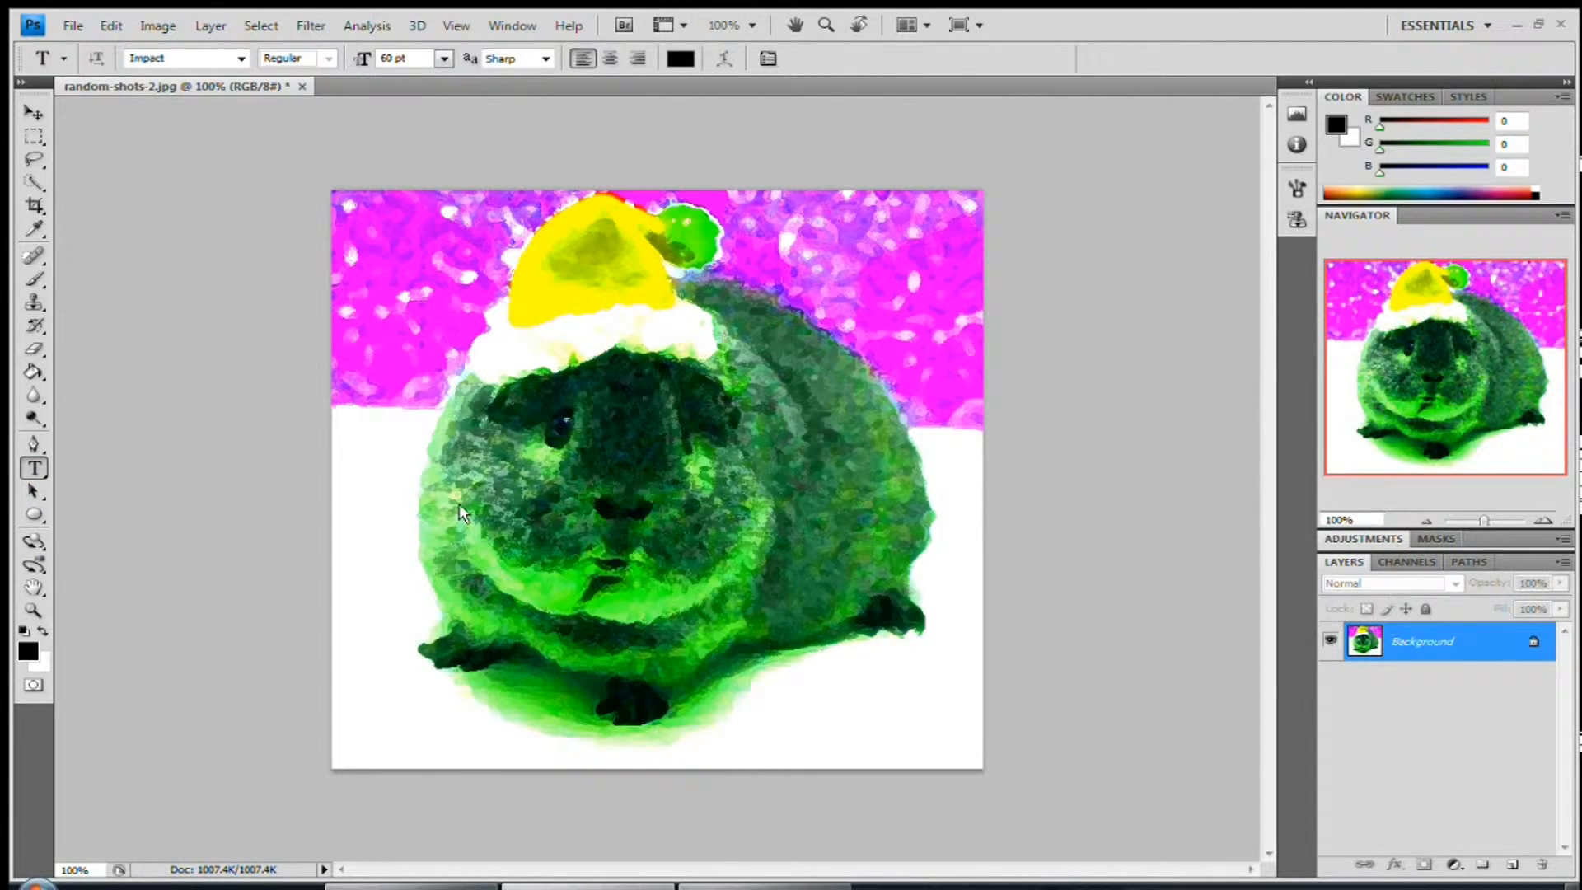
pyautogui.click(437, 610)
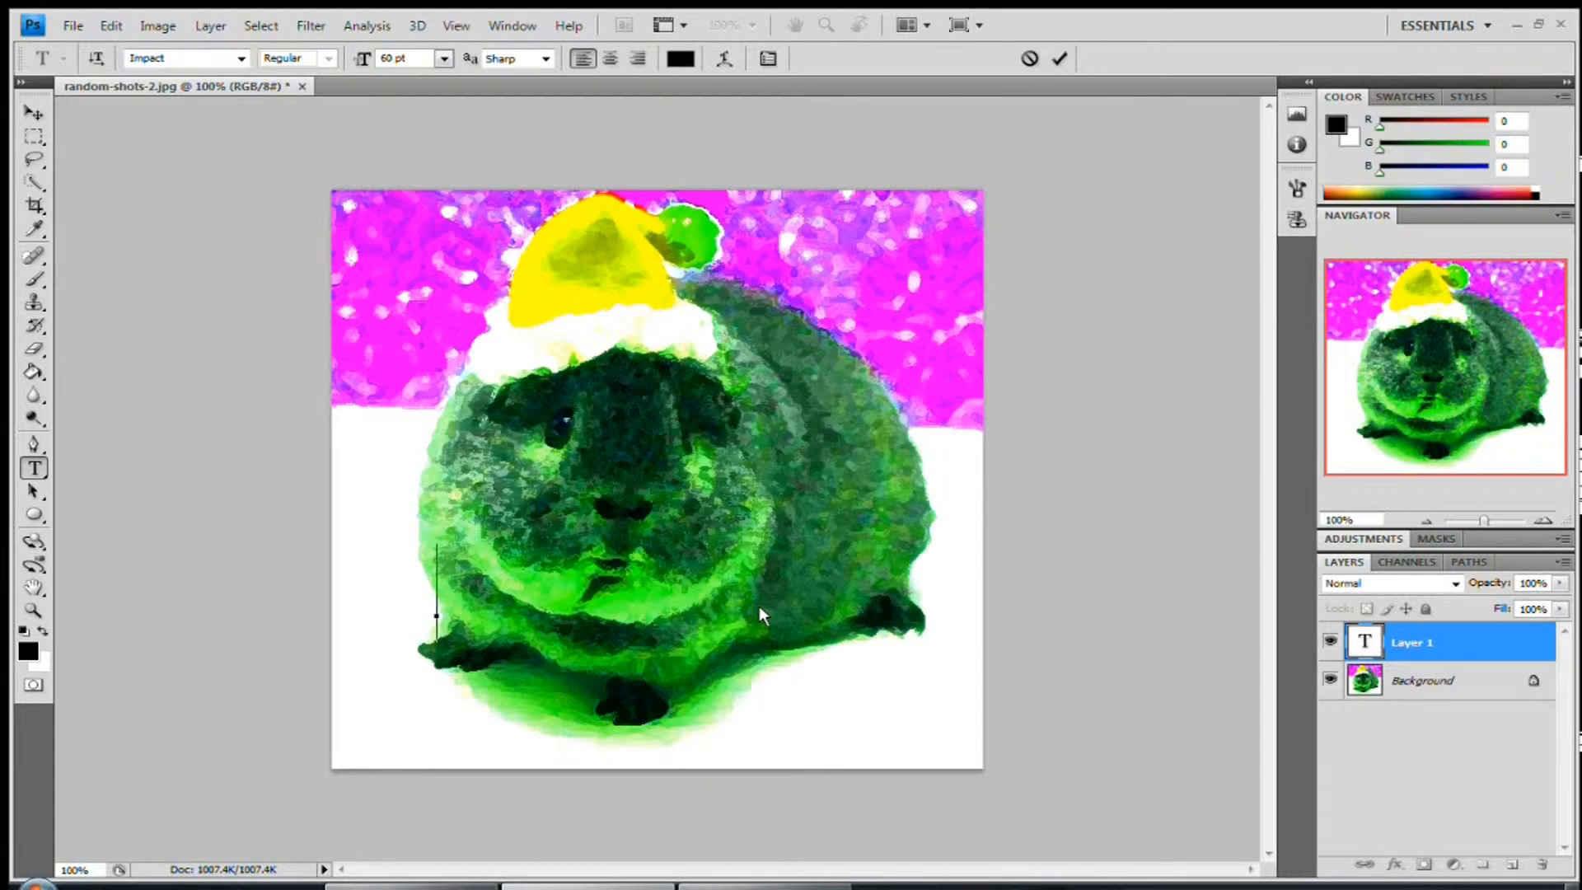
pyautogui.click(242, 59)
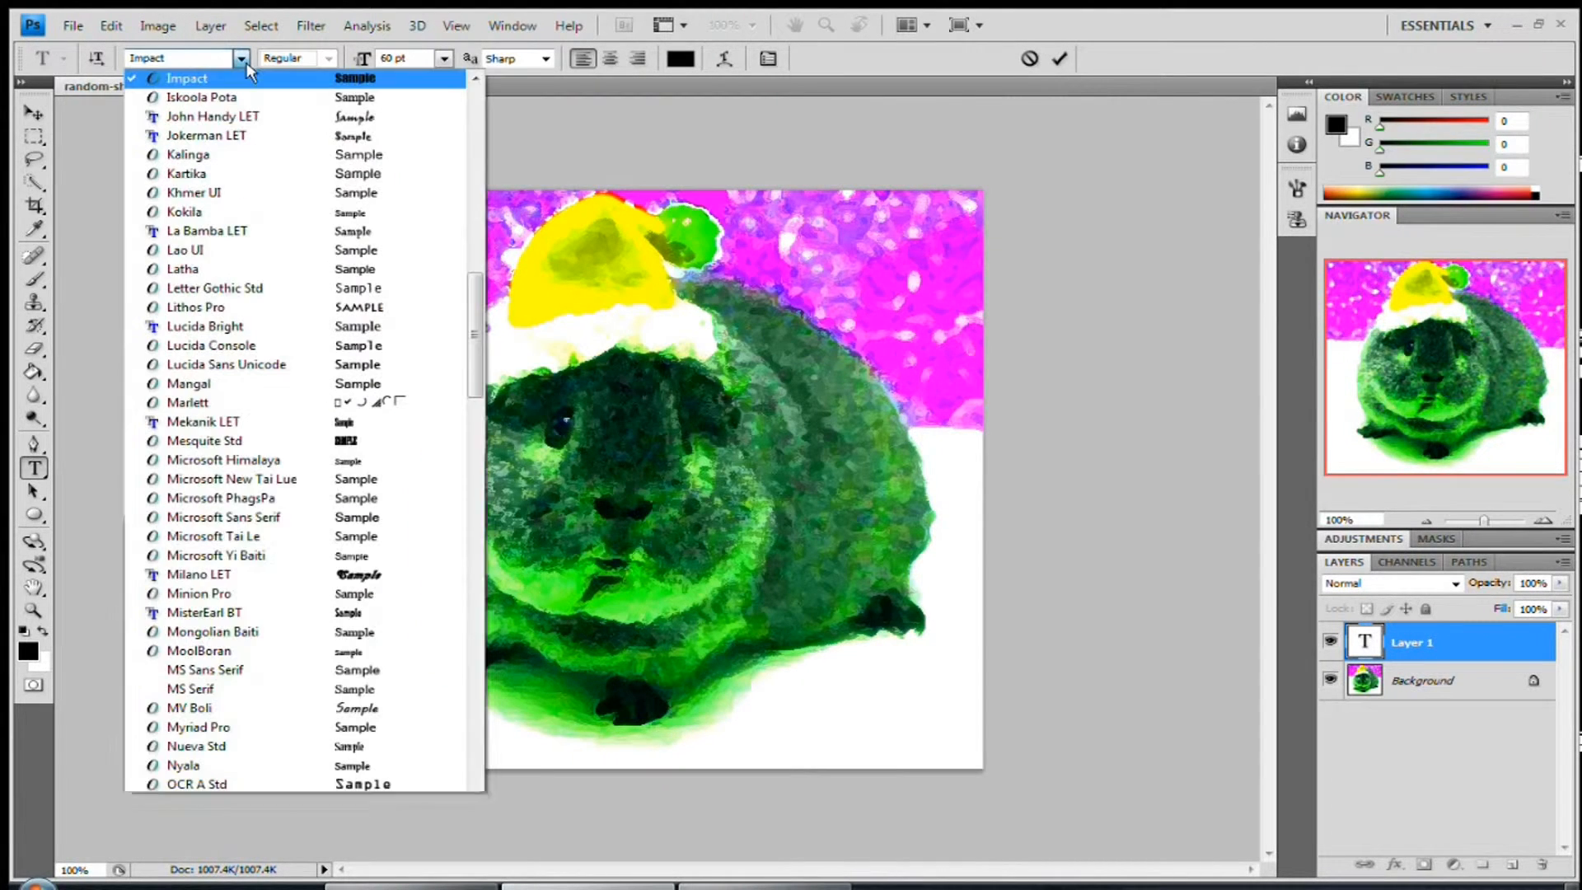
pyautogui.click(798, 170)
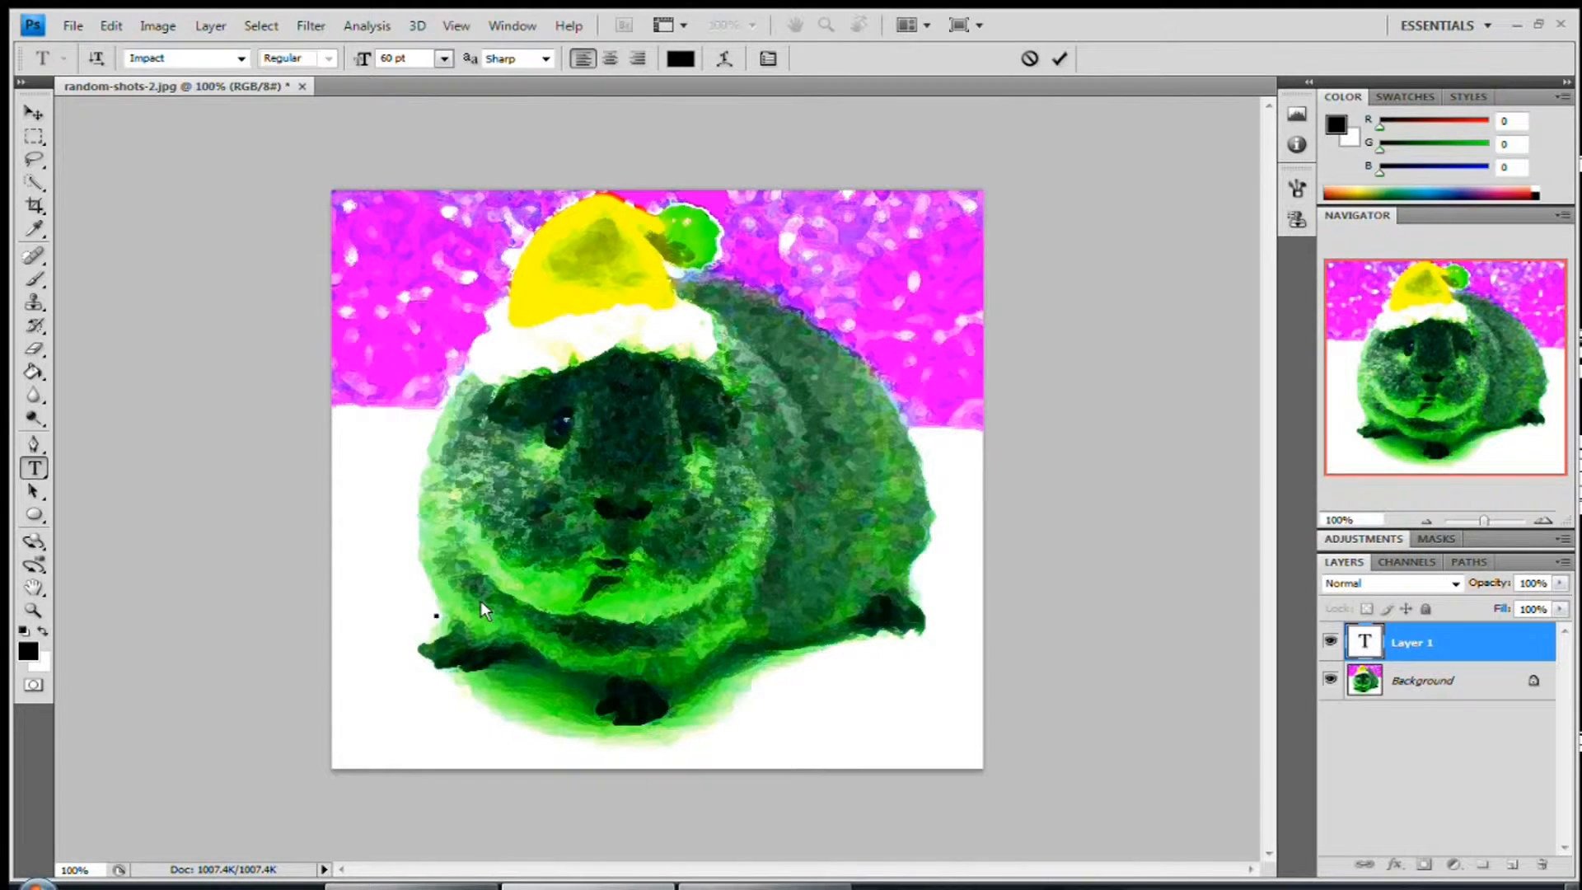
pyautogui.write('The G')
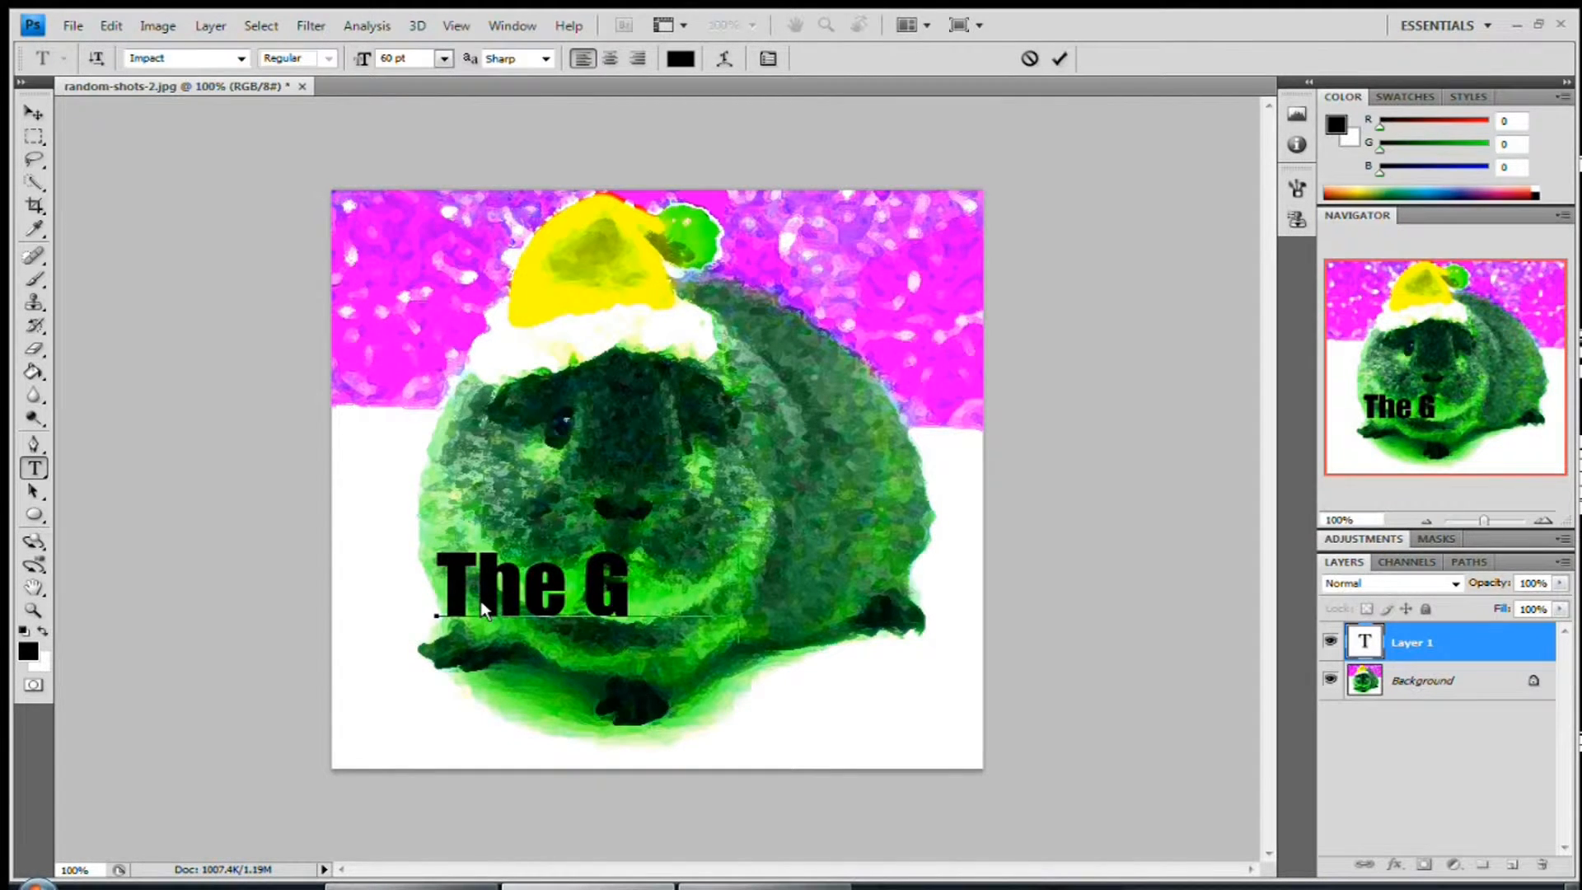
pyautogui.write('orrilas')
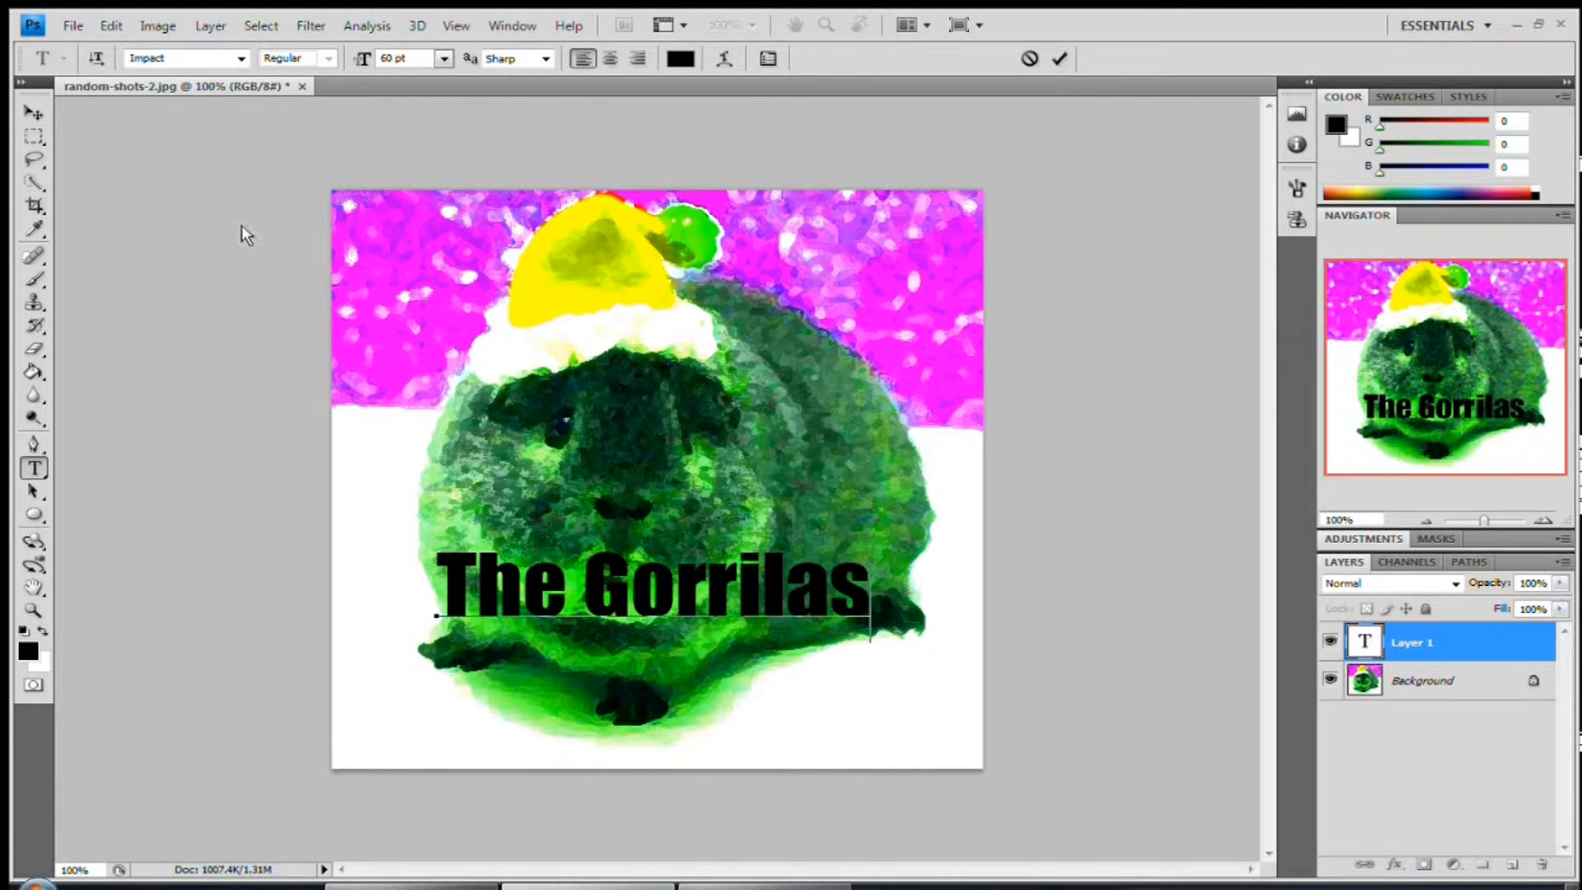
pyautogui.click(36, 113)
pyautogui.moveTo(608, 599); pyautogui.dragTo(688, 282)
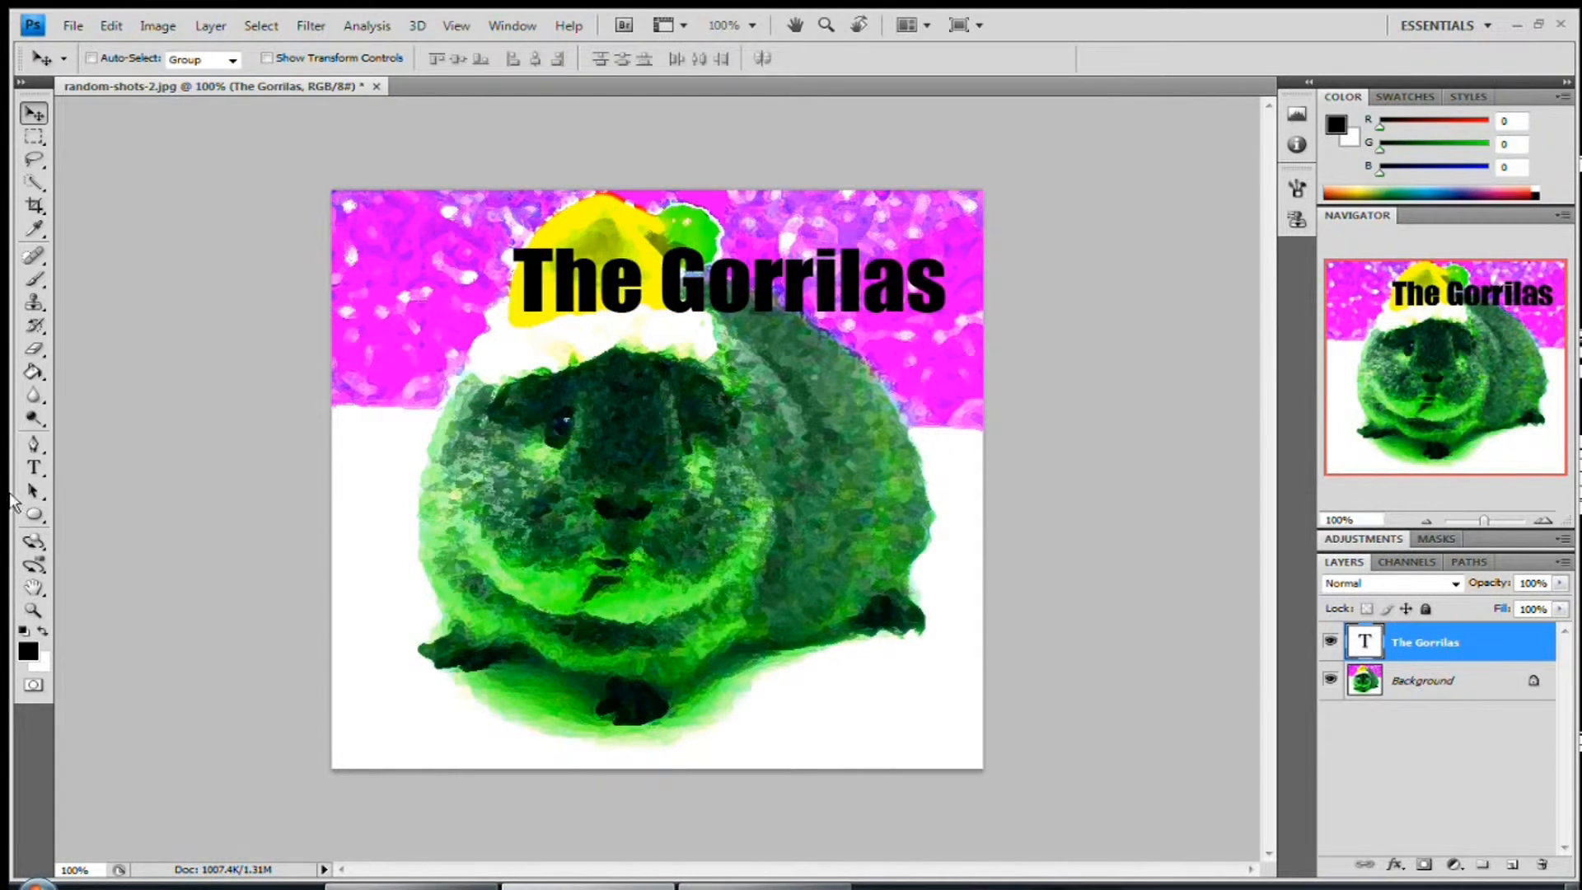
# Try the title text in Calibri and in Comic Sans MS.
pyautogui.click(34, 468)
pyautogui.moveTo(950, 309); pyautogui.dragTo(514, 288)
pyautogui.click(242, 58)
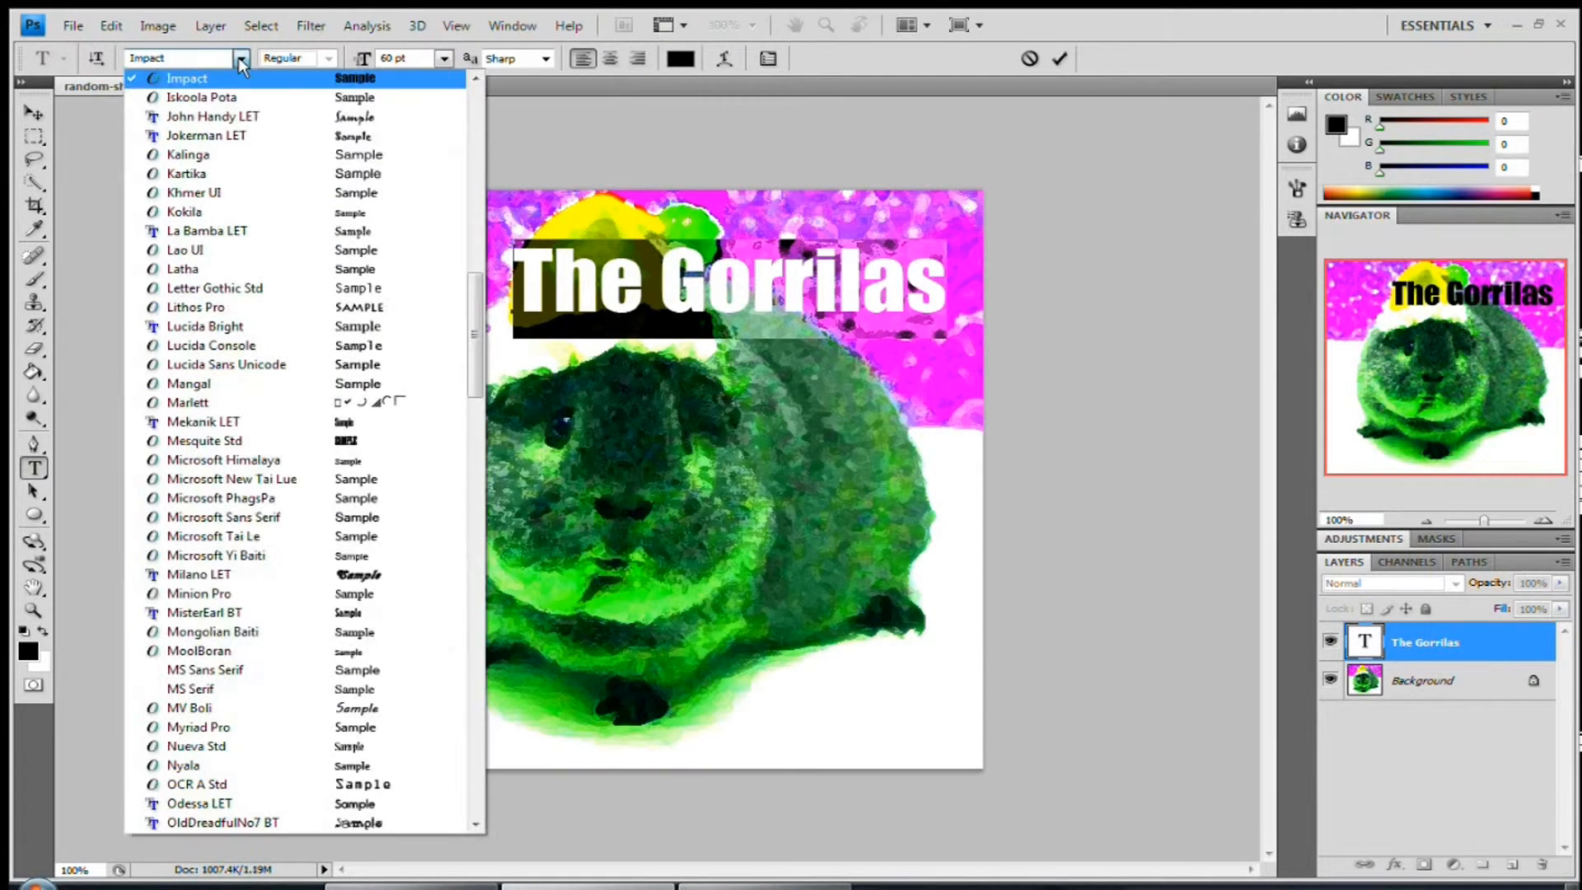
pyautogui.moveTo(482, 323); pyautogui.dragTo(473, 129)
pyautogui.click(264, 321)
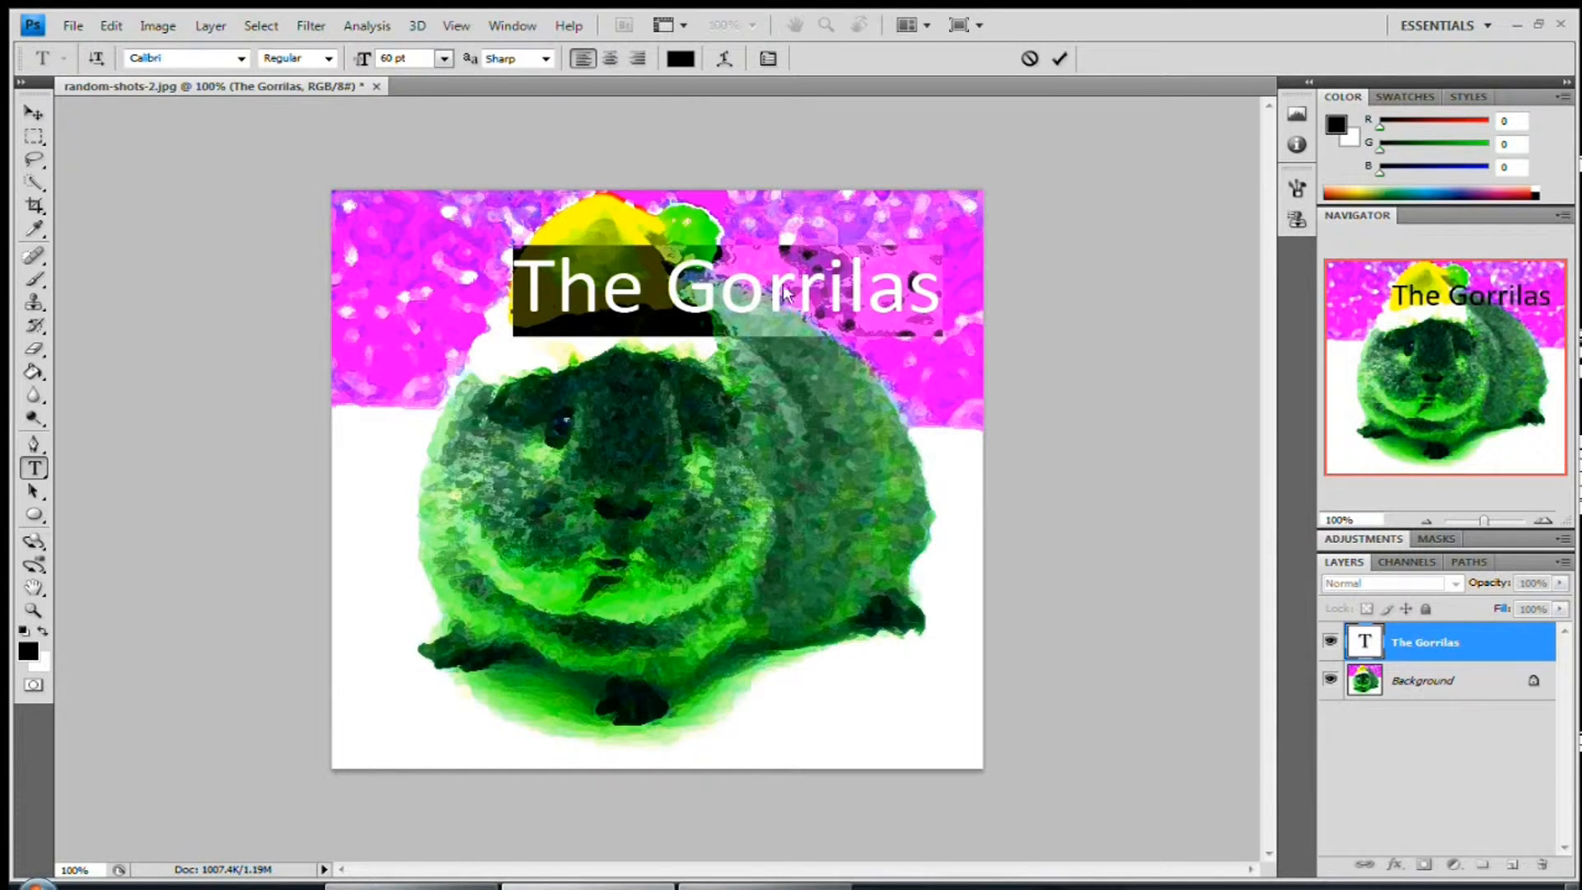
pyautogui.click(240, 58)
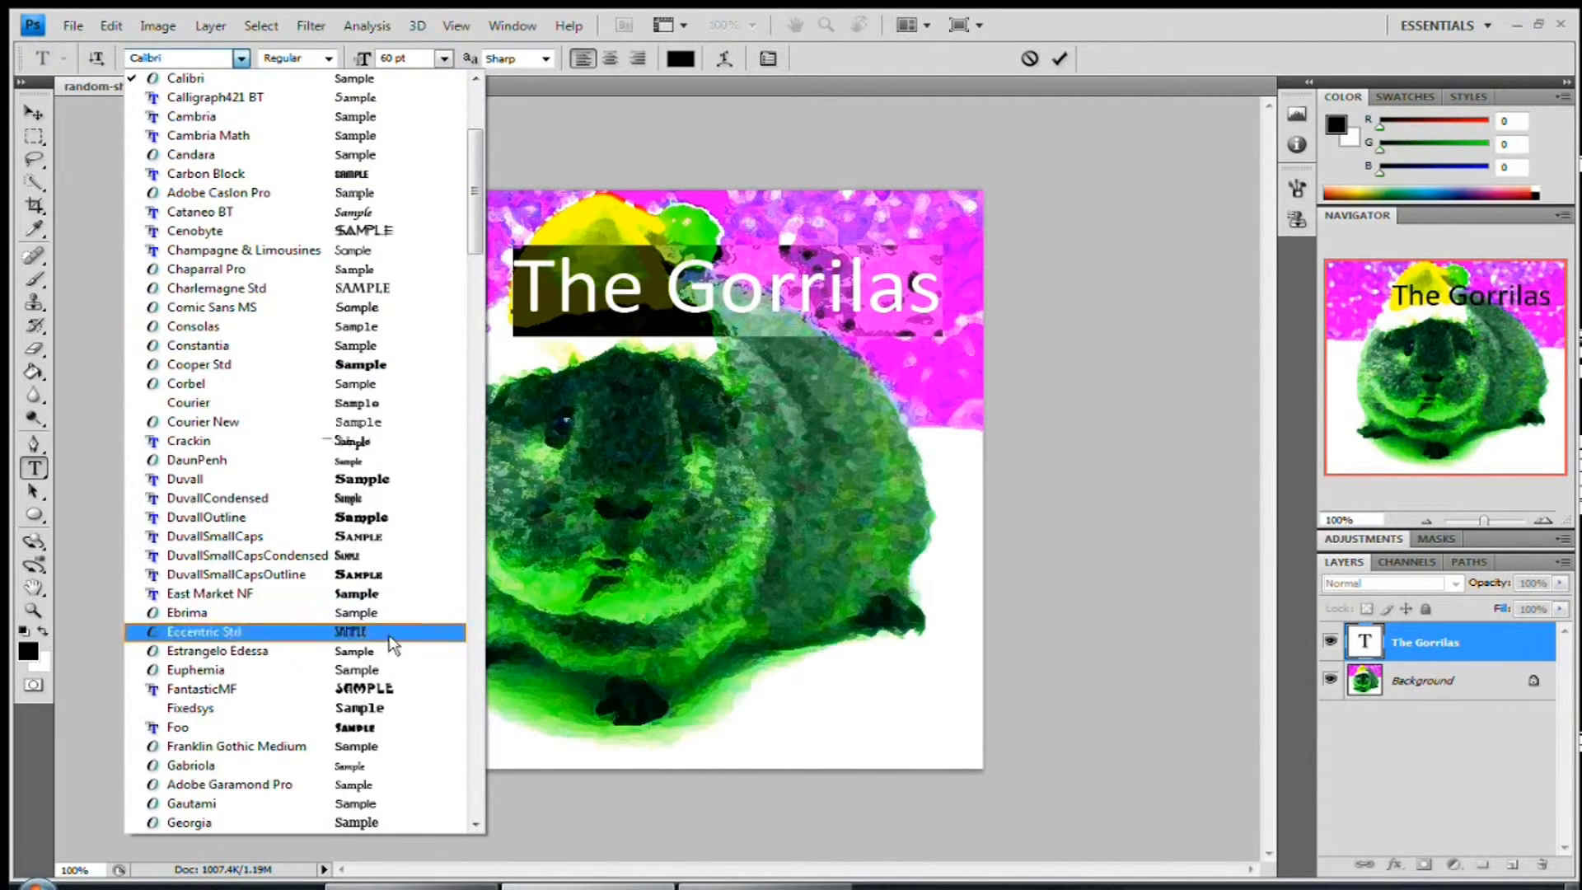
pyautogui.click(281, 307)
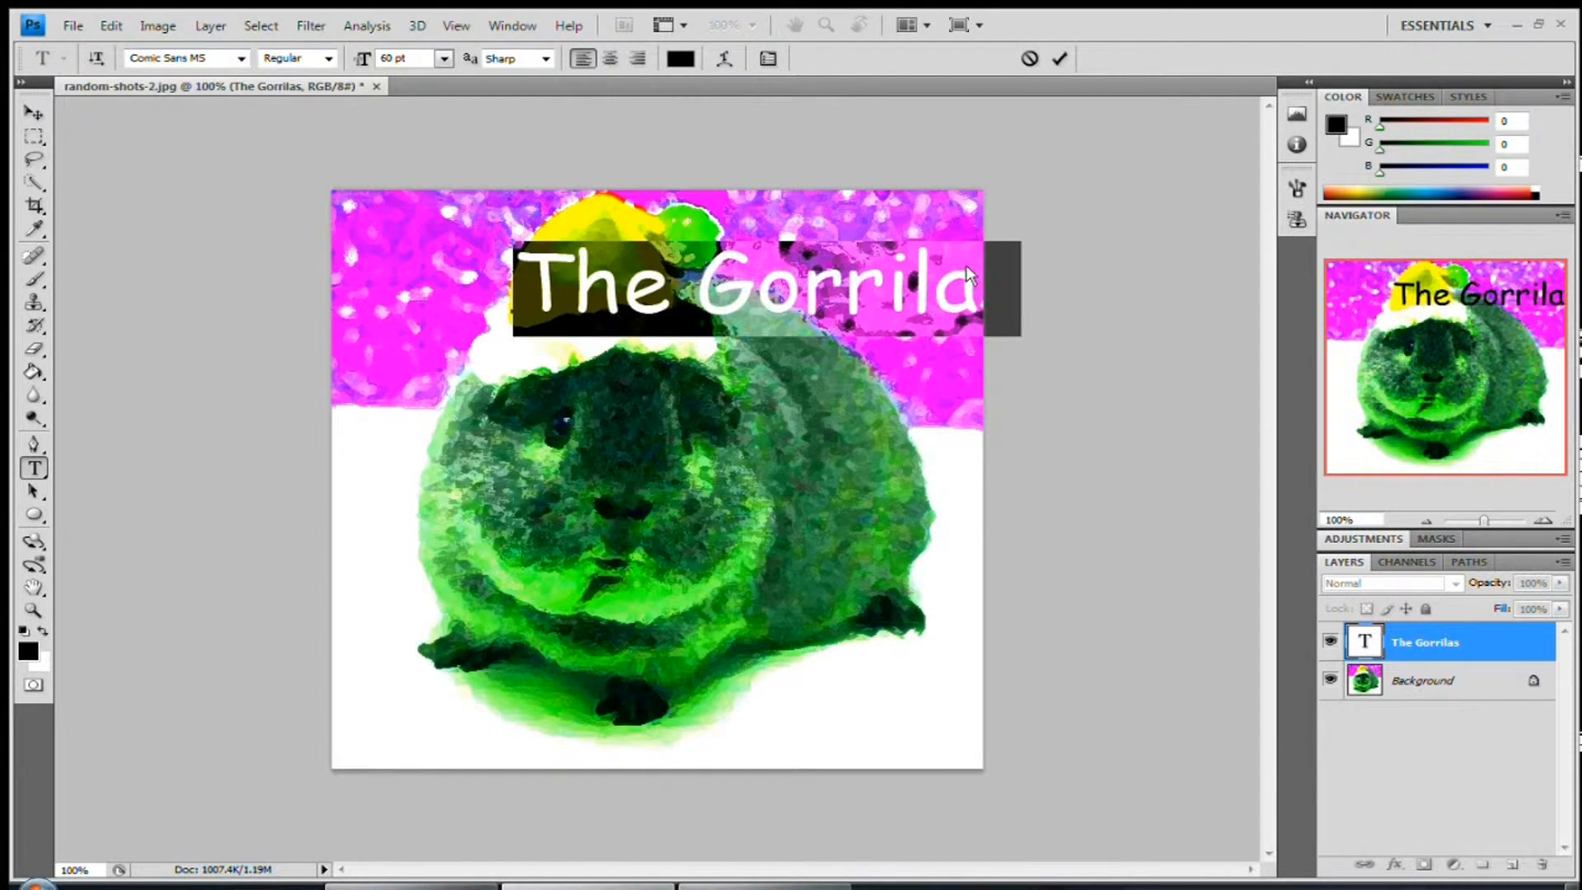
# Move the title left so it fits within the image and set its font to Impact.
pyautogui.click(34, 112)
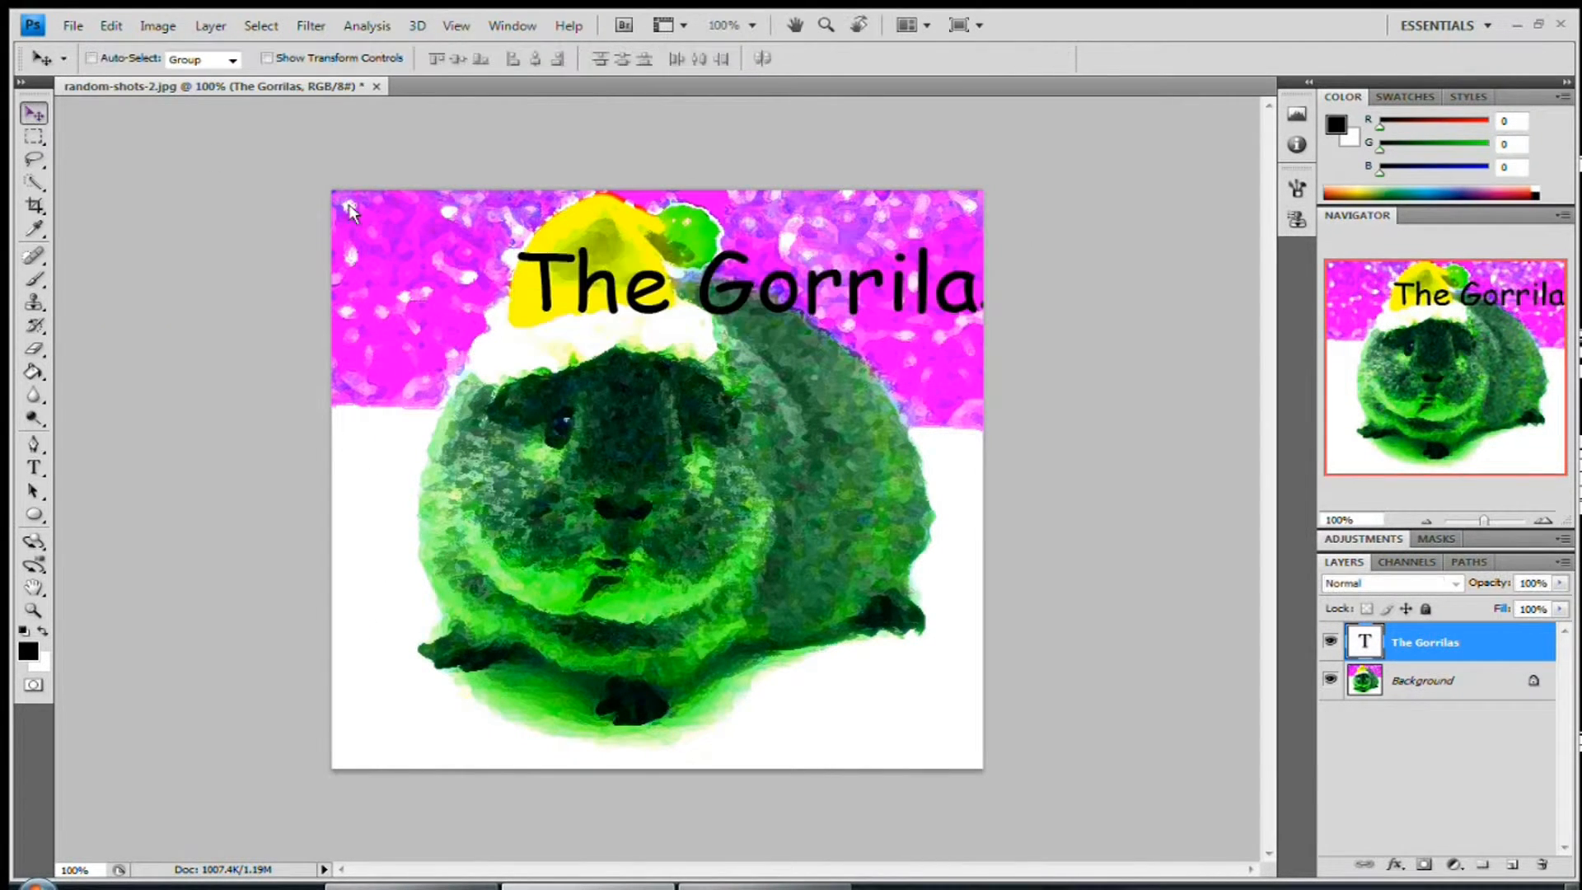
pyautogui.hotkey('shift', 'Left')
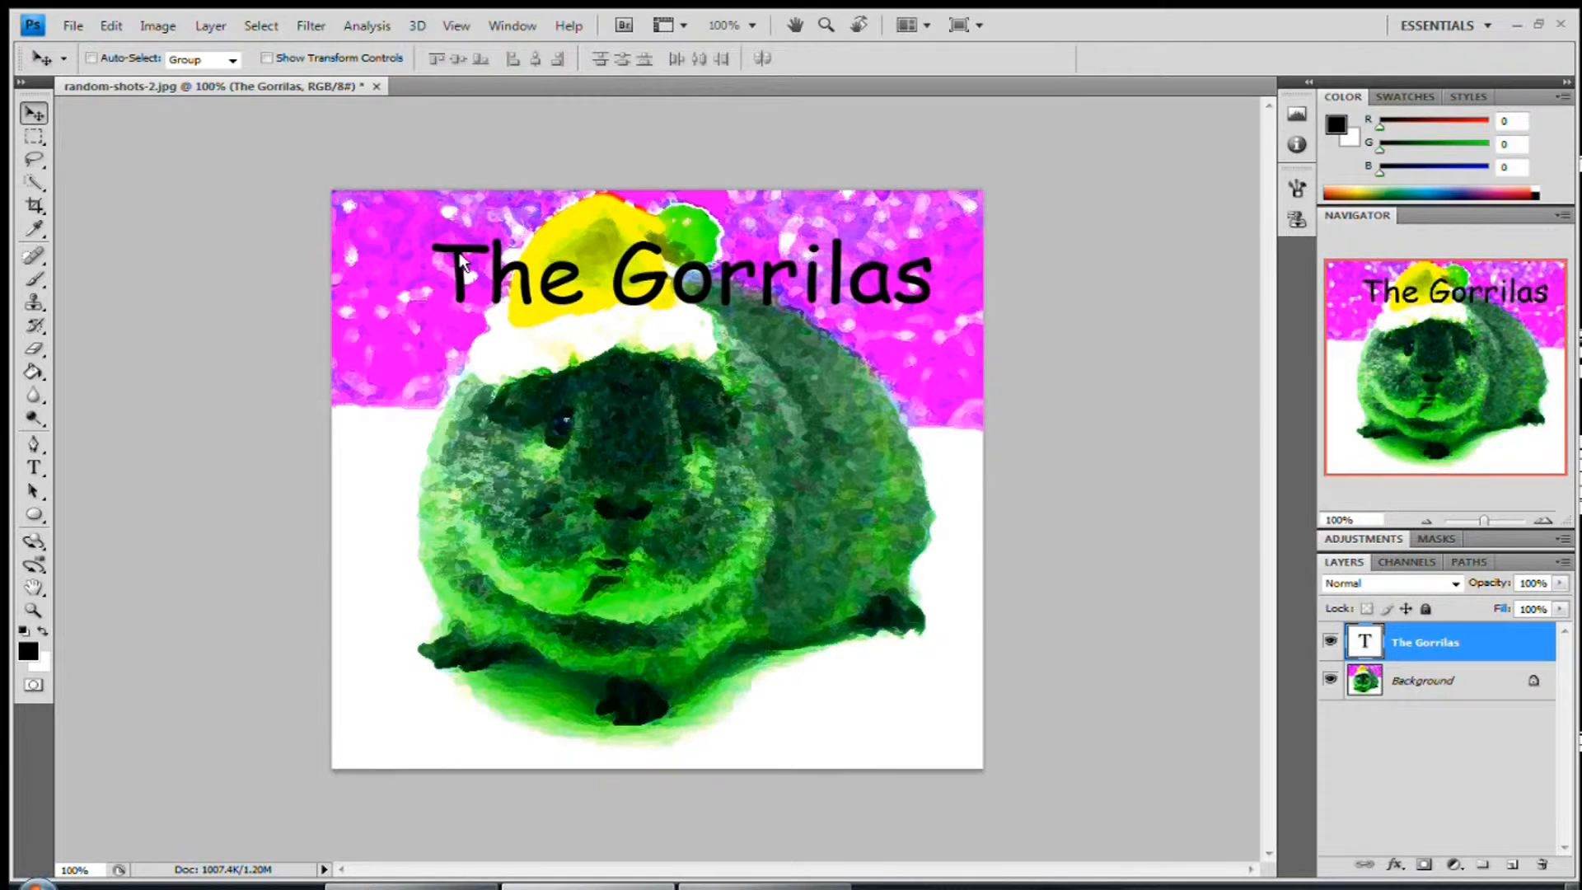
pyautogui.click(34, 468)
pyautogui.moveTo(931, 290); pyautogui.dragTo(429, 285)
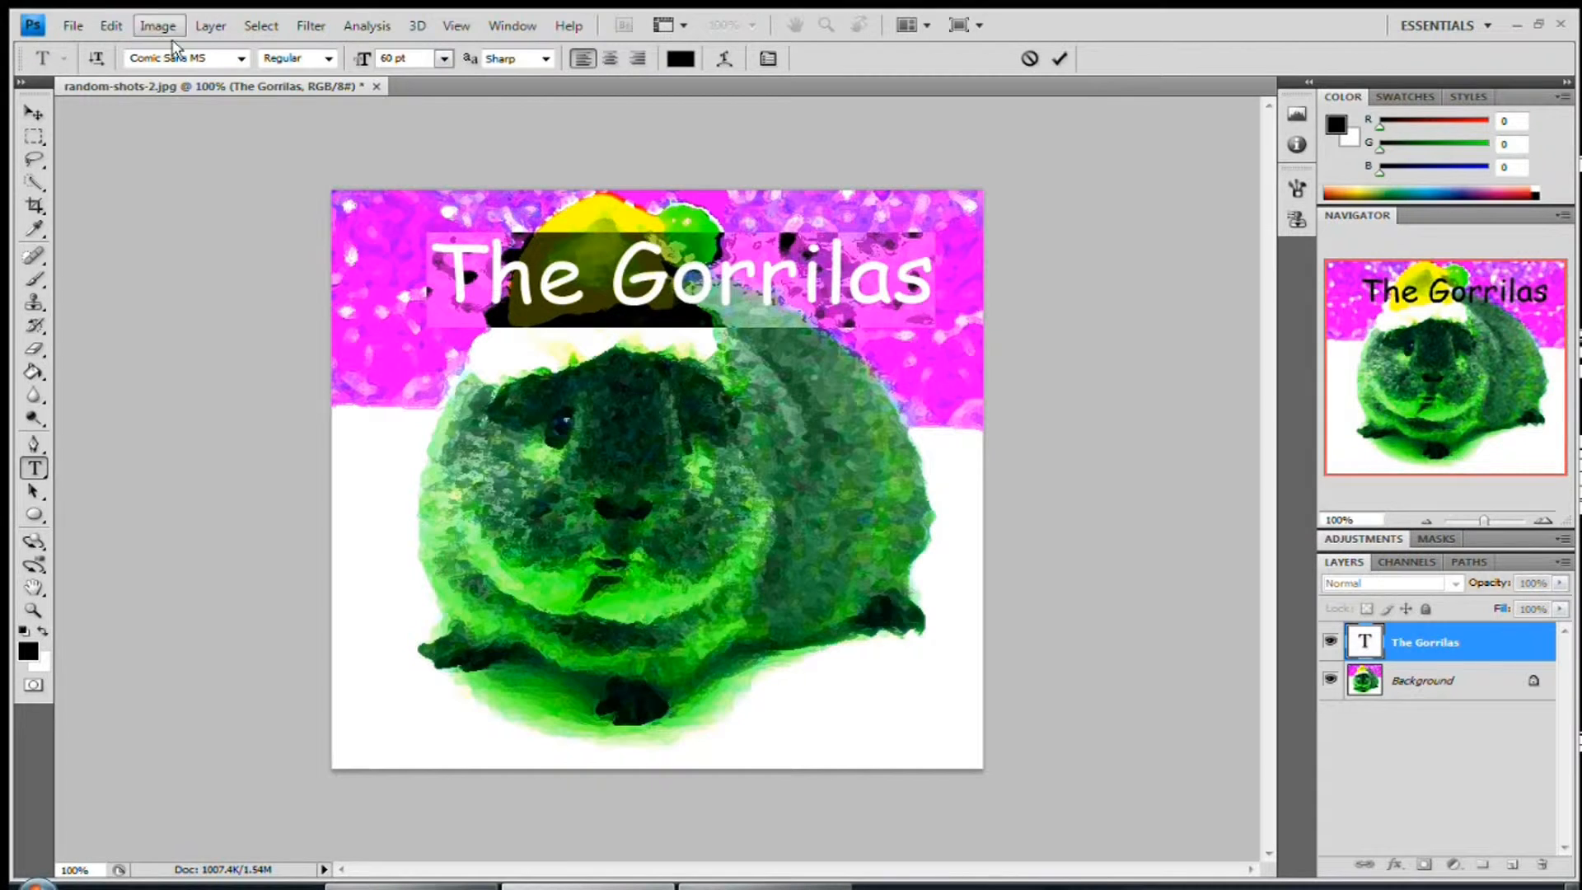
pyautogui.click(241, 58)
pyautogui.scroll(-4, 338, 585)
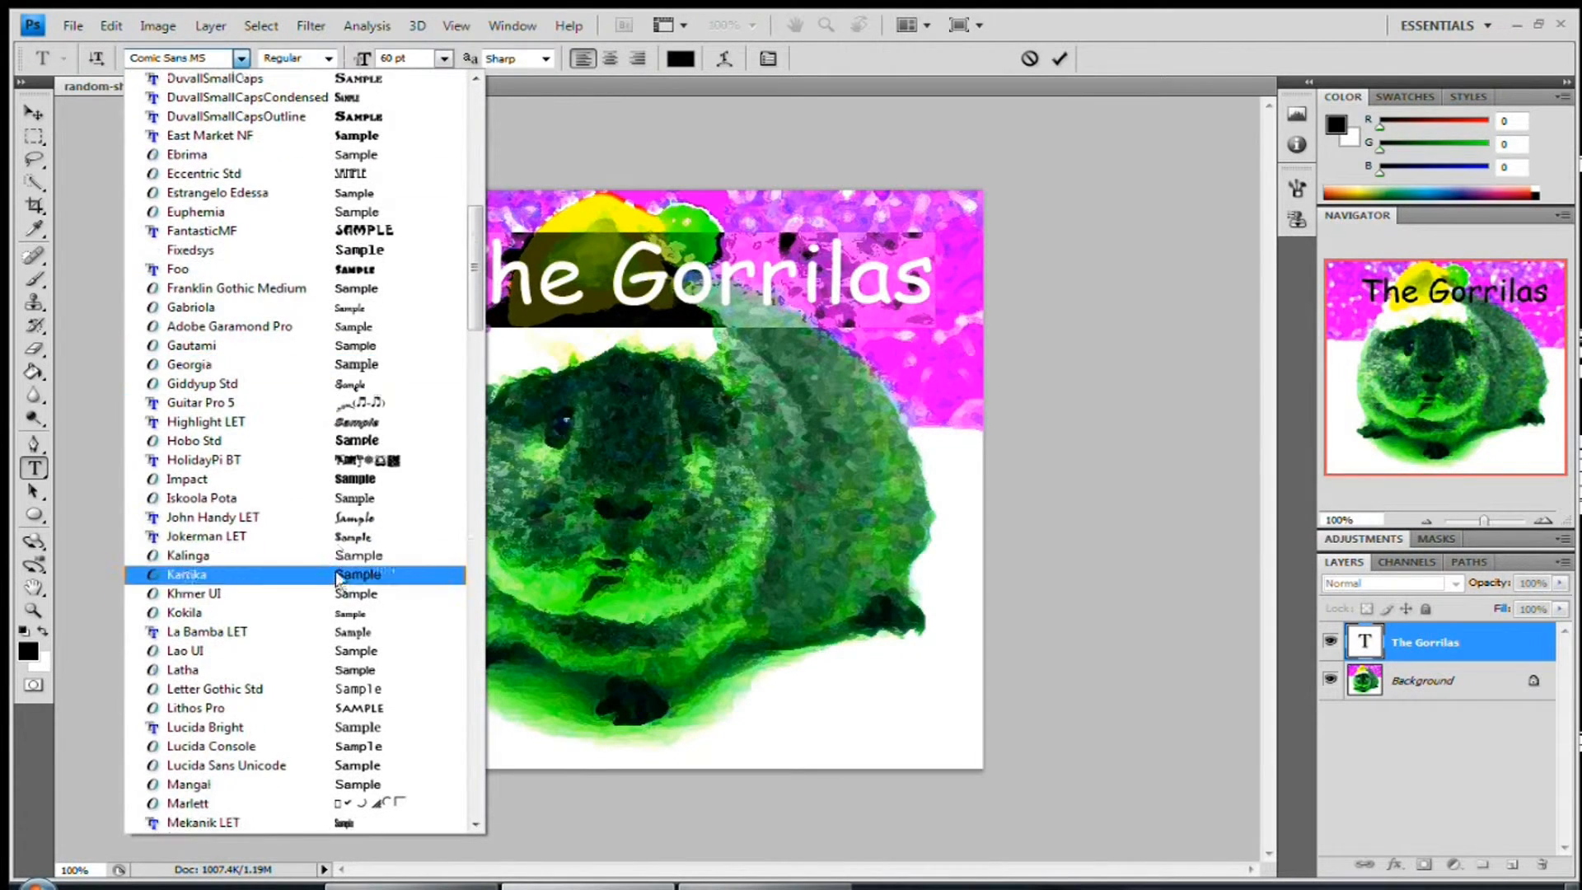
pyautogui.click(322, 474)
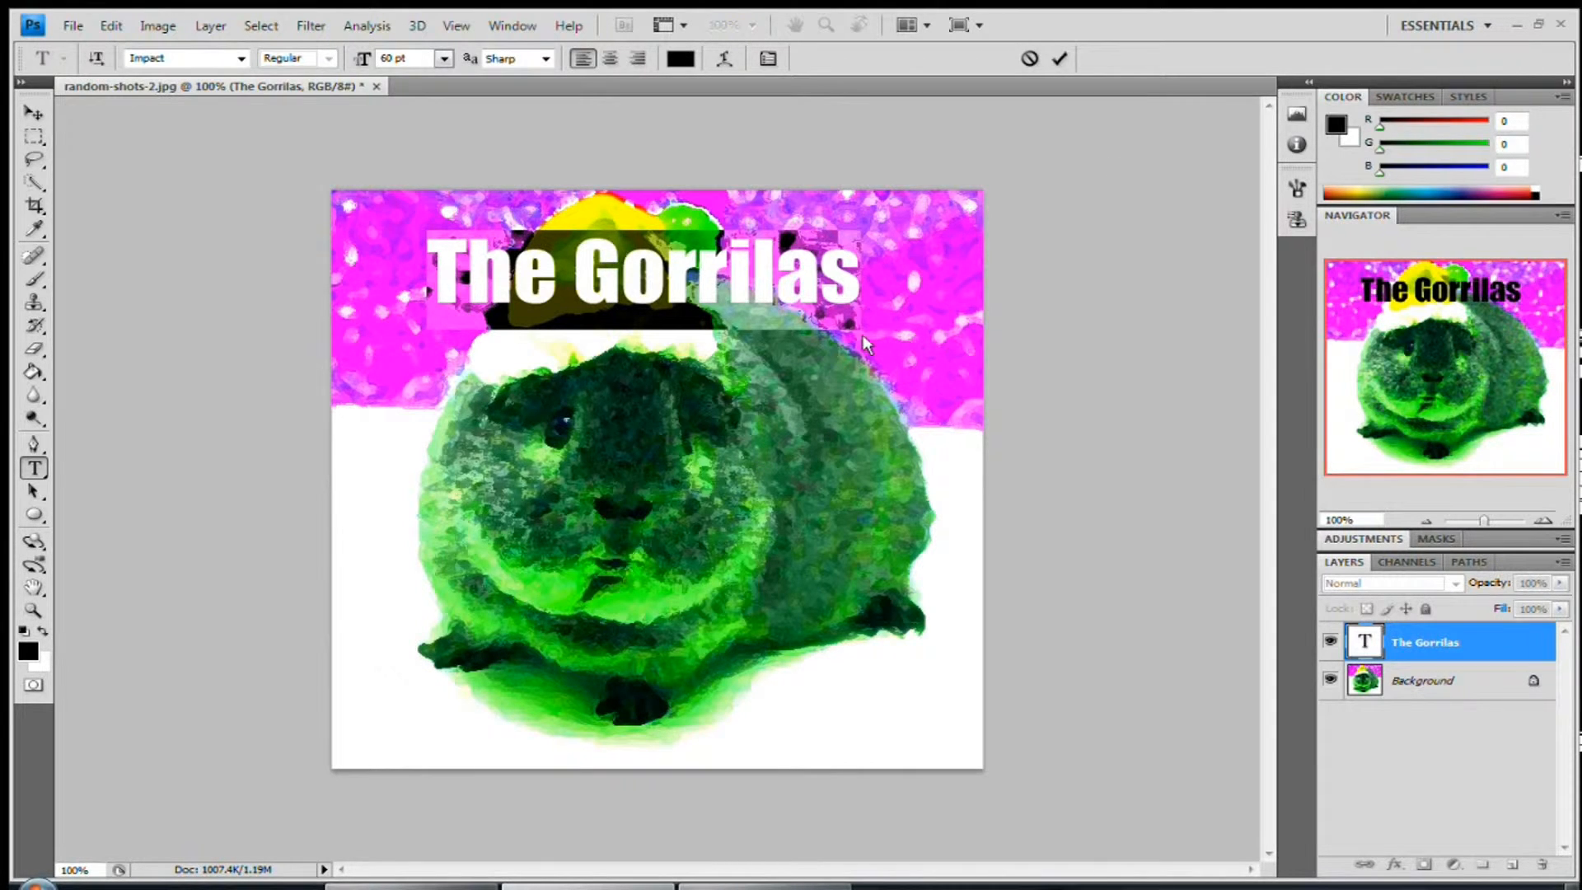
# Commit the title text and give its layer an outside stroke in red (ff0000), 3 px wide.
pyautogui.click(857, 292)
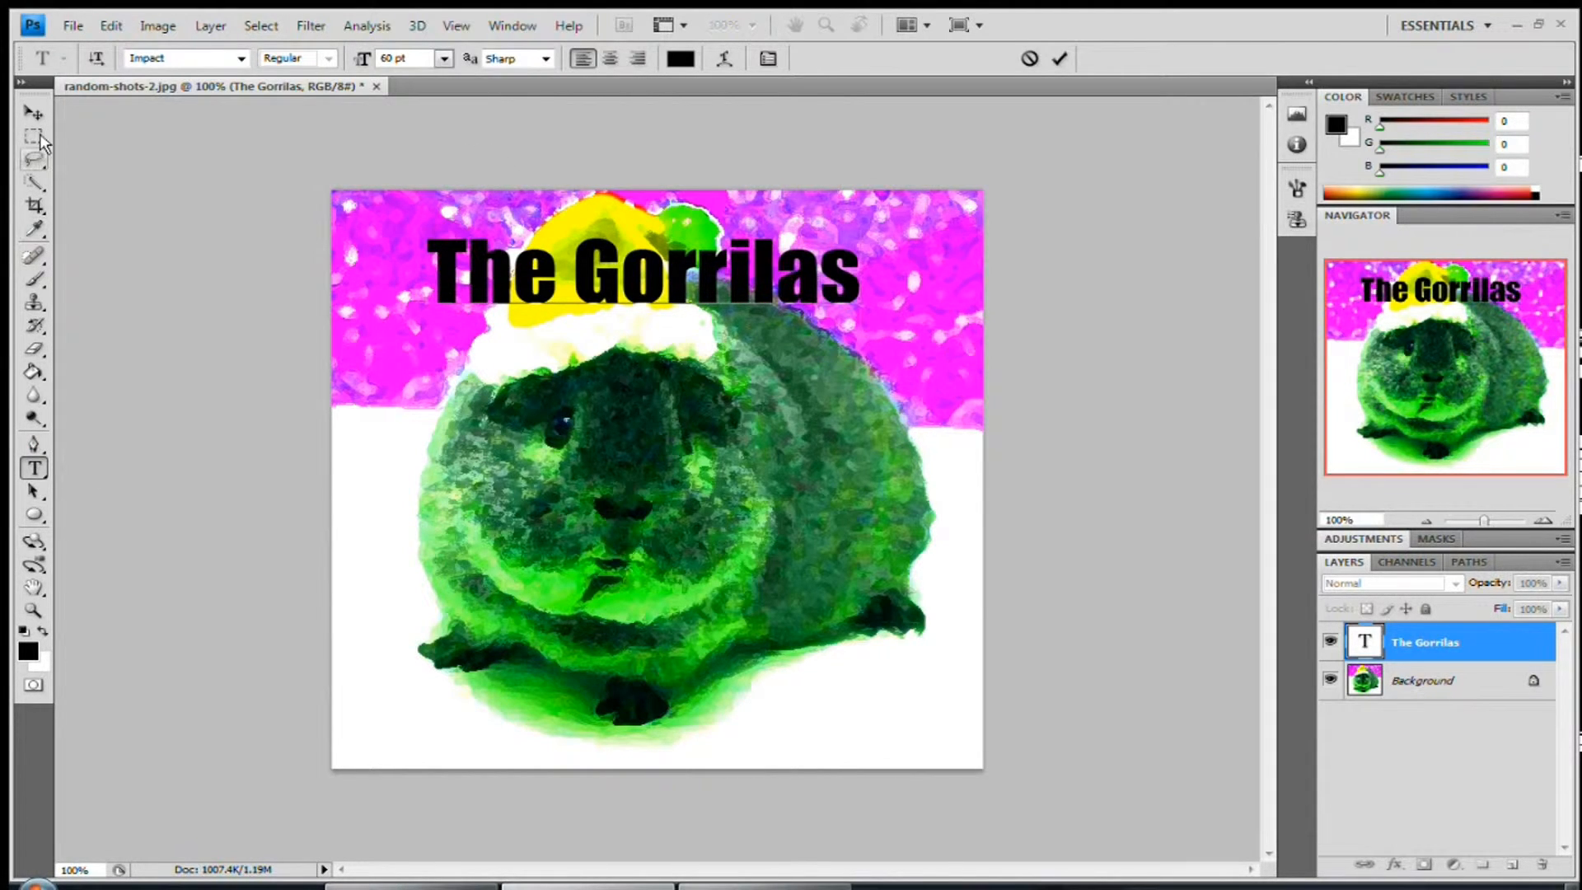
pyautogui.click(34, 113)
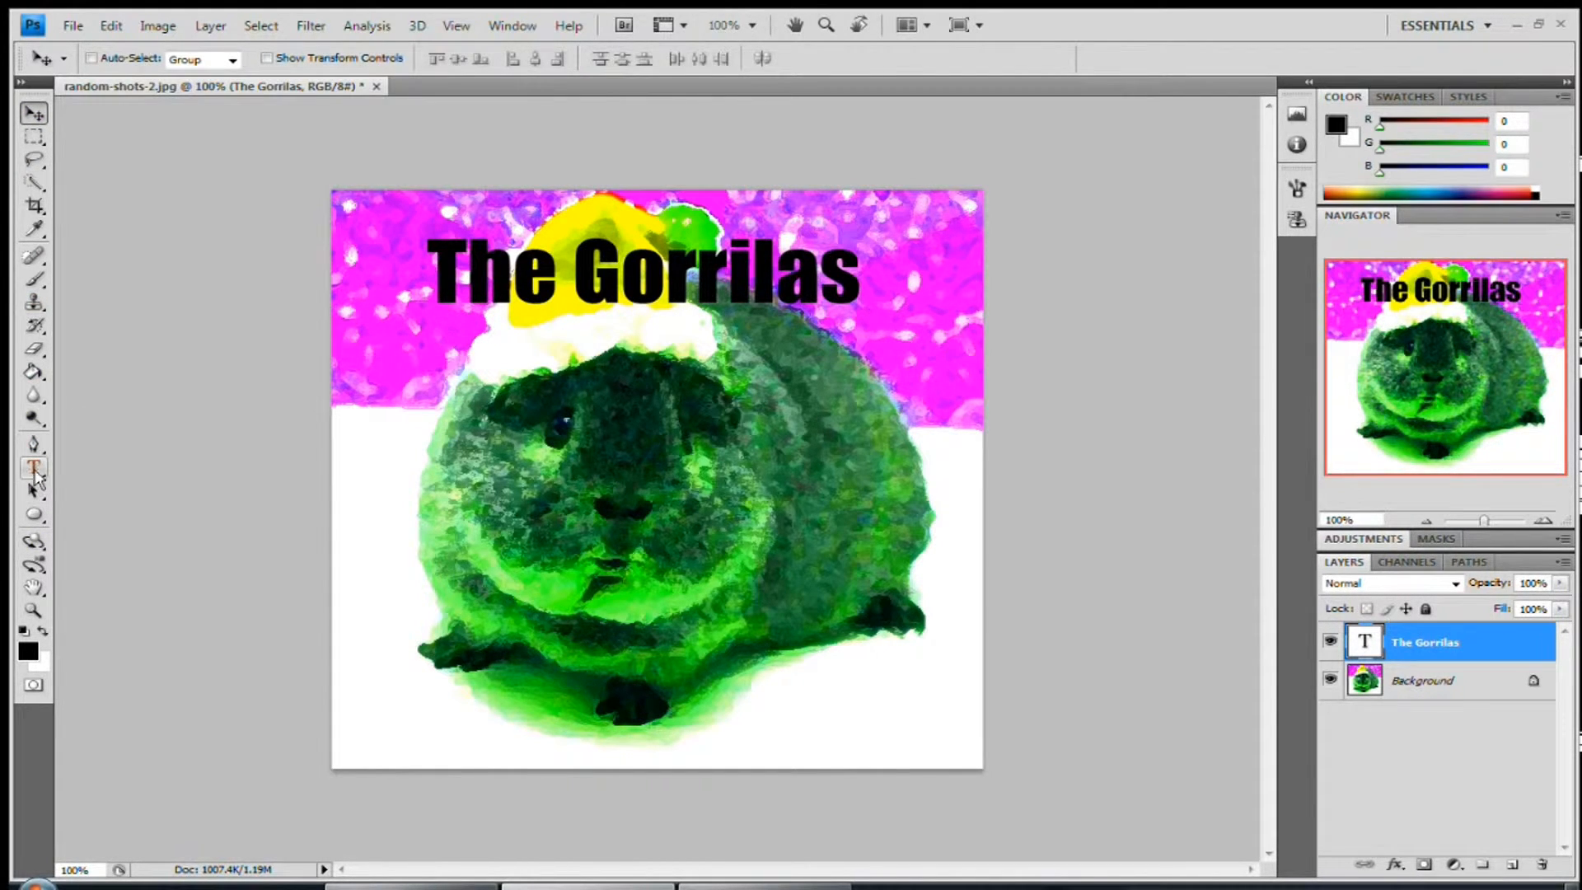
pyautogui.press('h')
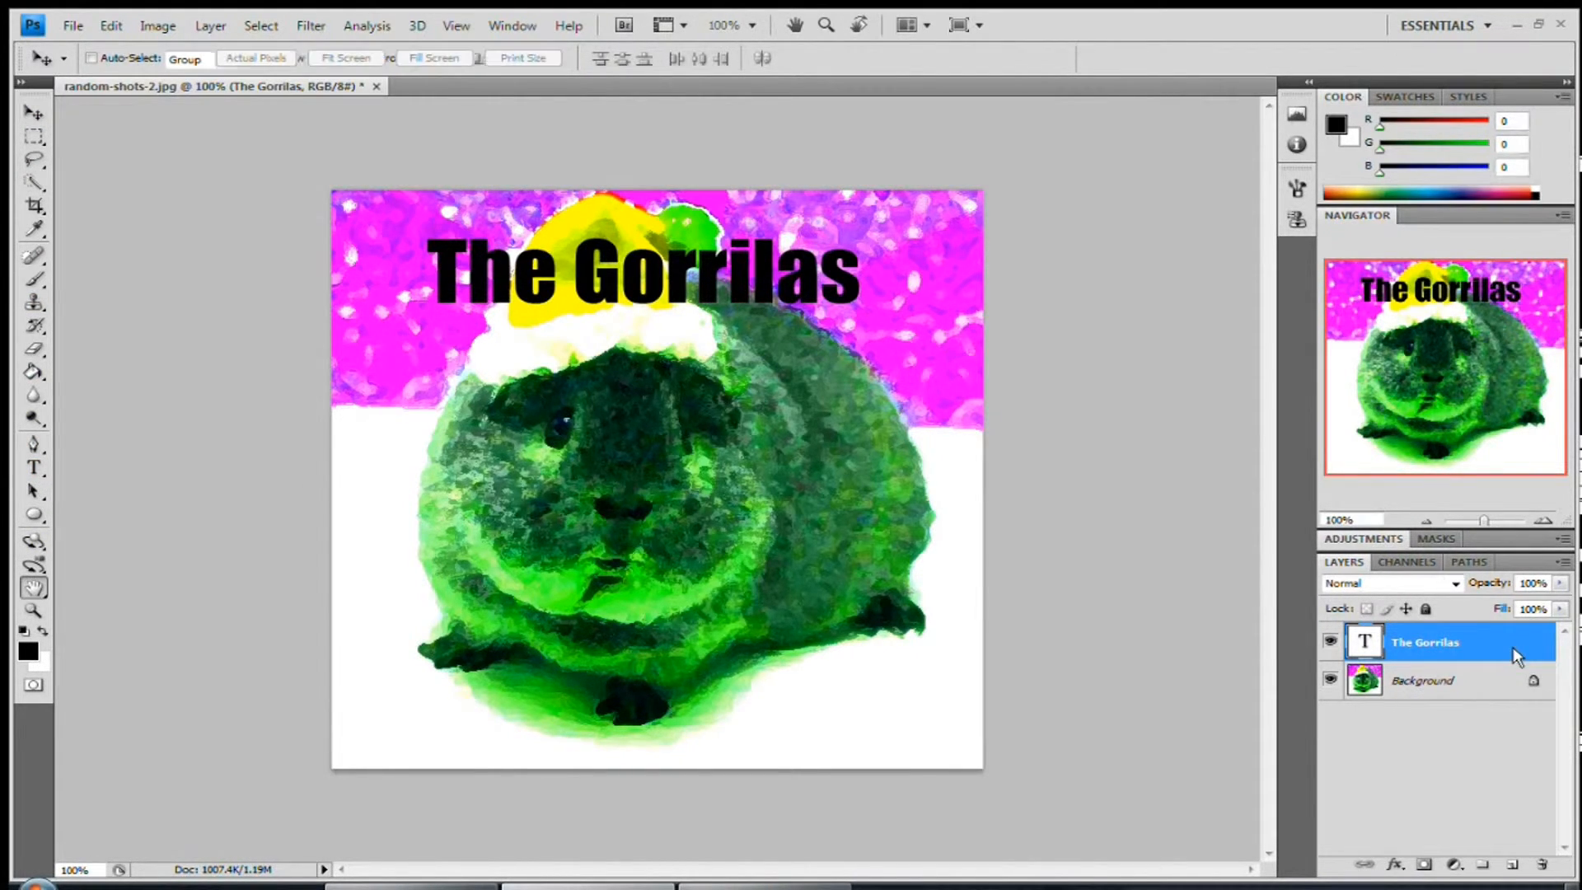
pyautogui.doubleClick(1517, 656)
pyautogui.moveTo(719, 156); pyautogui.dragTo(1210, 212)
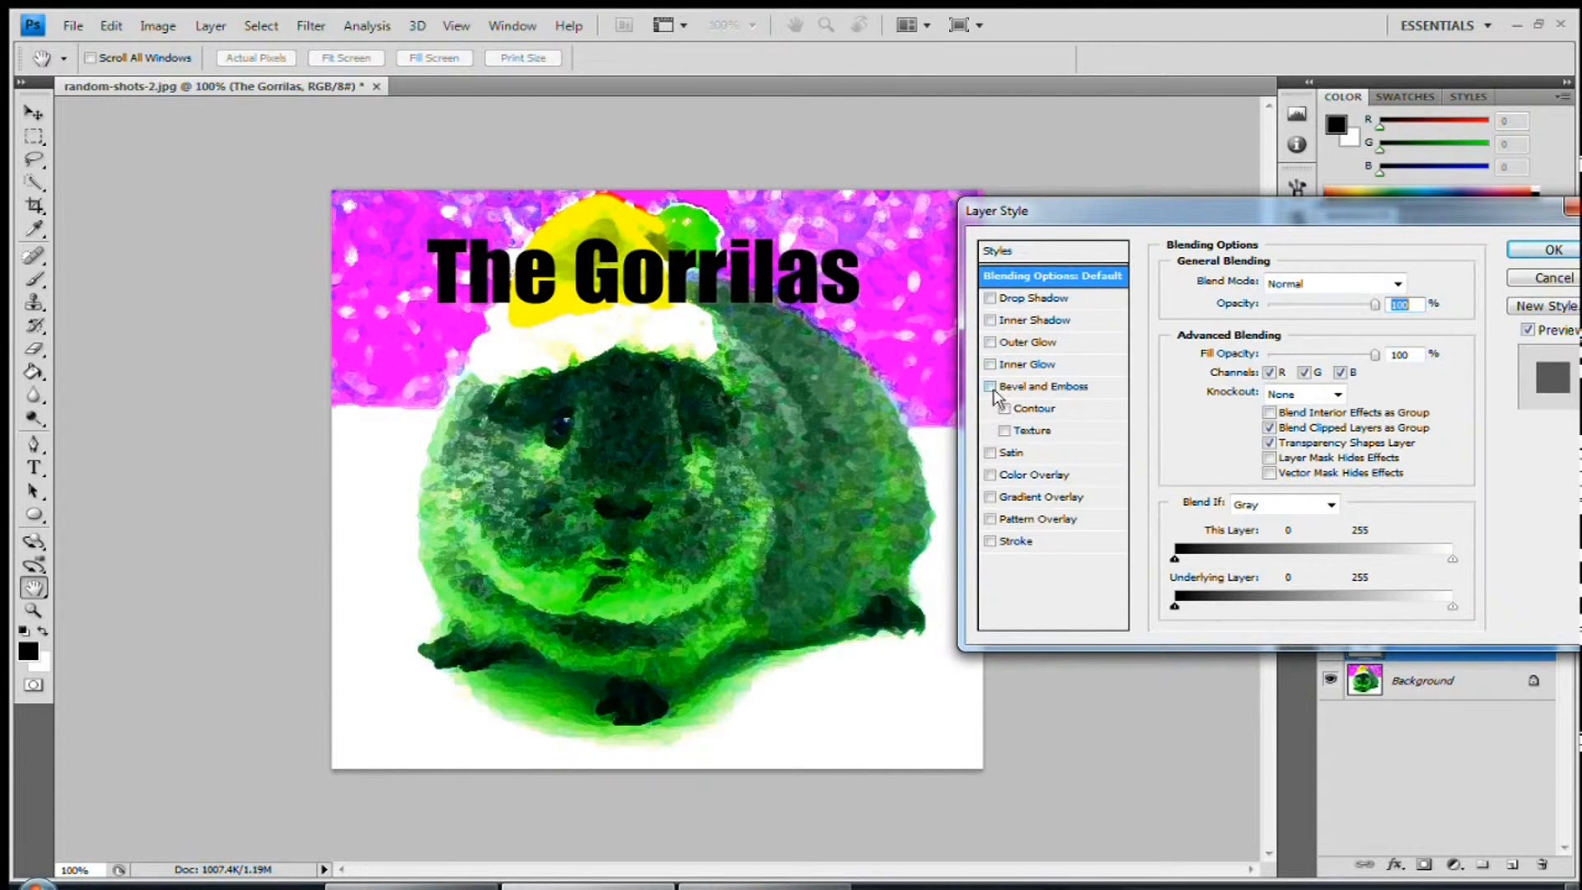
pyautogui.click(989, 541)
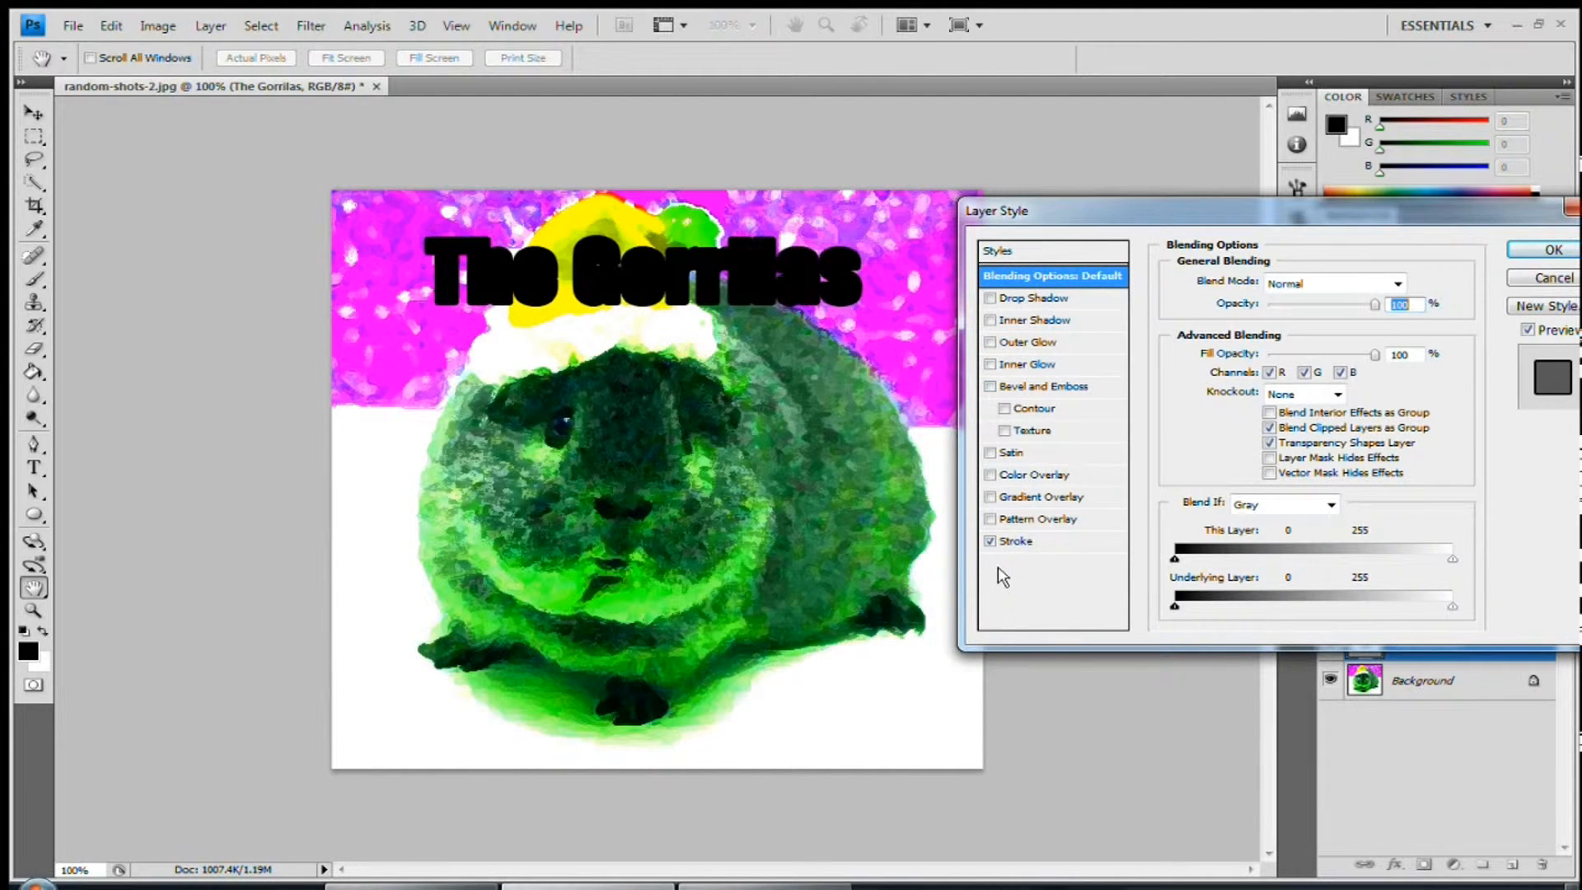
pyautogui.click(1063, 544)
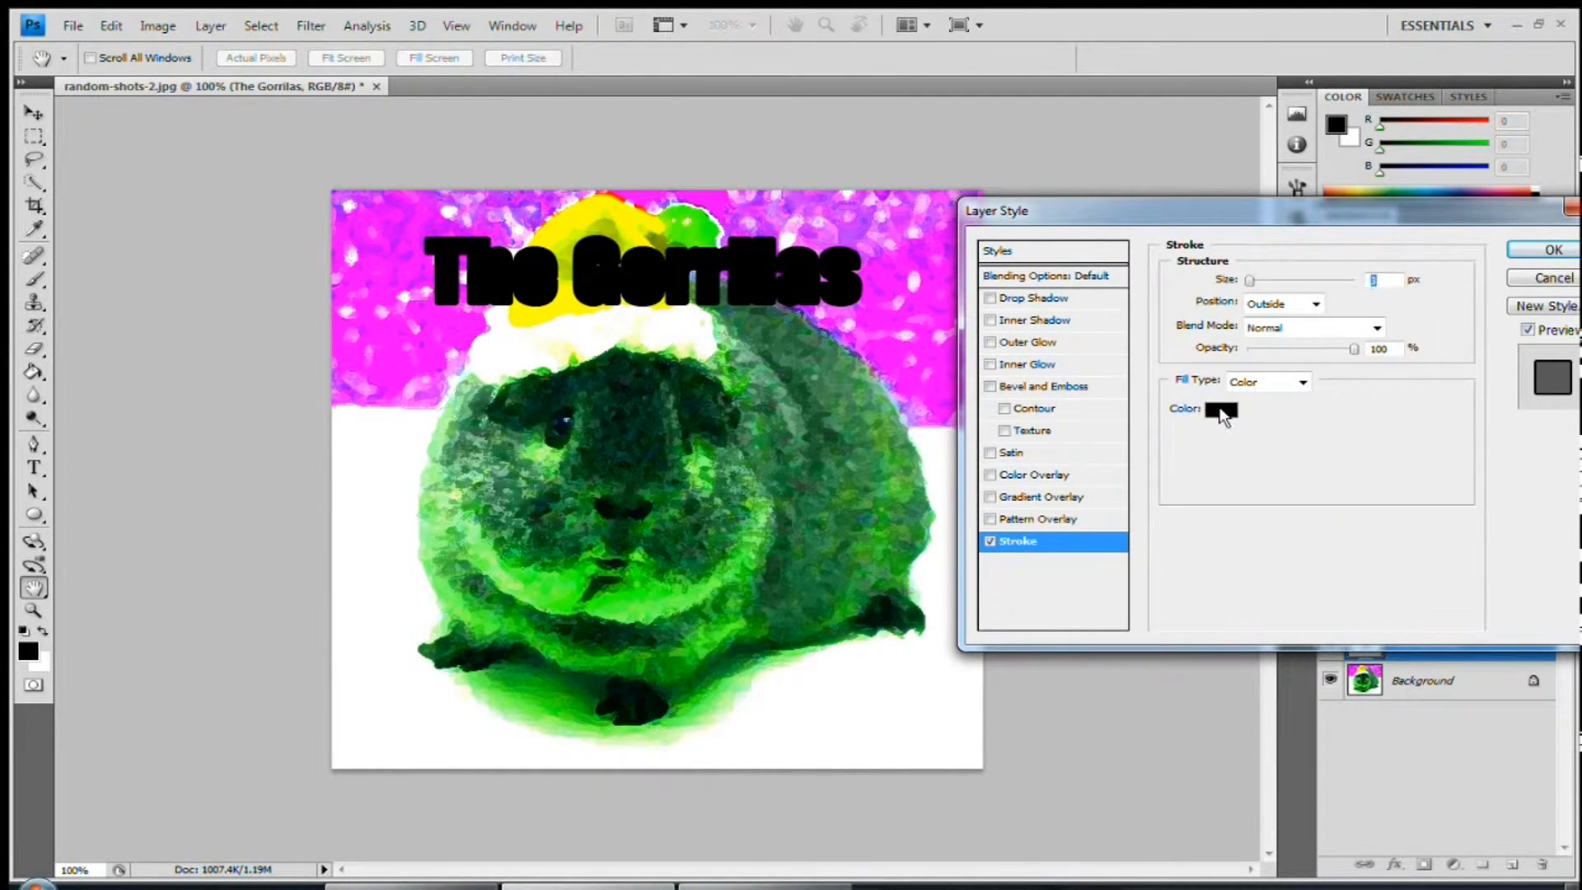
pyautogui.click(1221, 409)
pyautogui.moveTo(1063, 429); pyautogui.dragTo(1135, 380)
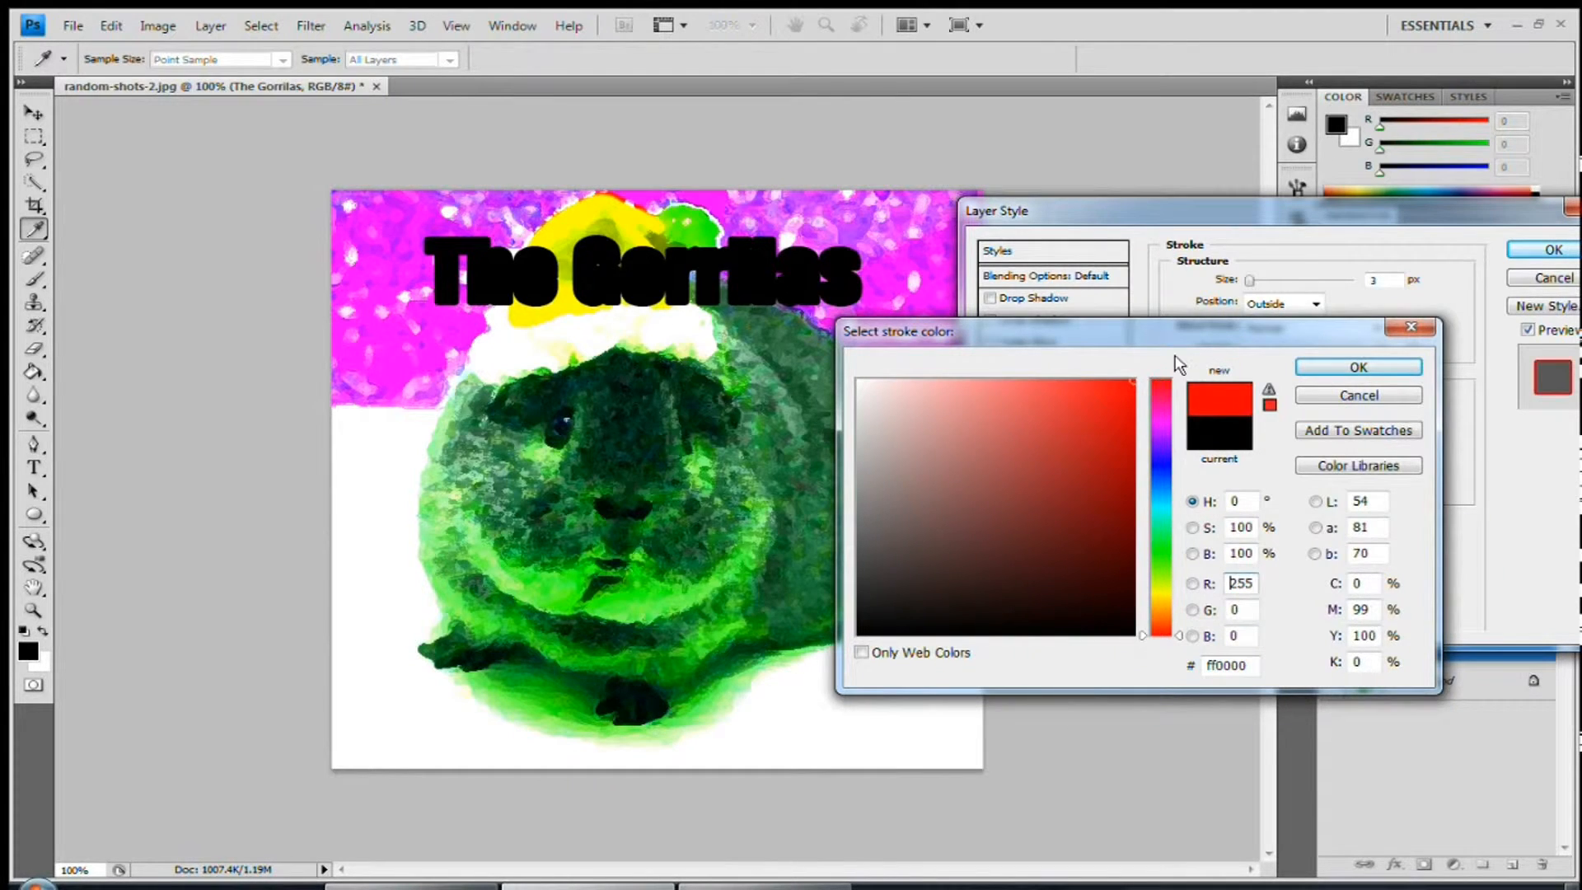
pyautogui.click(1351, 368)
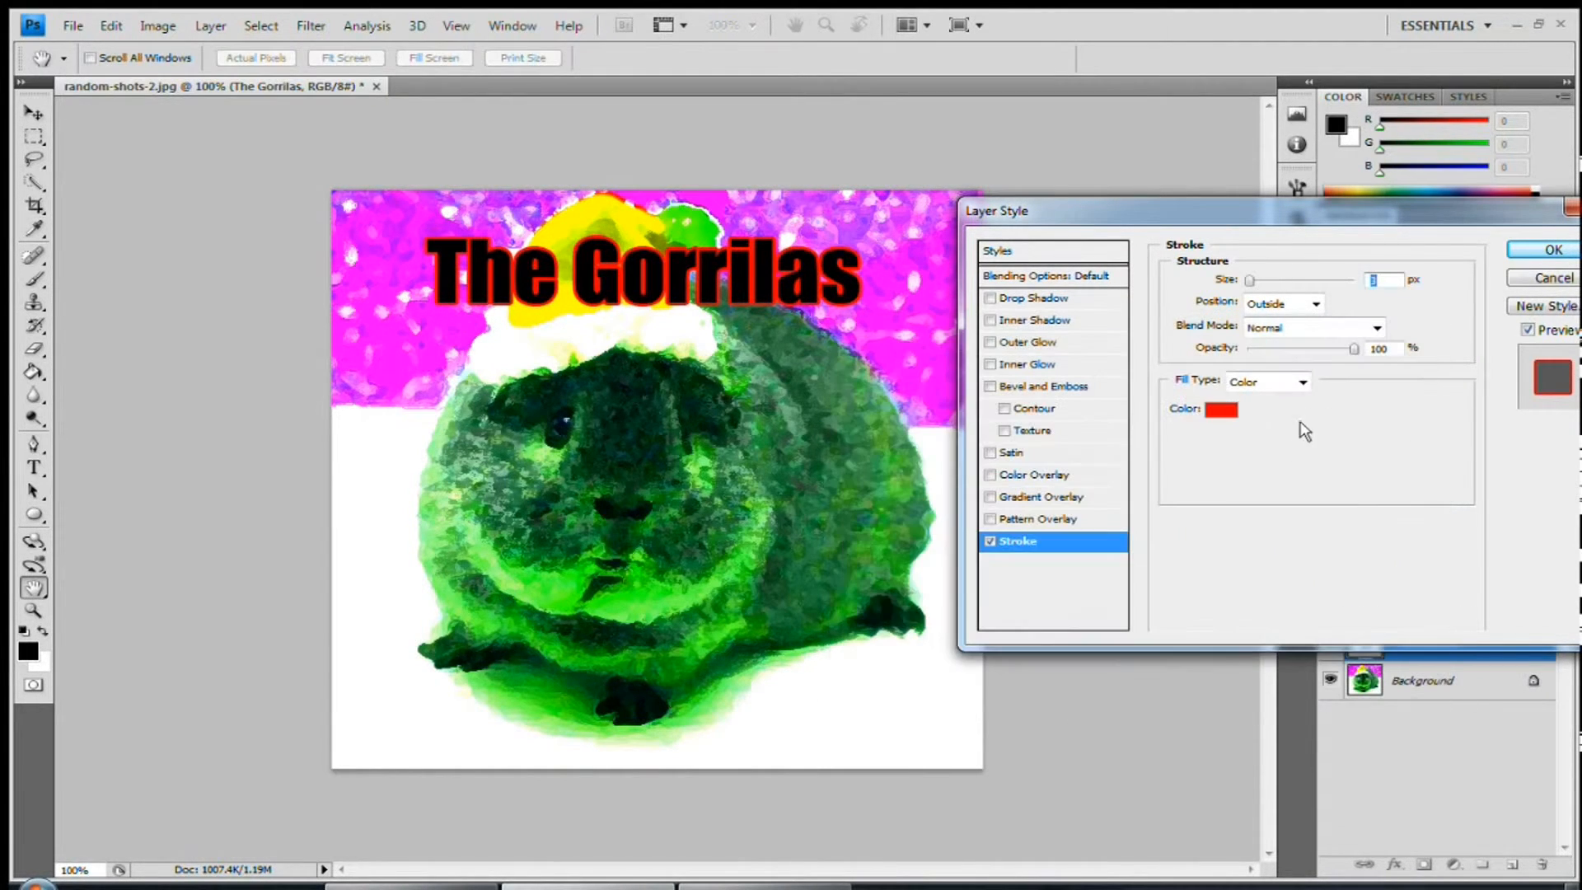
# Add a Pattern Overlay with the bubble-like blue-grey pattern and a Drop Shadow to the title, and apply the layer style.
pyautogui.click(989, 520)
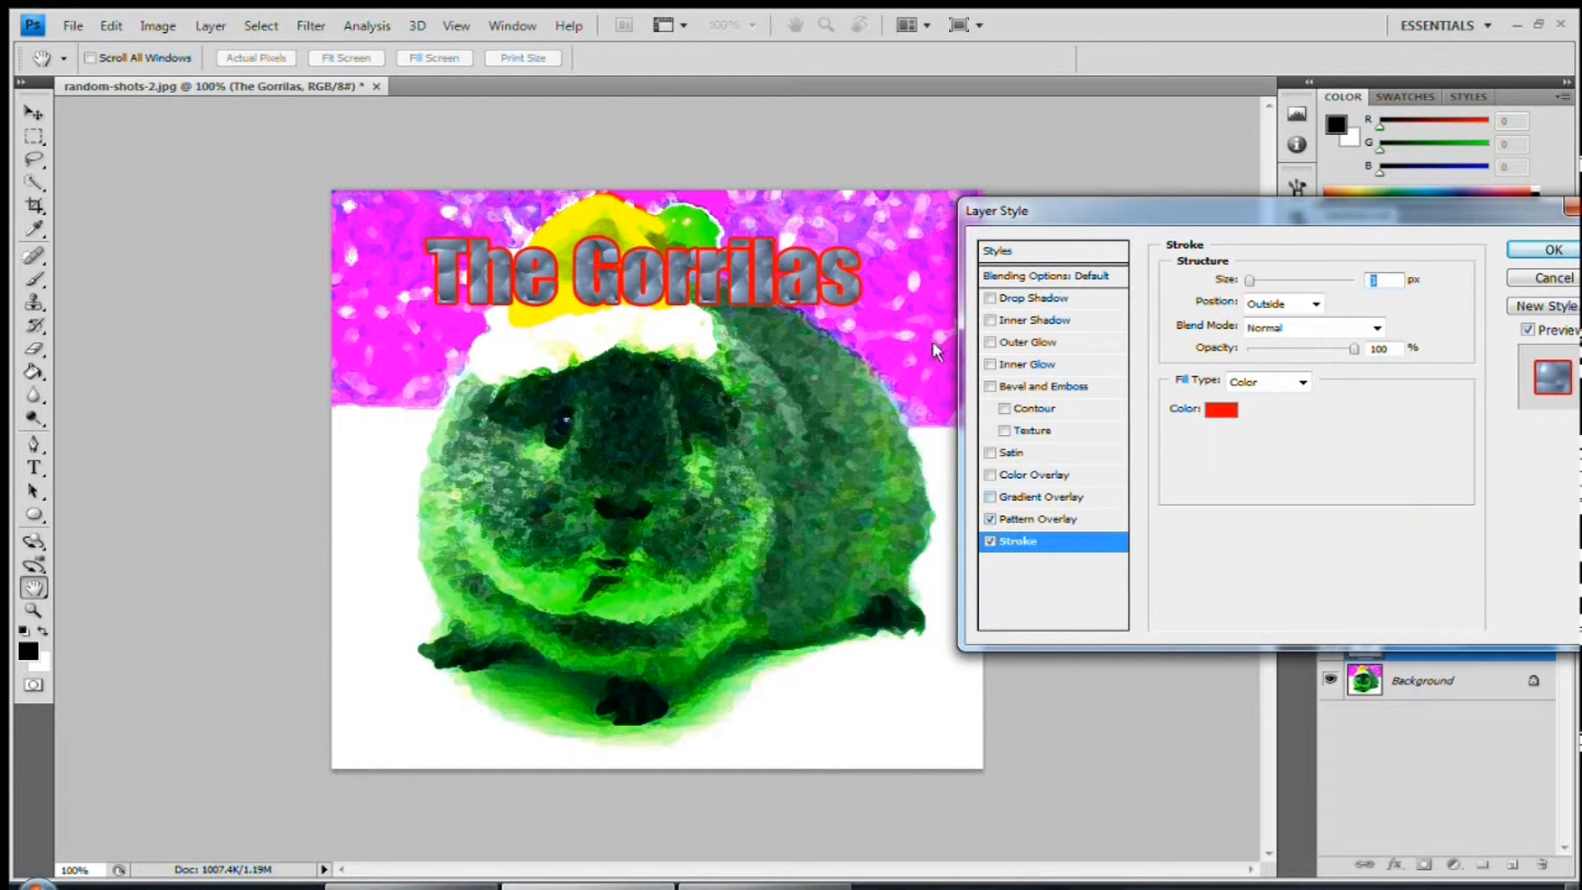
pyautogui.click(1034, 519)
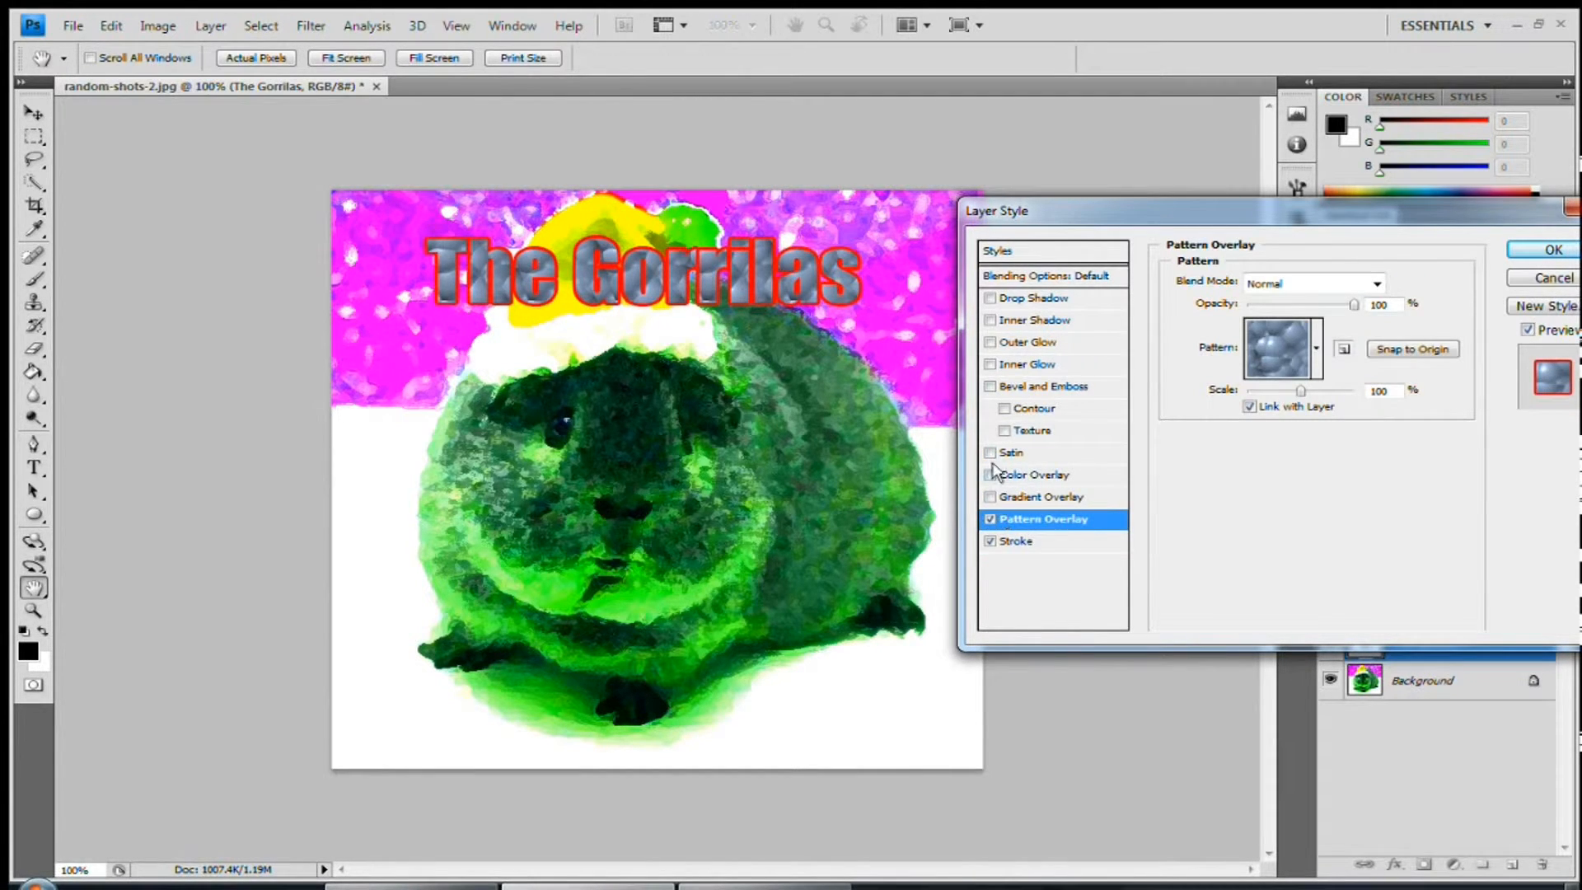
pyautogui.click(992, 298)
pyautogui.moveTo(1270, 208); pyautogui.dragTo(1069, 286)
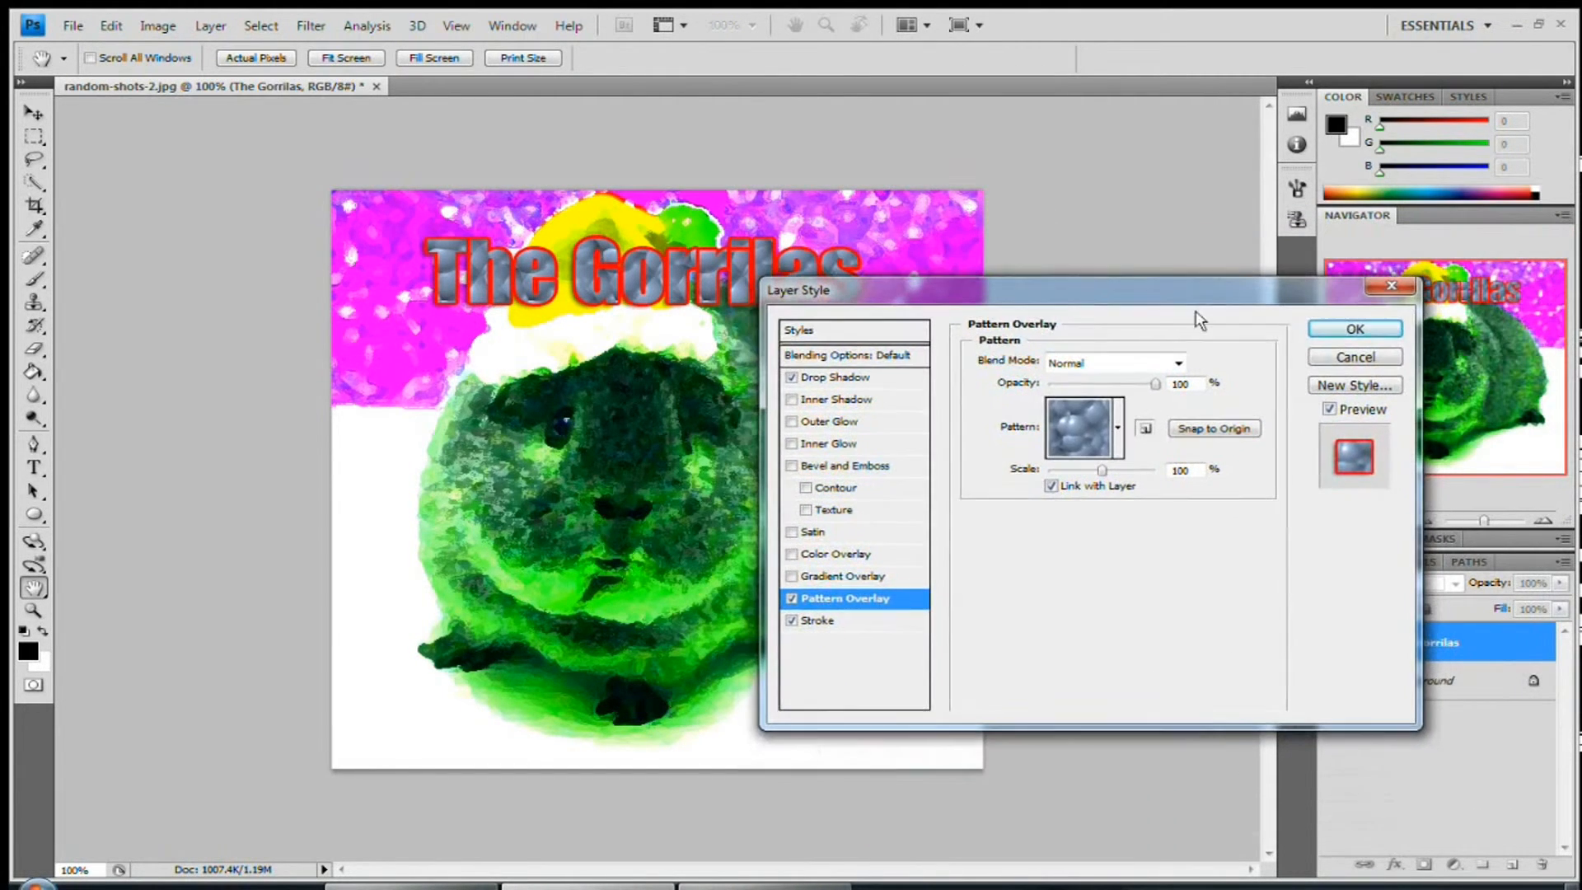
pyautogui.click(1358, 334)
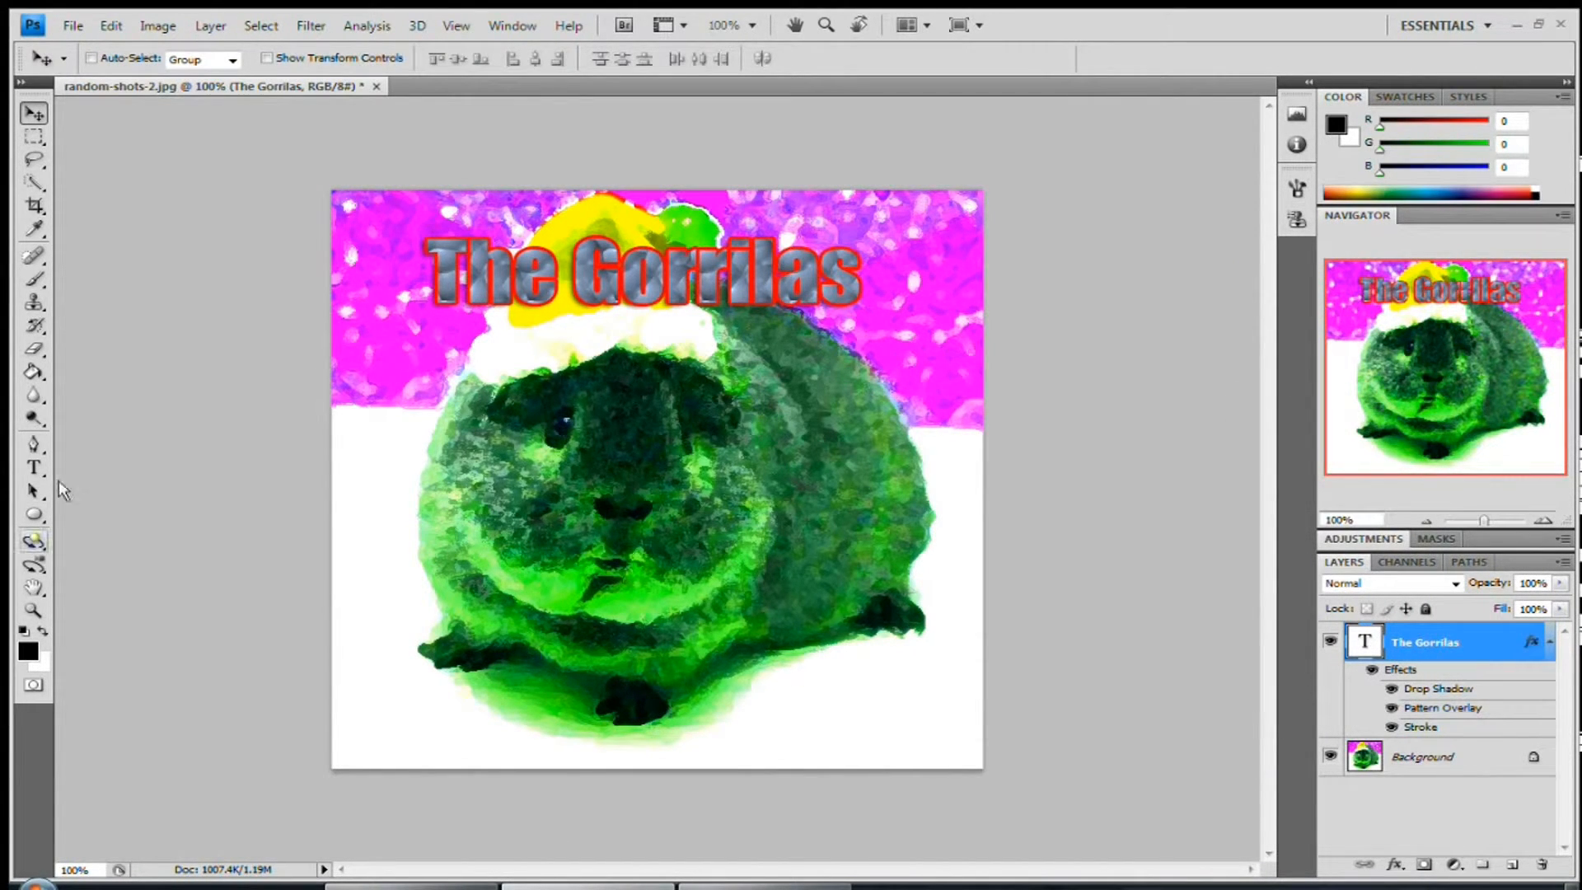
# Add the text "Hamster Dance" in black 60 pt Impact across the guinea pig's lower body, starting beside its front paw.
pyautogui.click(35, 469)
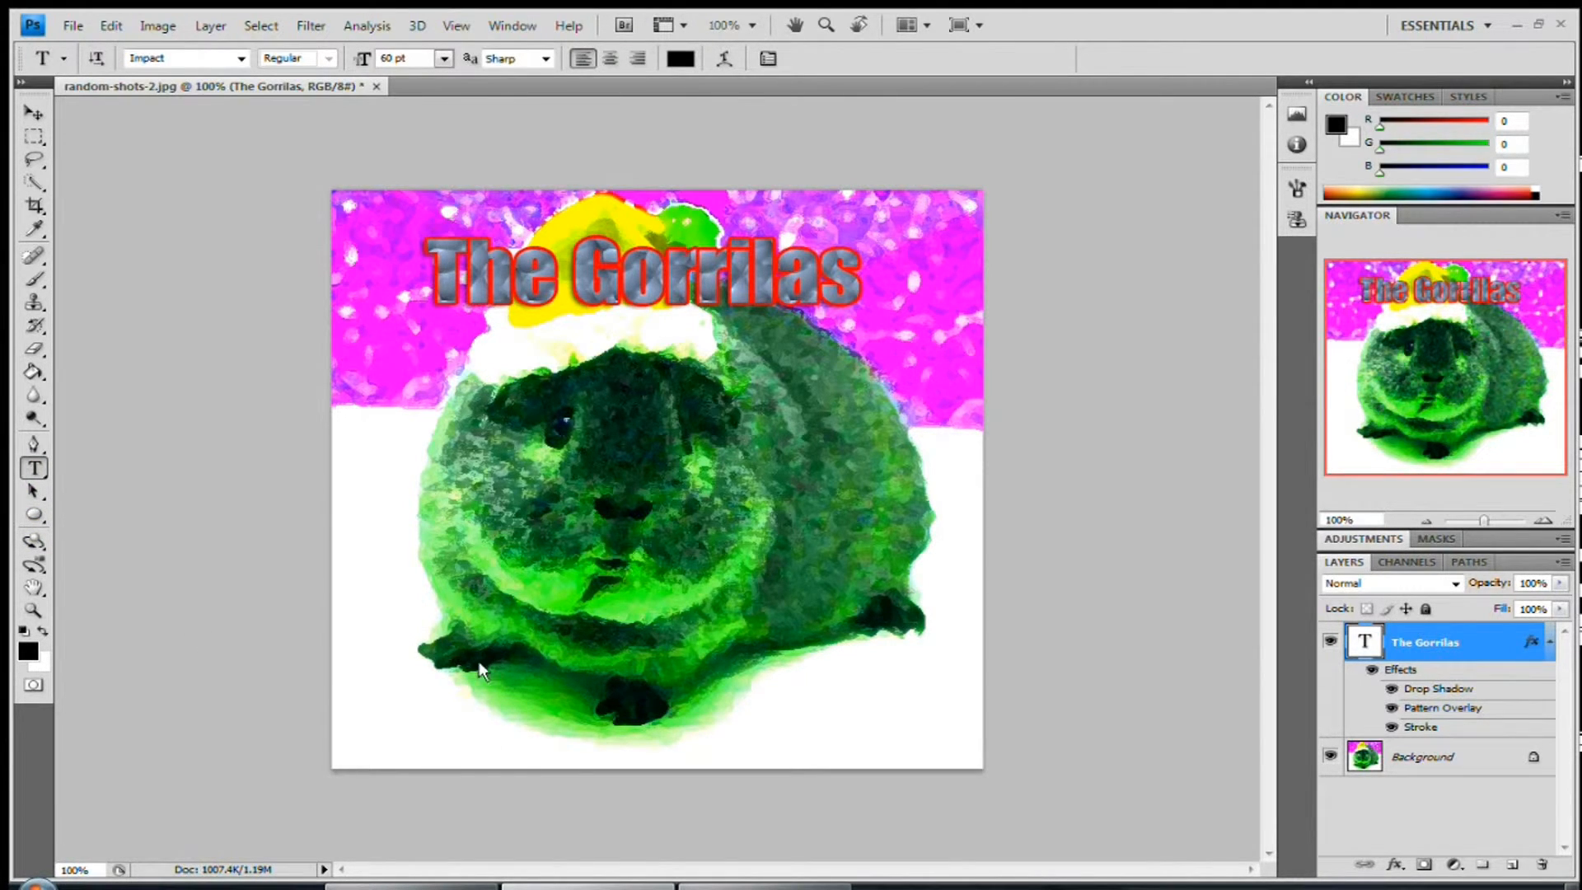
pyautogui.click(399, 650)
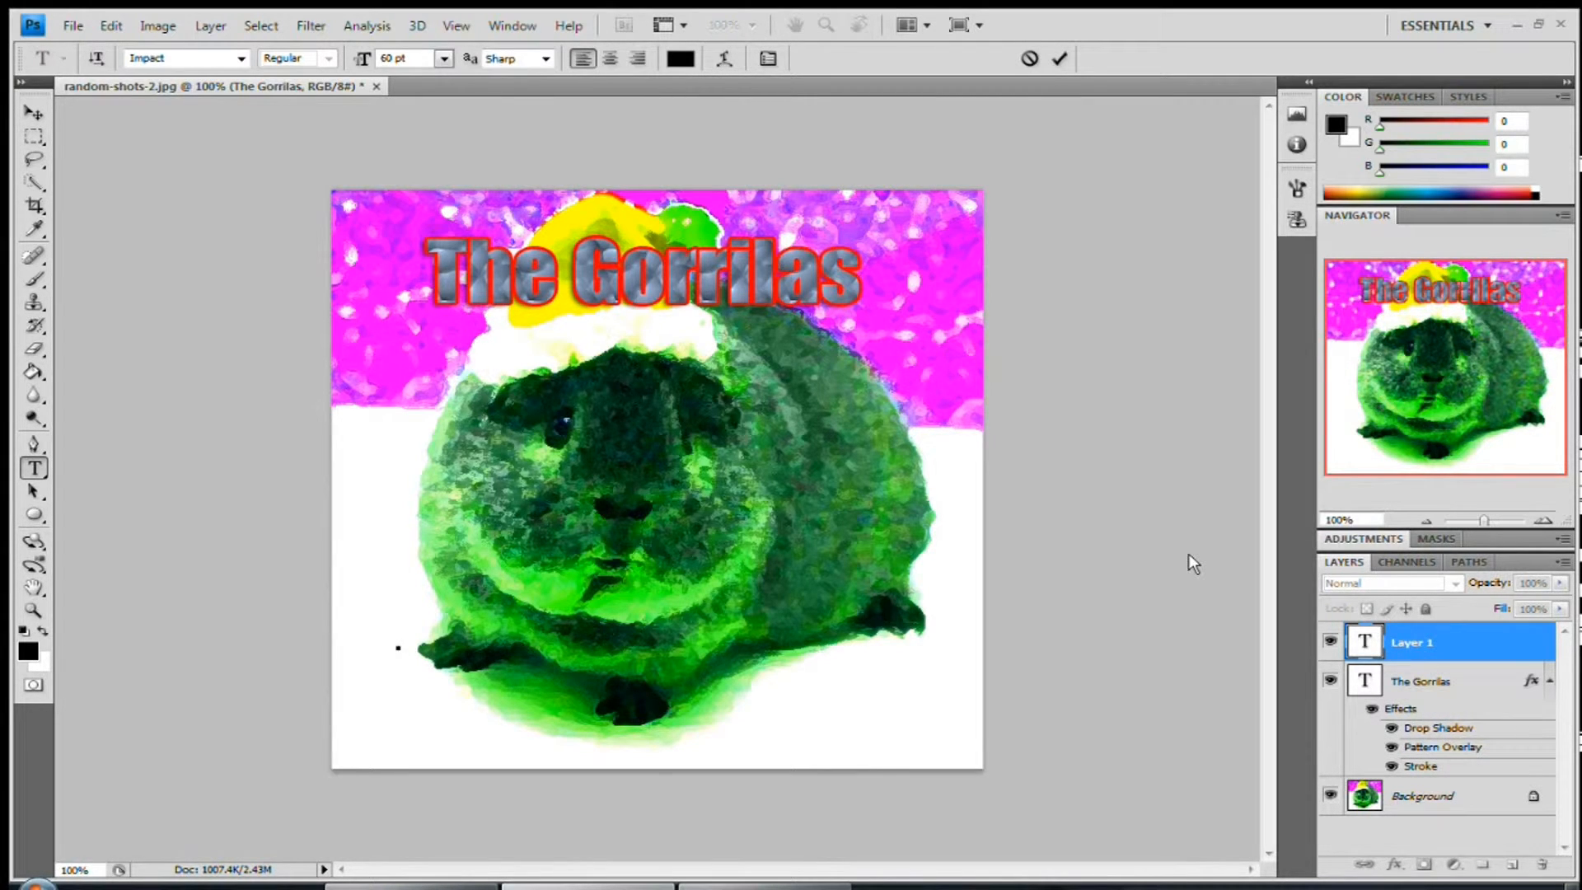
pyautogui.write('Hams')
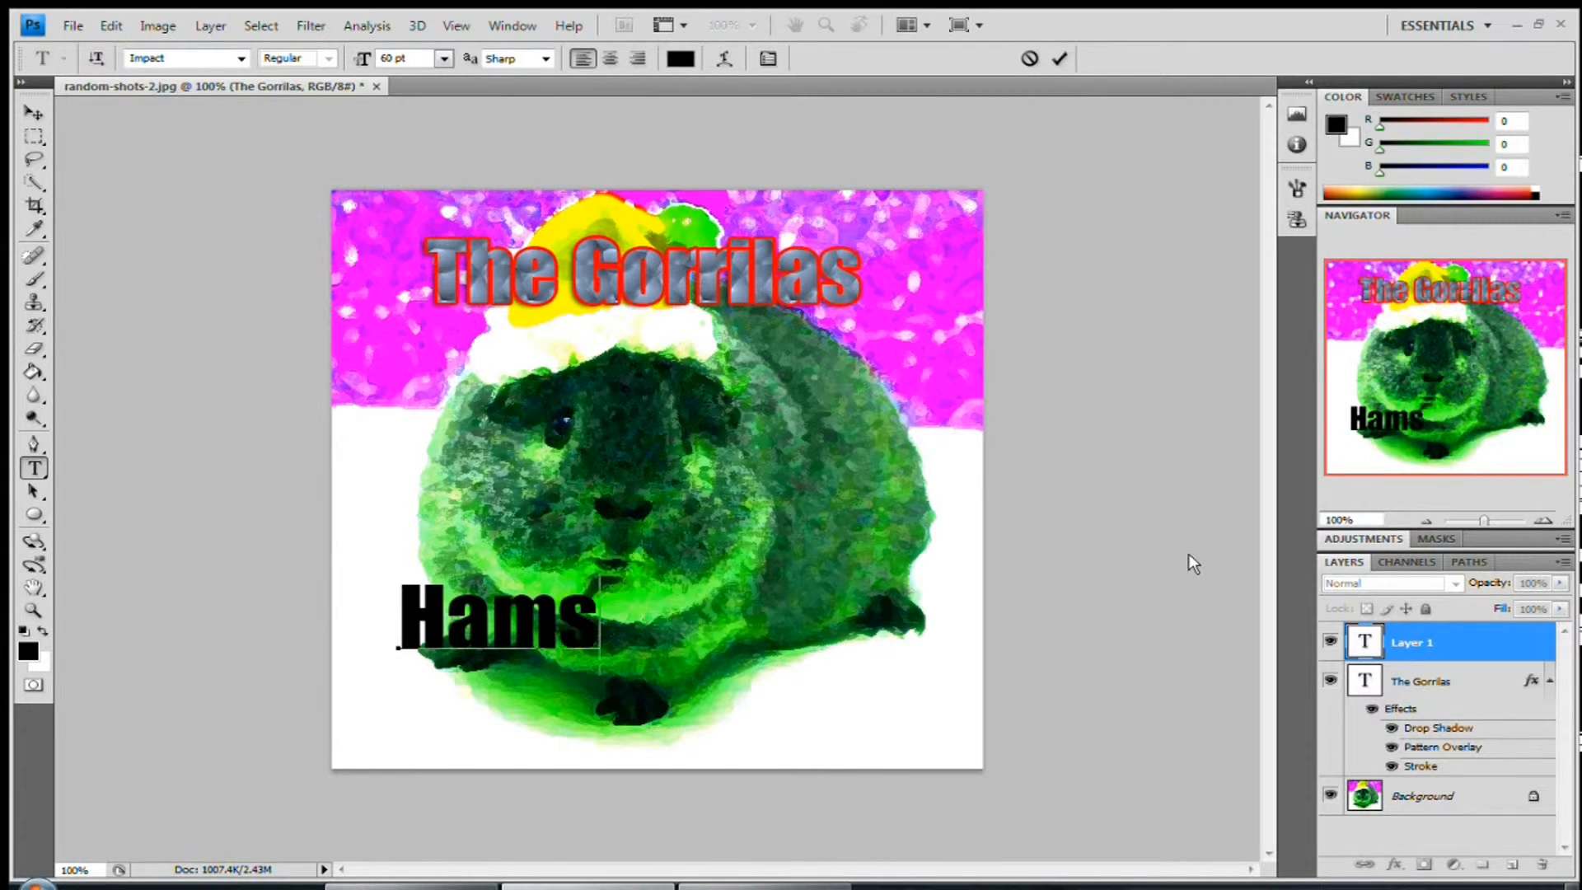
pyautogui.write('ter')
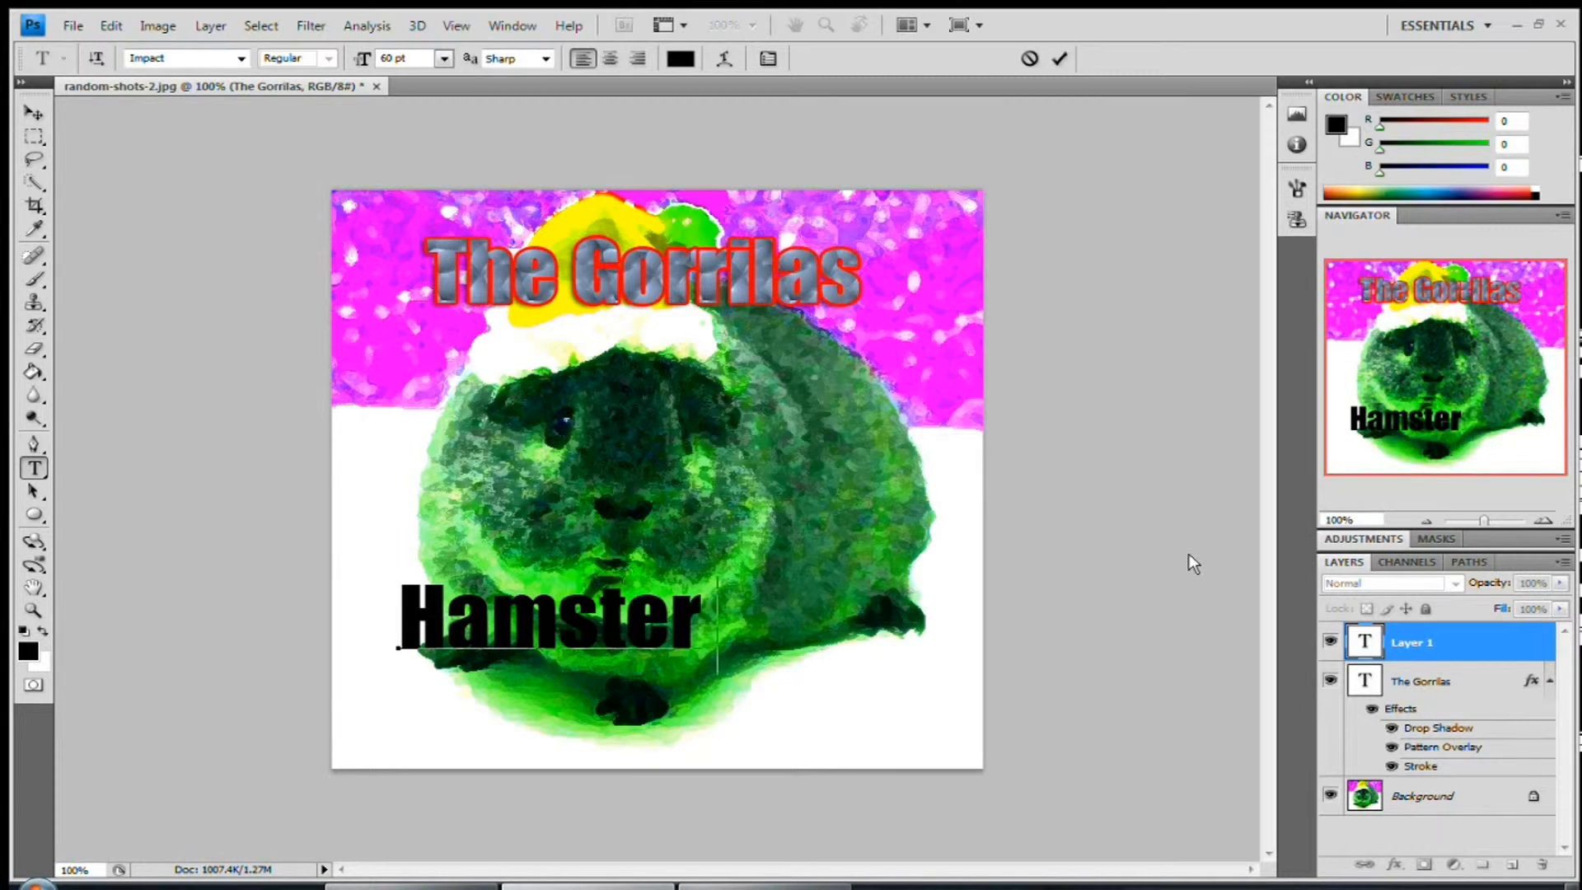
pyautogui.write('Dance')
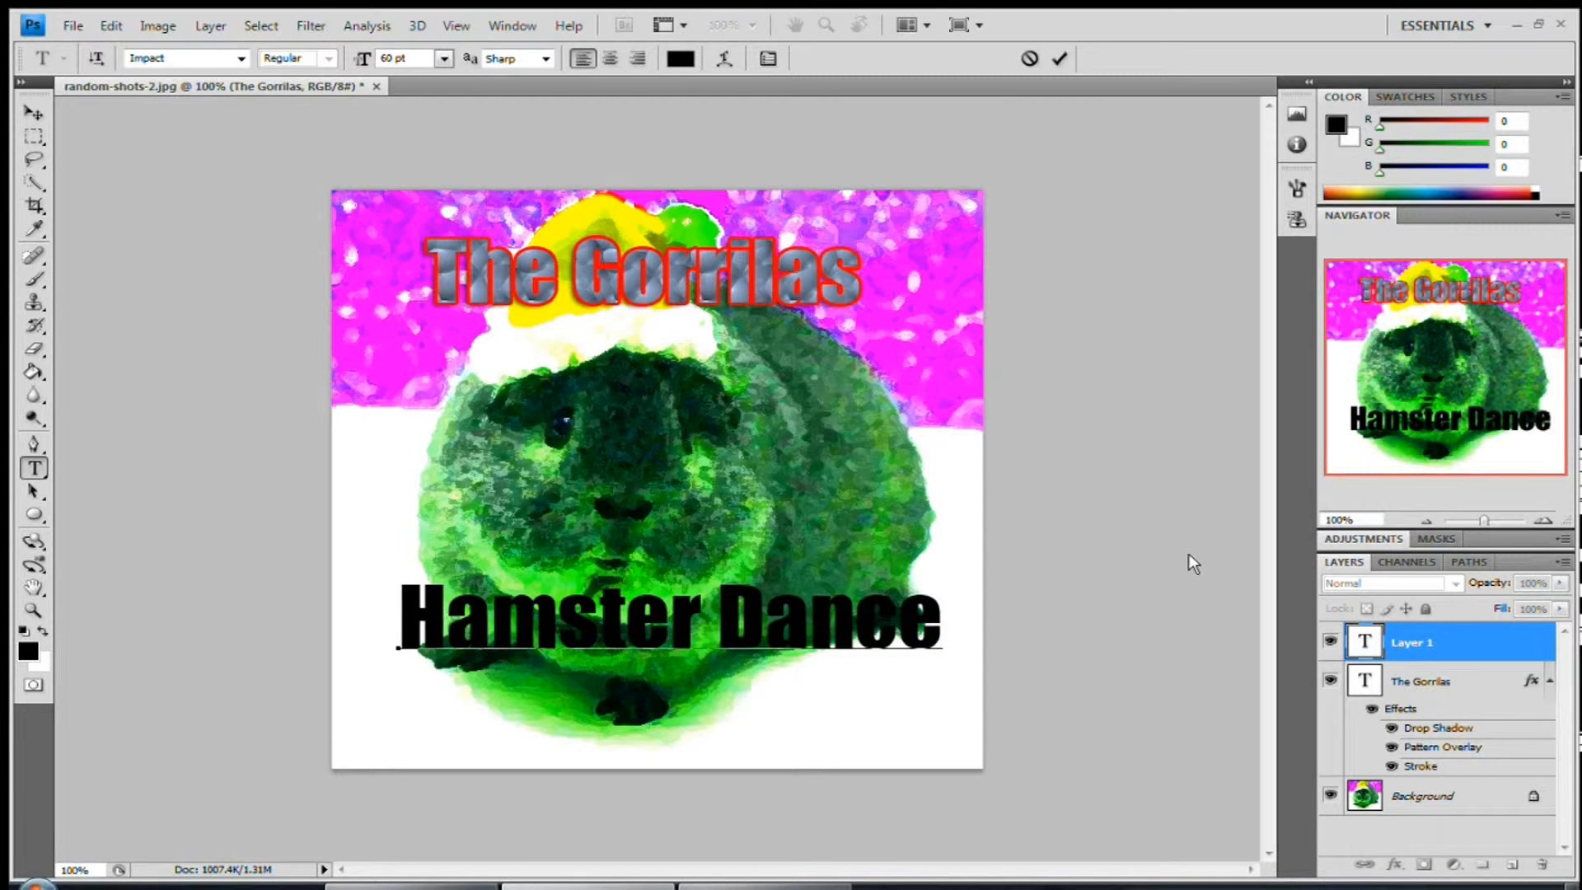
# Set the "Hamster Dance" text in Courier and shift it left toward the image edge.
pyautogui.moveTo(950, 634); pyautogui.dragTo(398, 635)
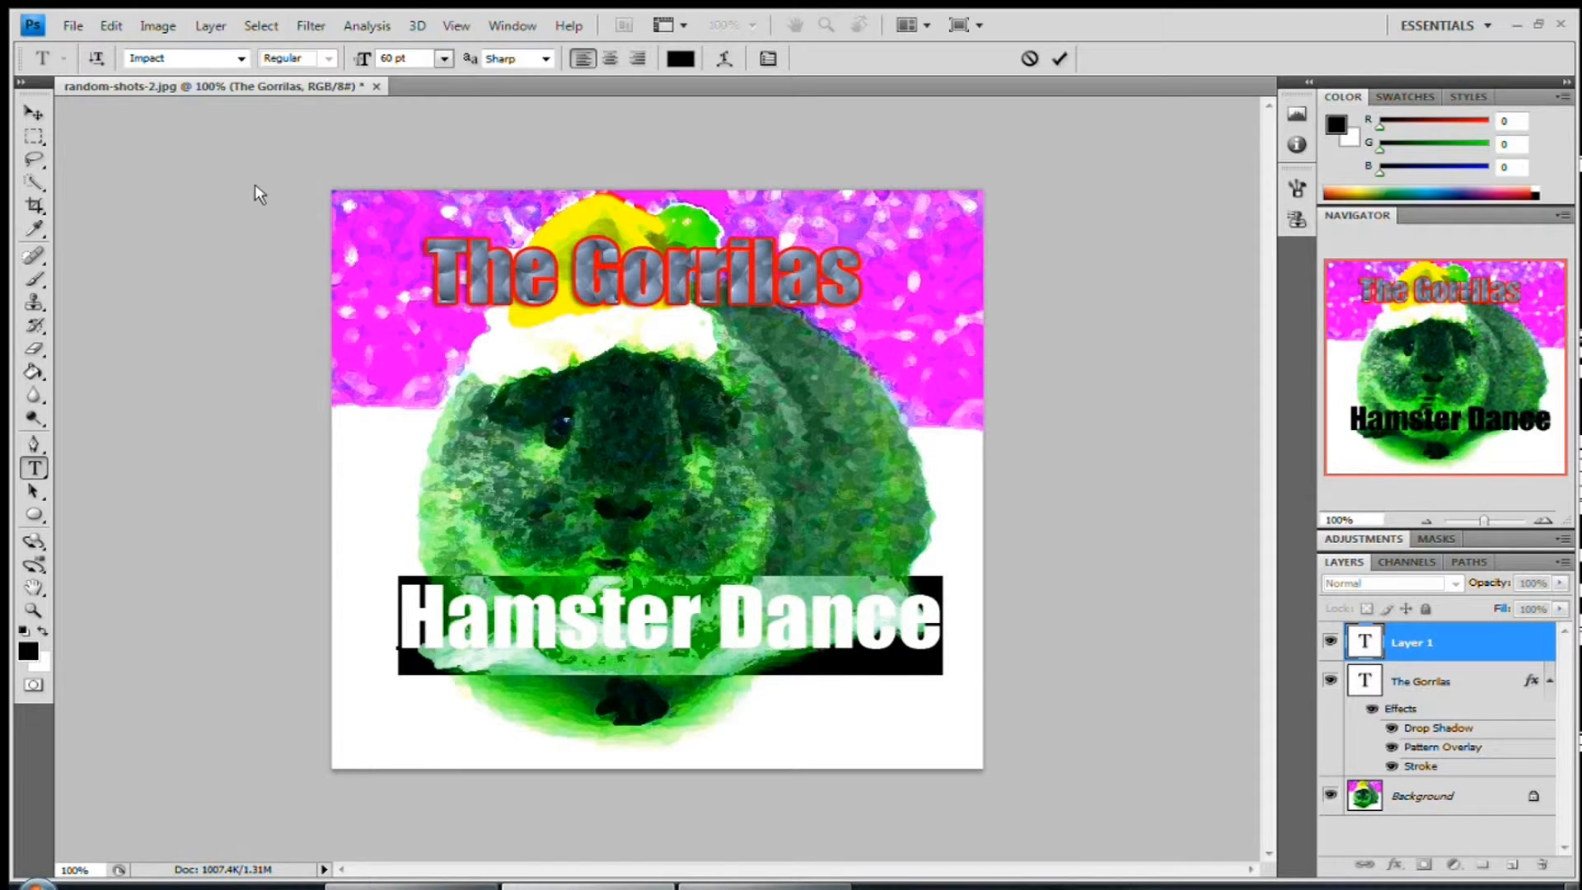
pyautogui.click(241, 59)
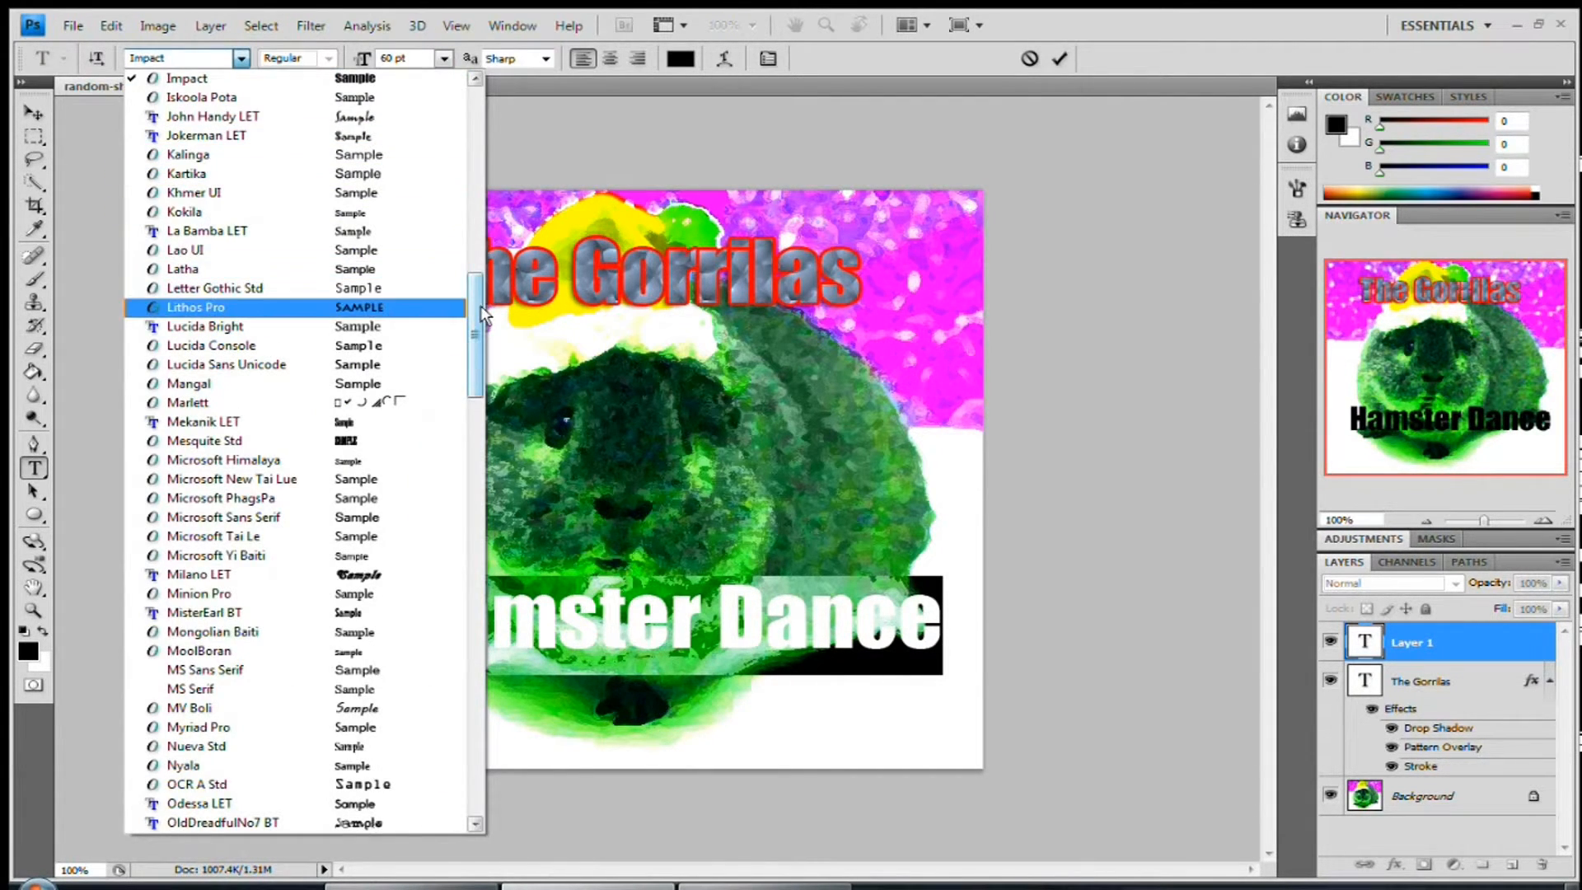
pyautogui.moveTo(476, 319); pyautogui.dragTo(479, 439)
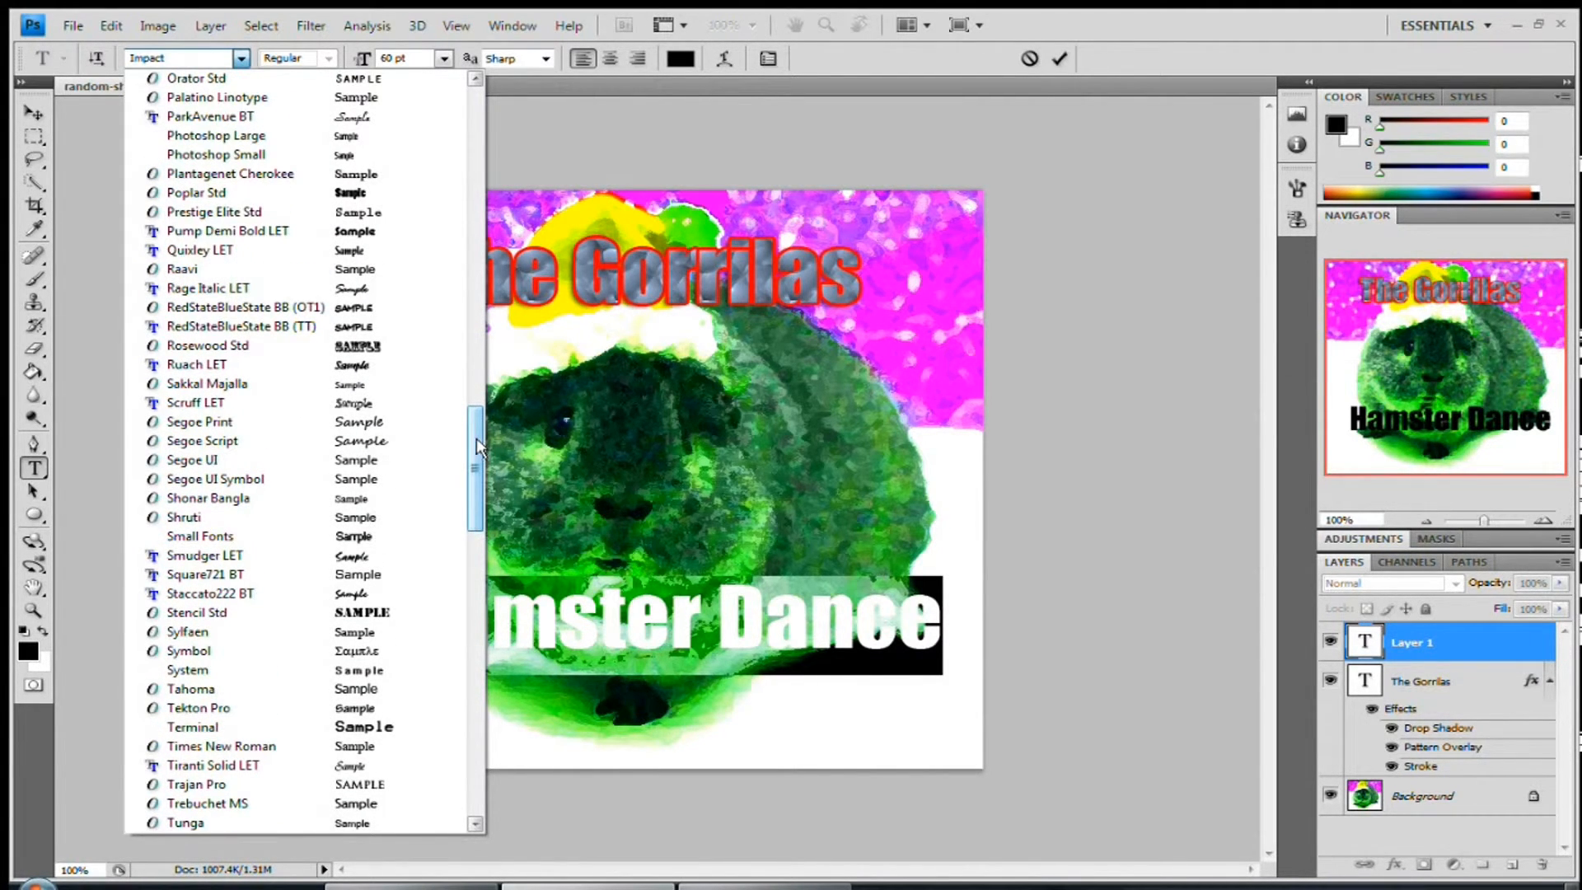
pyautogui.moveTo(479, 442); pyautogui.dragTo(474, 197)
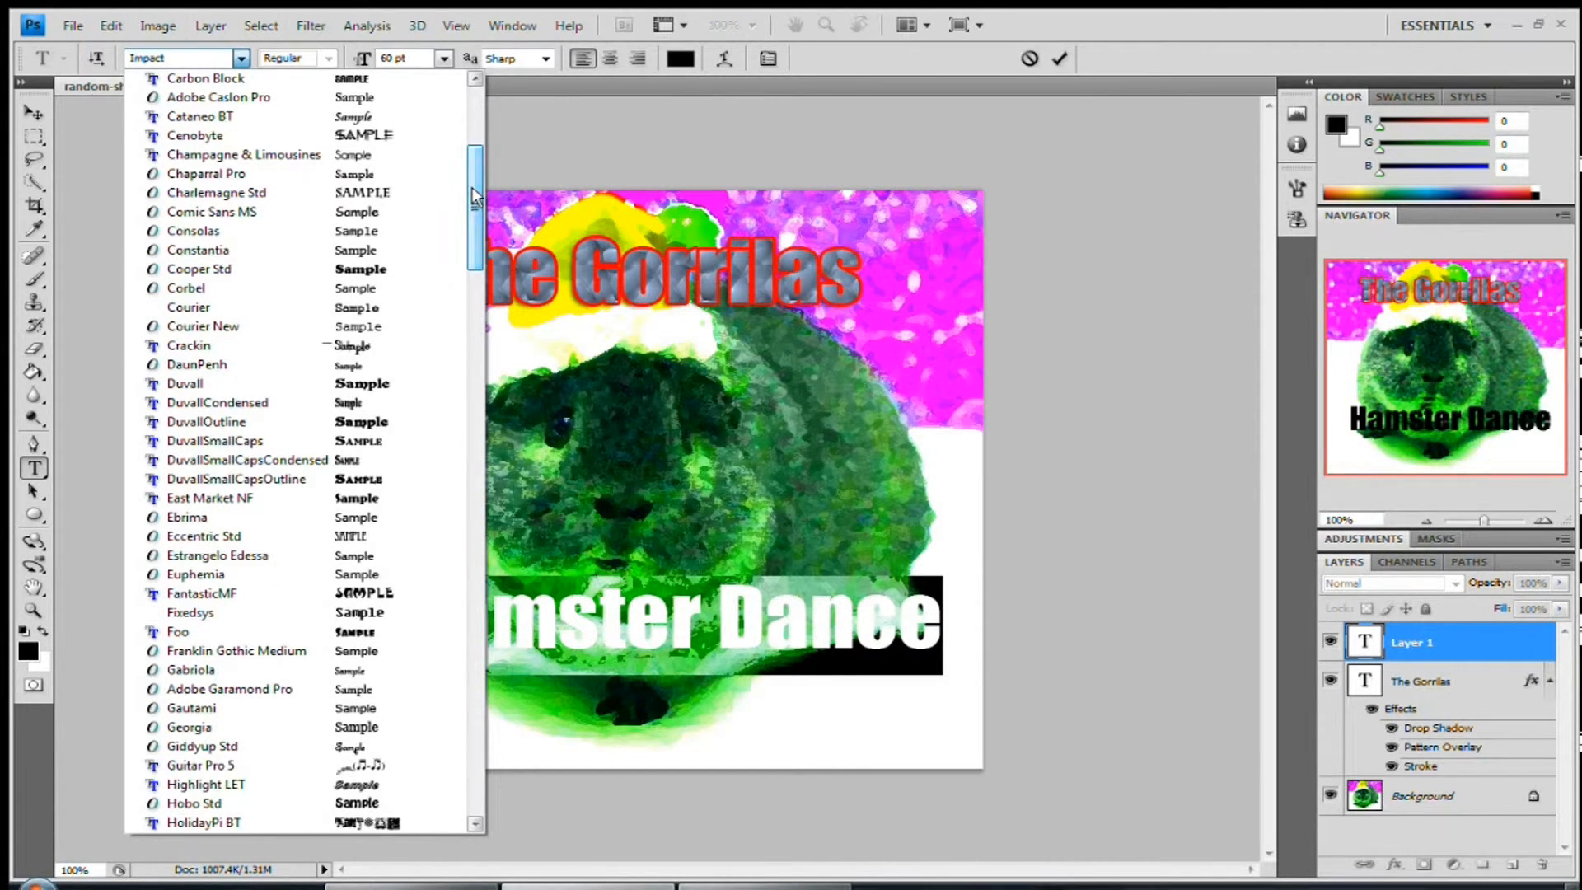
pyautogui.click(308, 306)
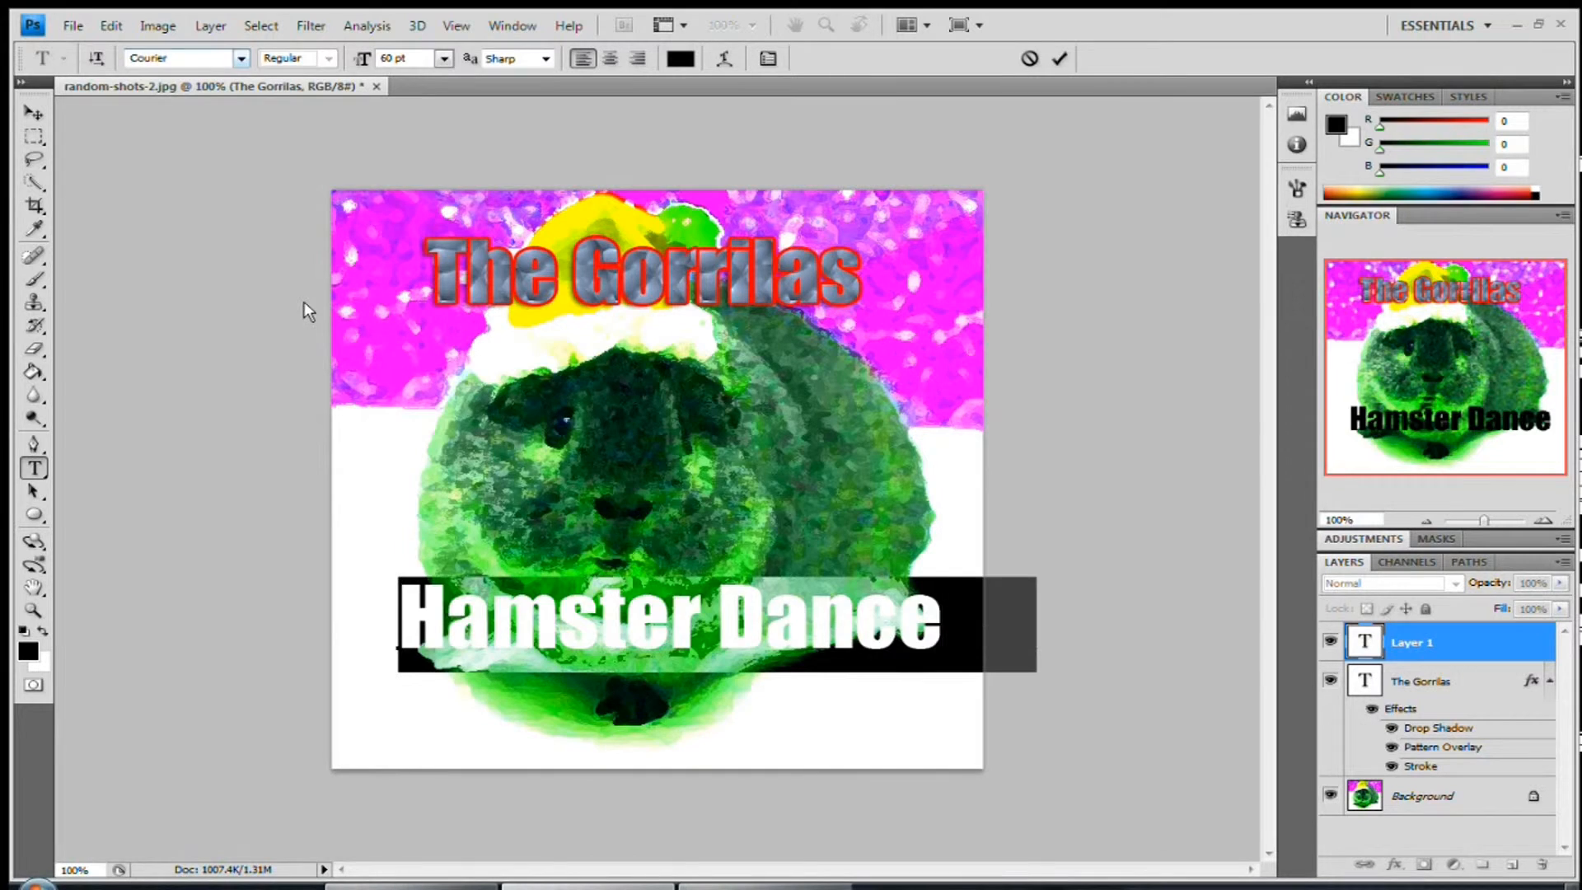
pyautogui.click(33, 113)
pyautogui.moveTo(661, 631); pyautogui.dragTo(624, 628)
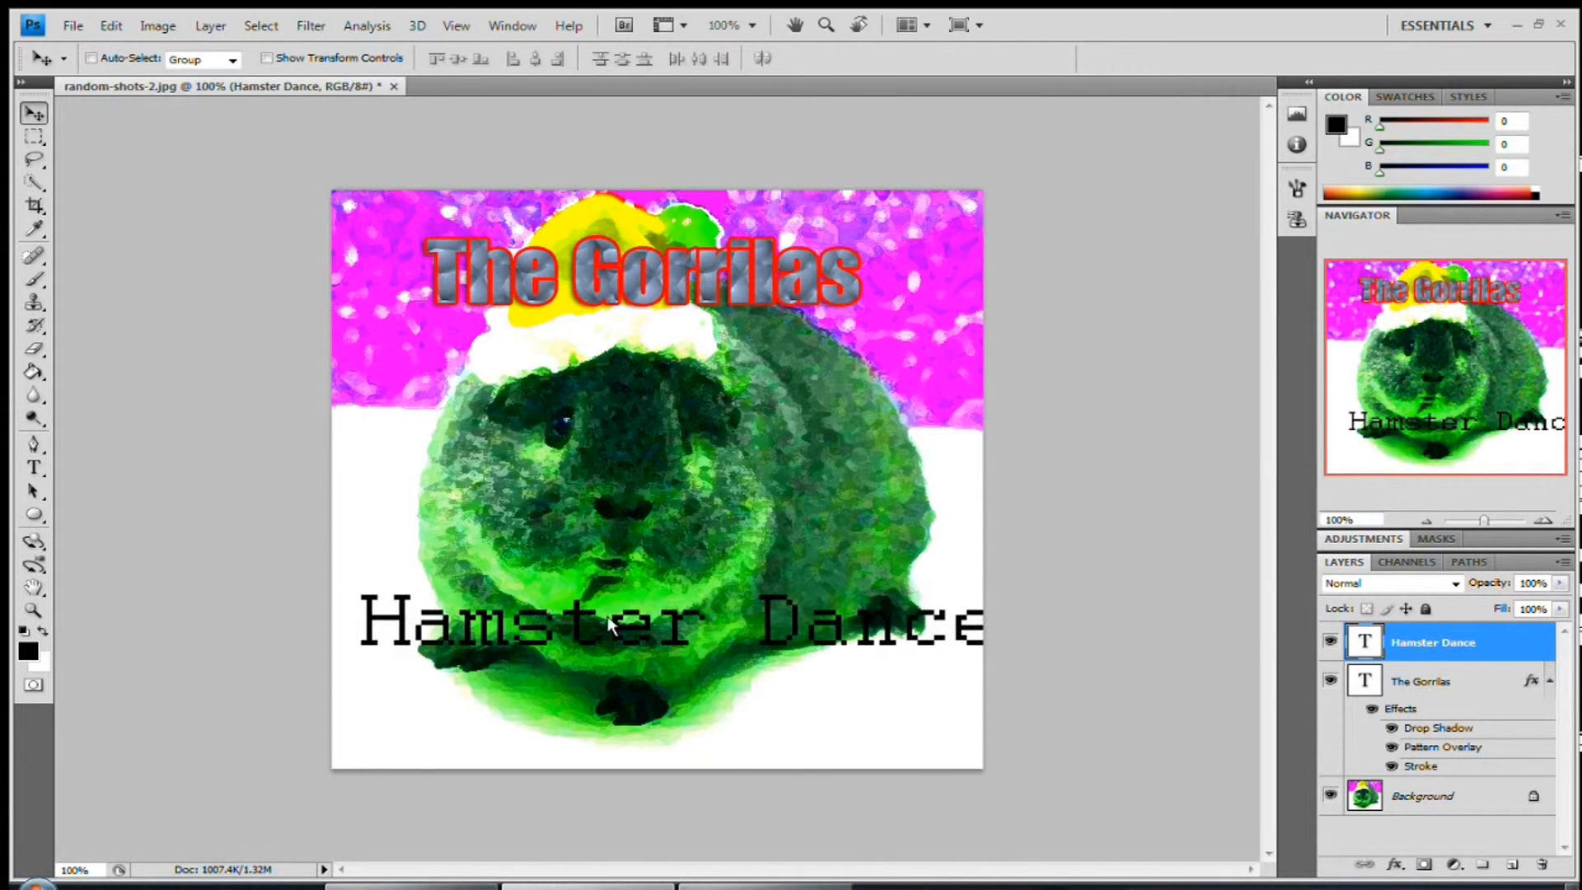
# Reduce the "Hamster Dance" text to 48 pt so it fits within the image.
pyautogui.click(34, 136)
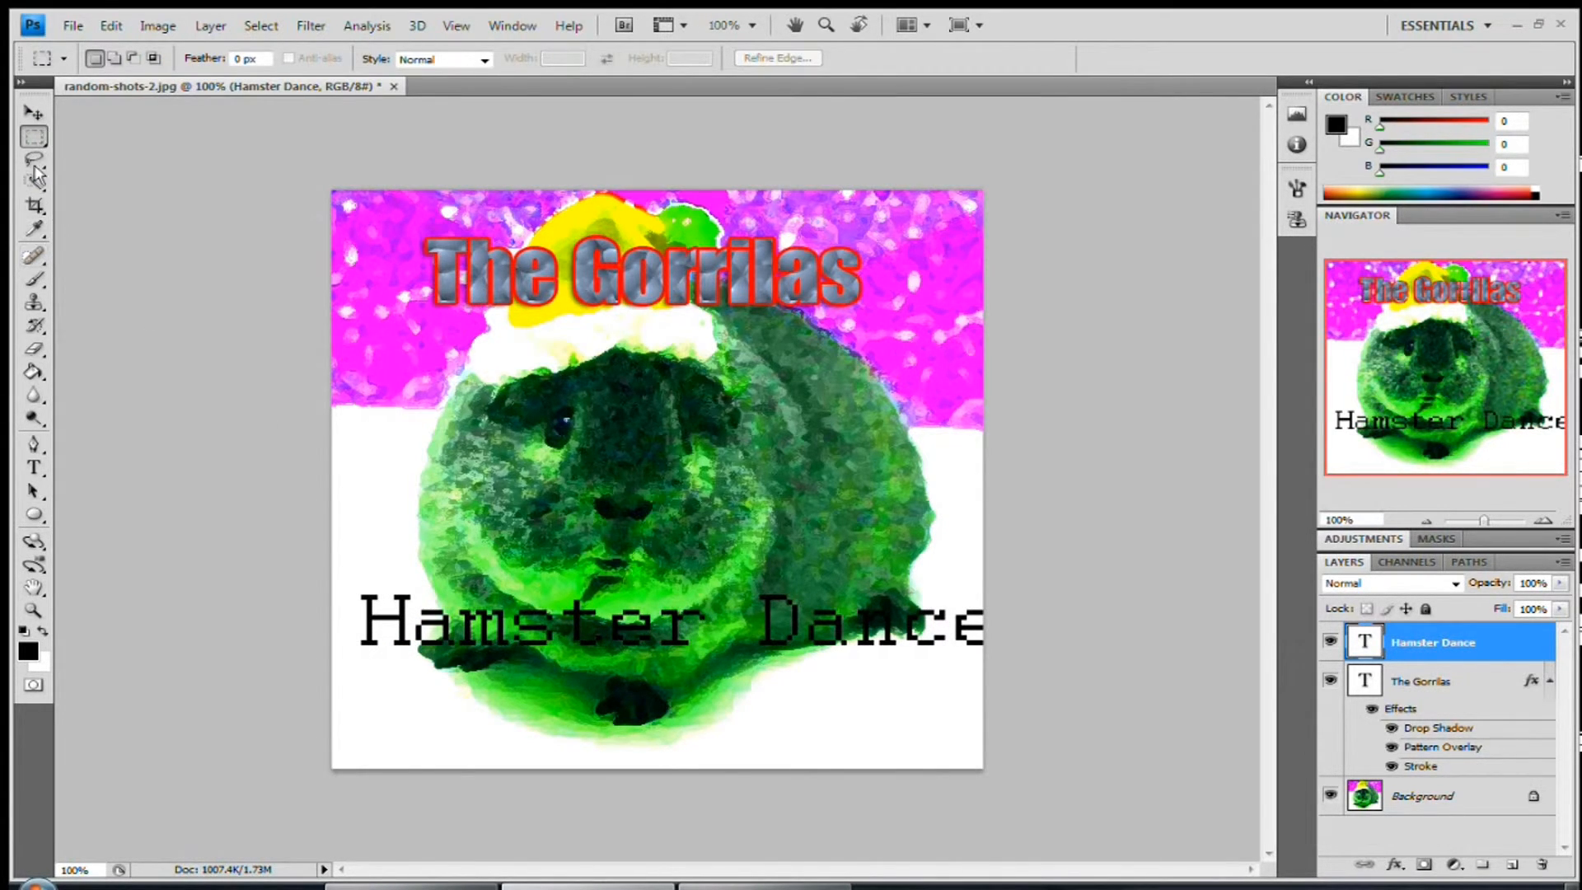
pyautogui.click(33, 468)
pyautogui.moveTo(377, 638); pyautogui.dragTo(1105, 635)
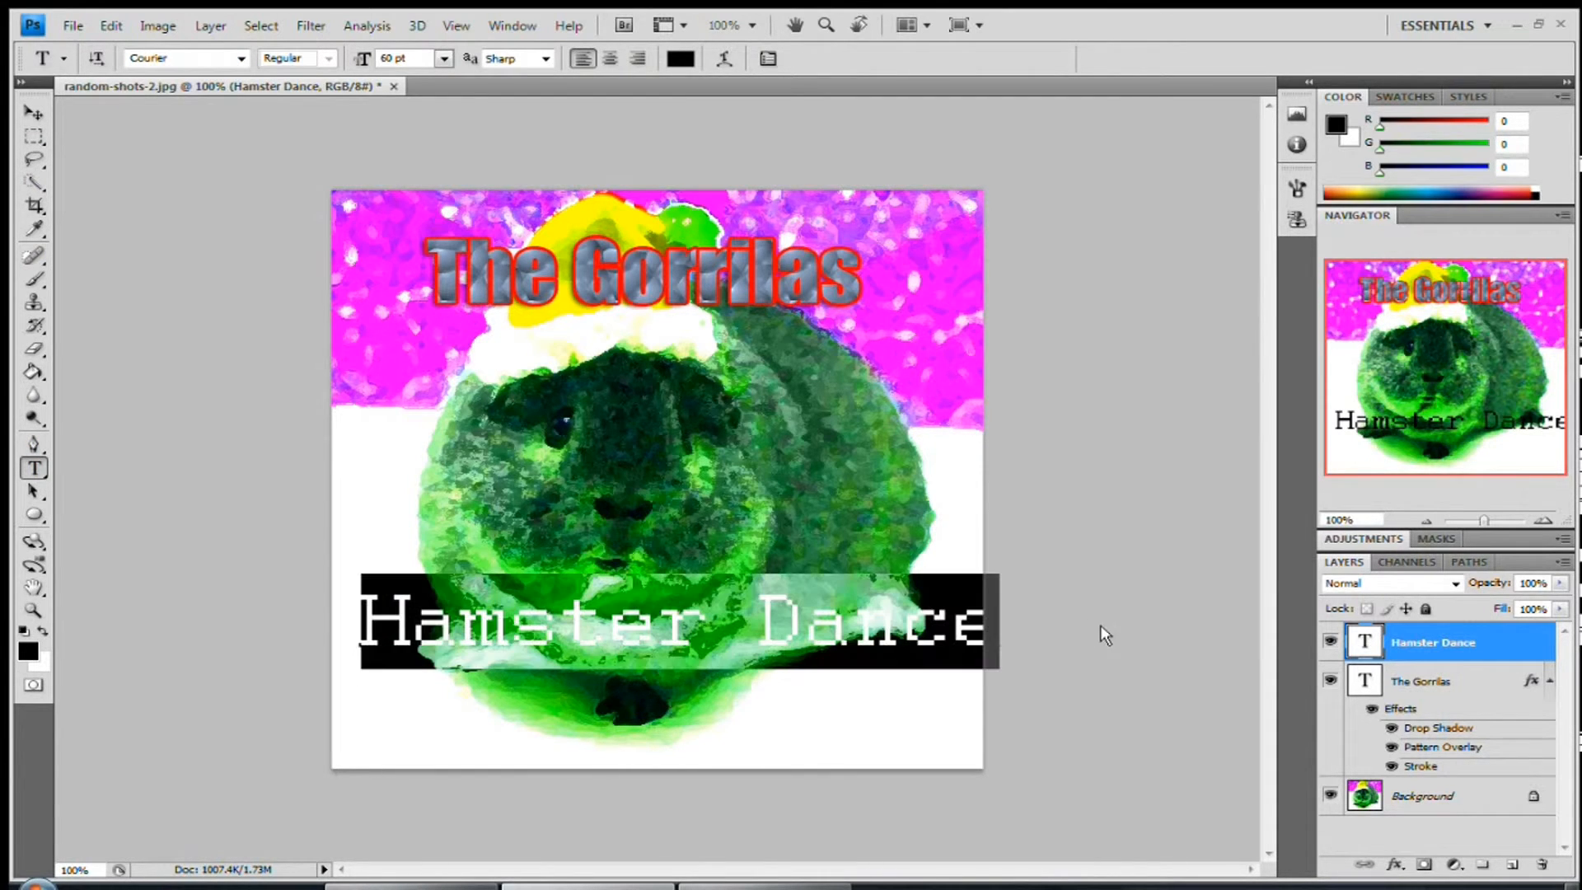
pyautogui.click(444, 58)
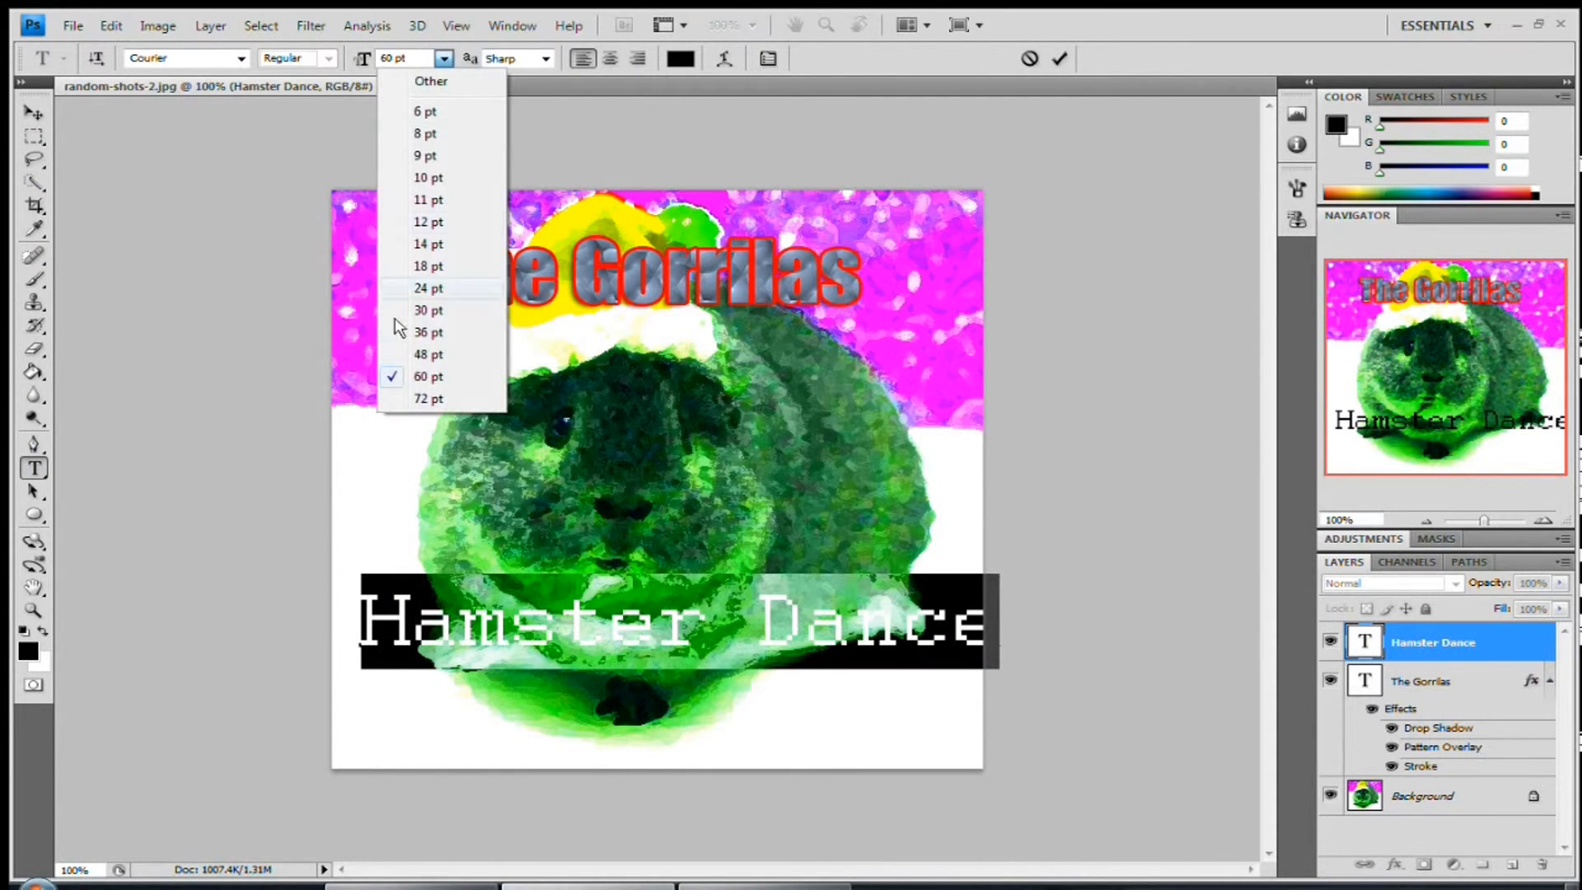
pyautogui.click(421, 359)
pyautogui.click(34, 113)
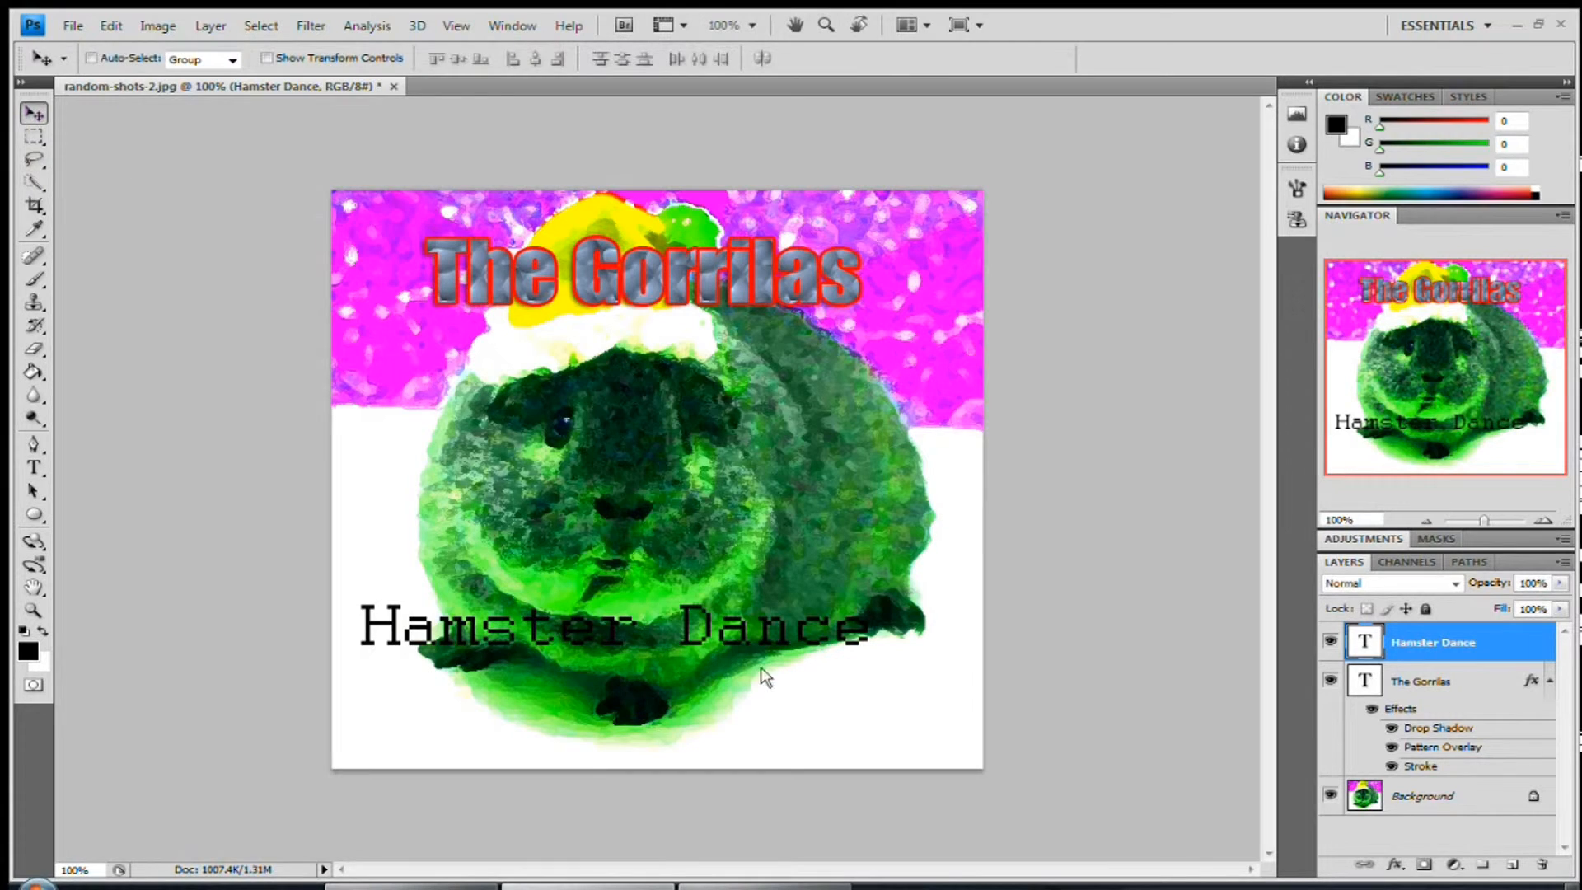
# Give the "Hamster Dance" text a yellow-green (d2ff00) outside stroke and a Drop Shadow.
pyautogui.doubleClick(1504, 634)
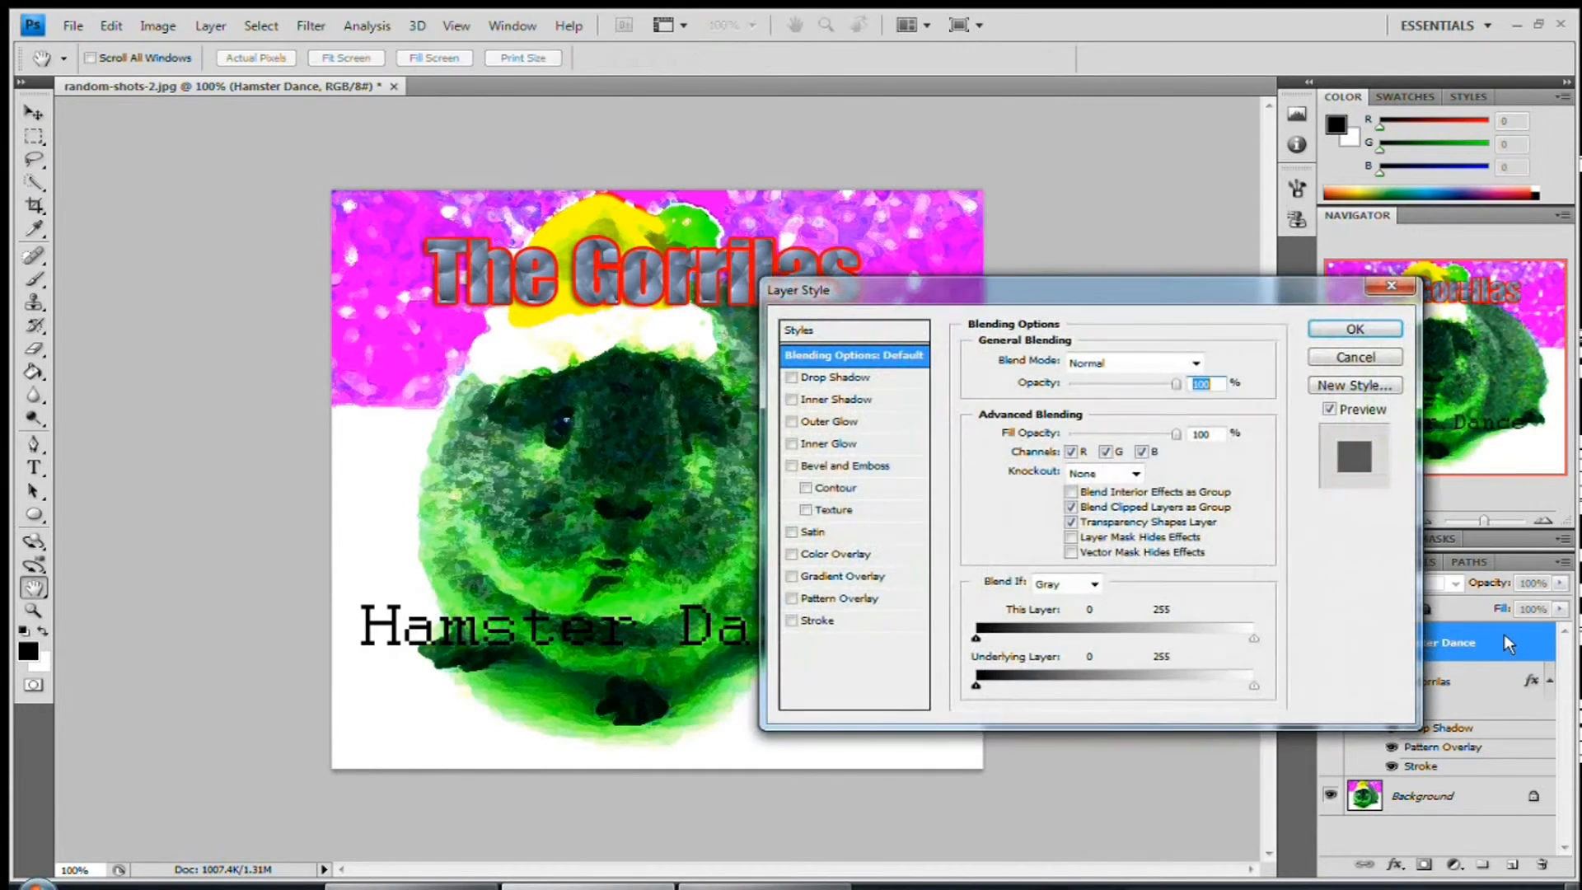
pyautogui.click(801, 624)
pyautogui.click(1027, 495)
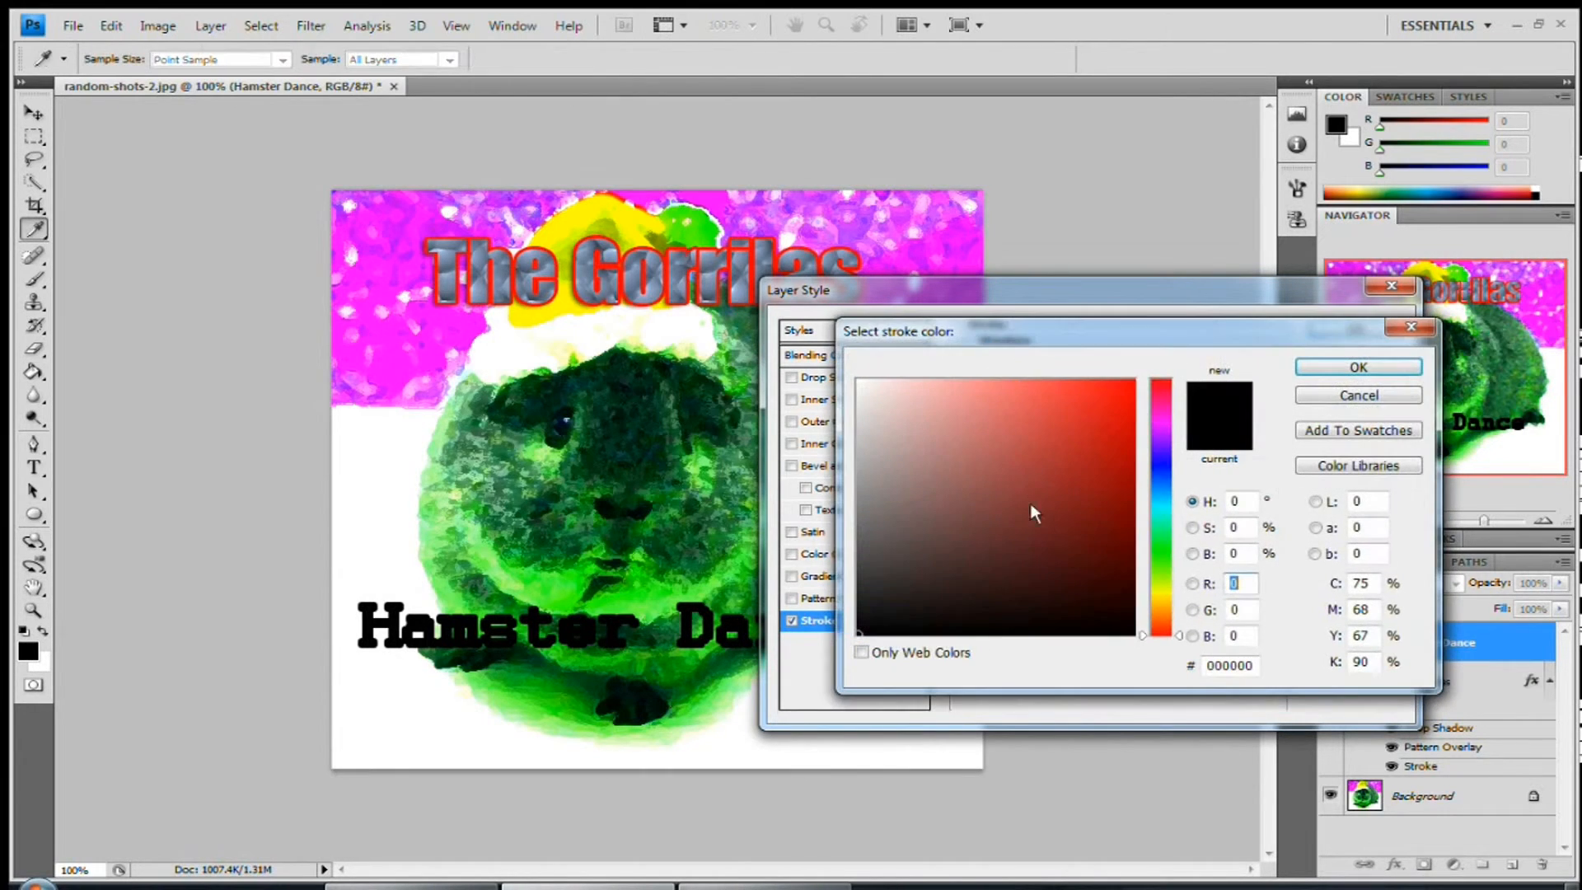
pyautogui.click(1161, 572)
pyautogui.moveTo(1075, 560)
pyautogui.mouseDown()
pyautogui.moveTo(1133, 386)
pyautogui.moveTo(1246, 389)
pyautogui.mouseUp()
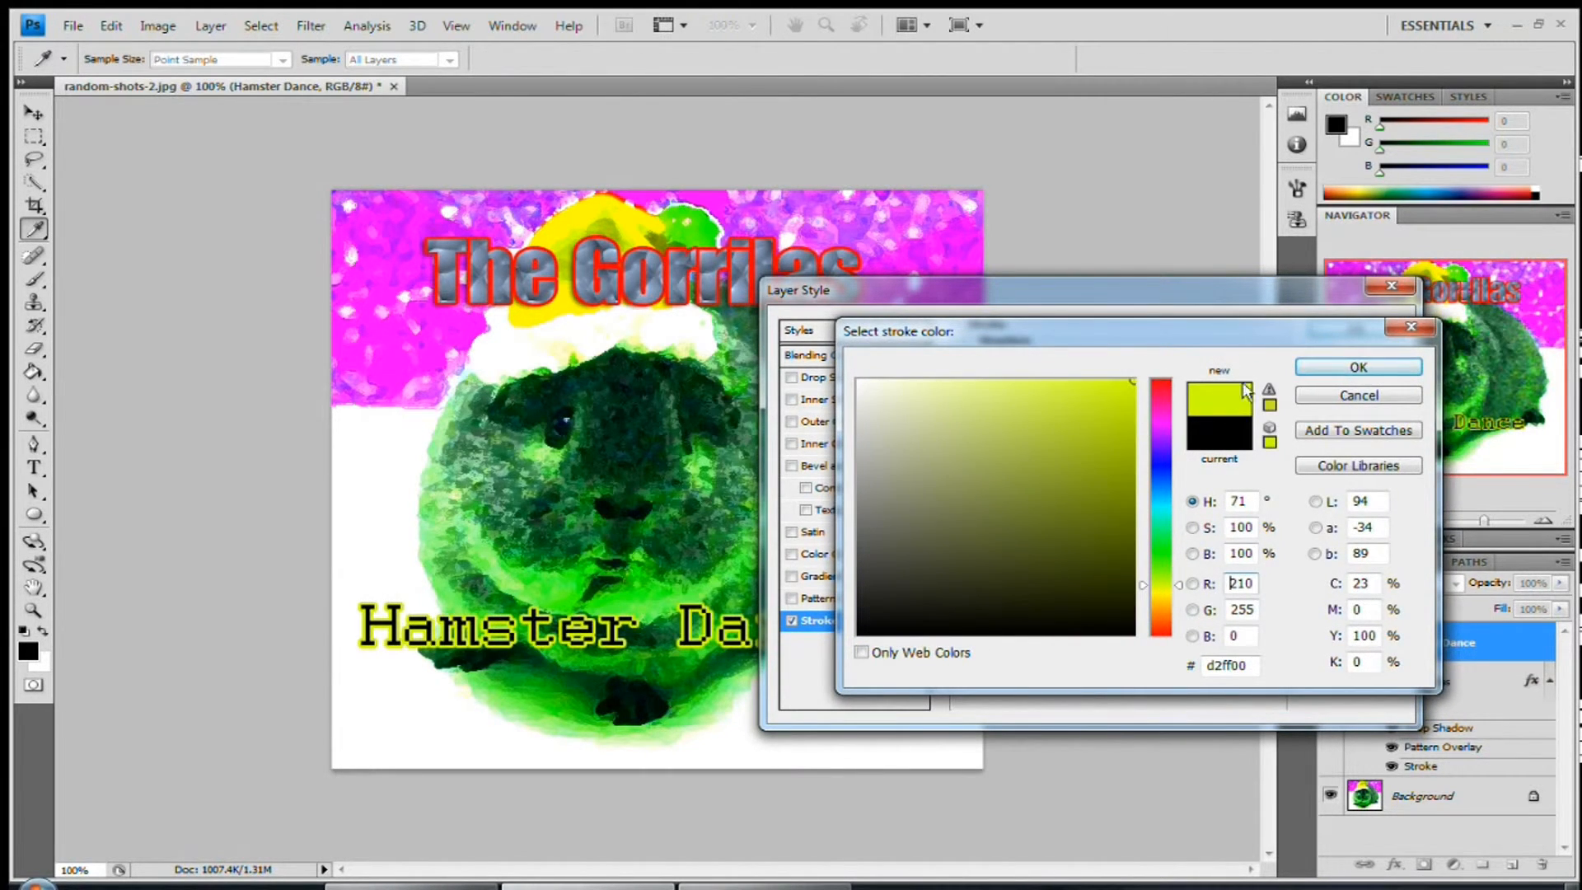
pyautogui.click(1359, 366)
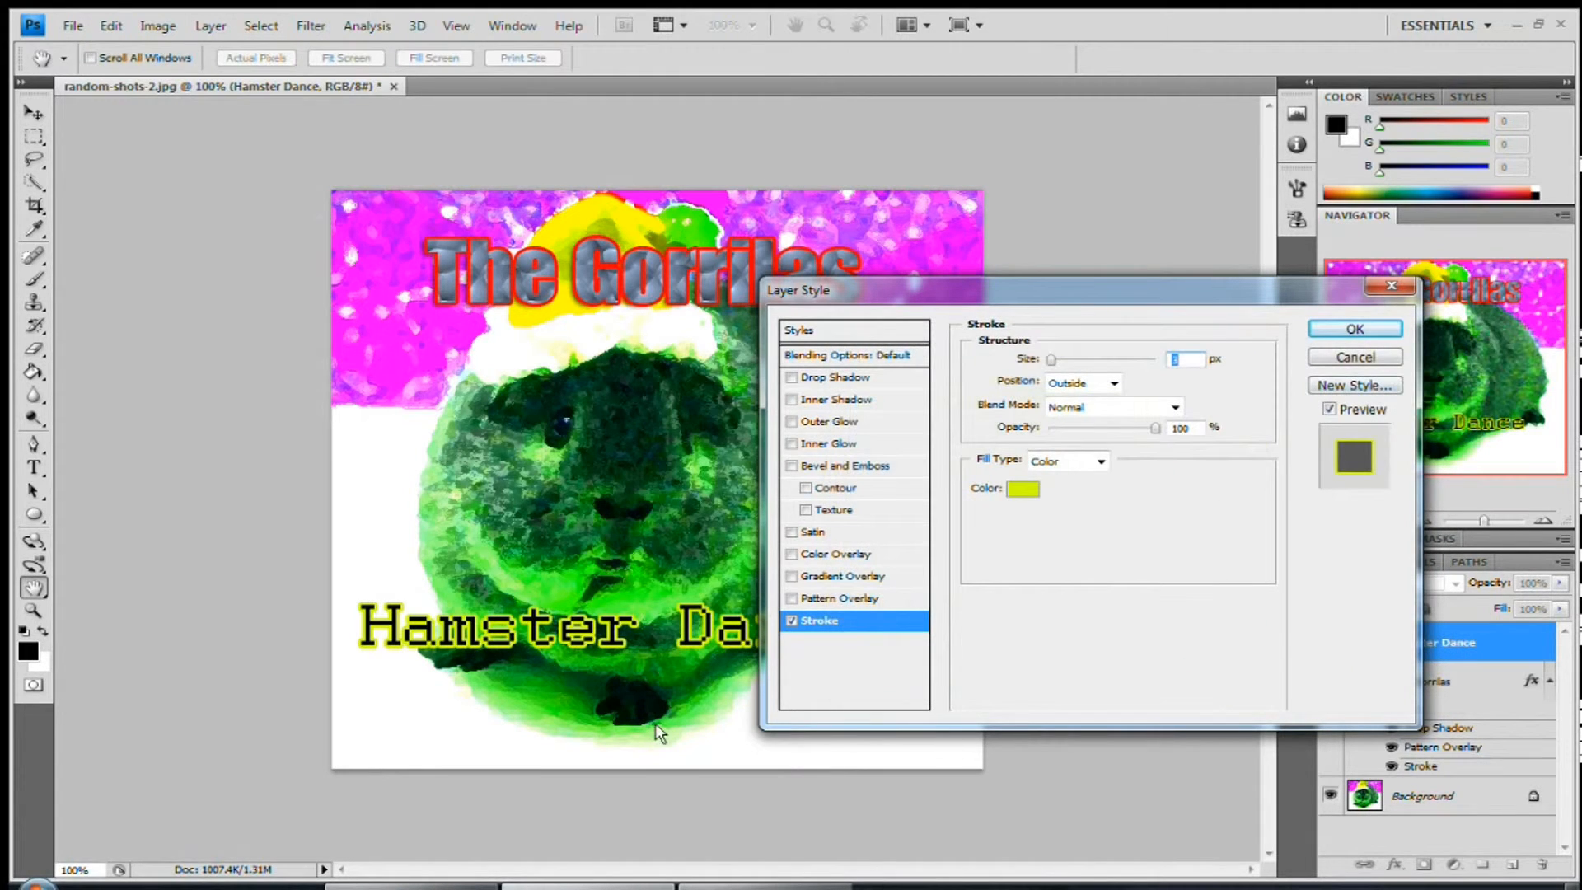
pyautogui.click(793, 378)
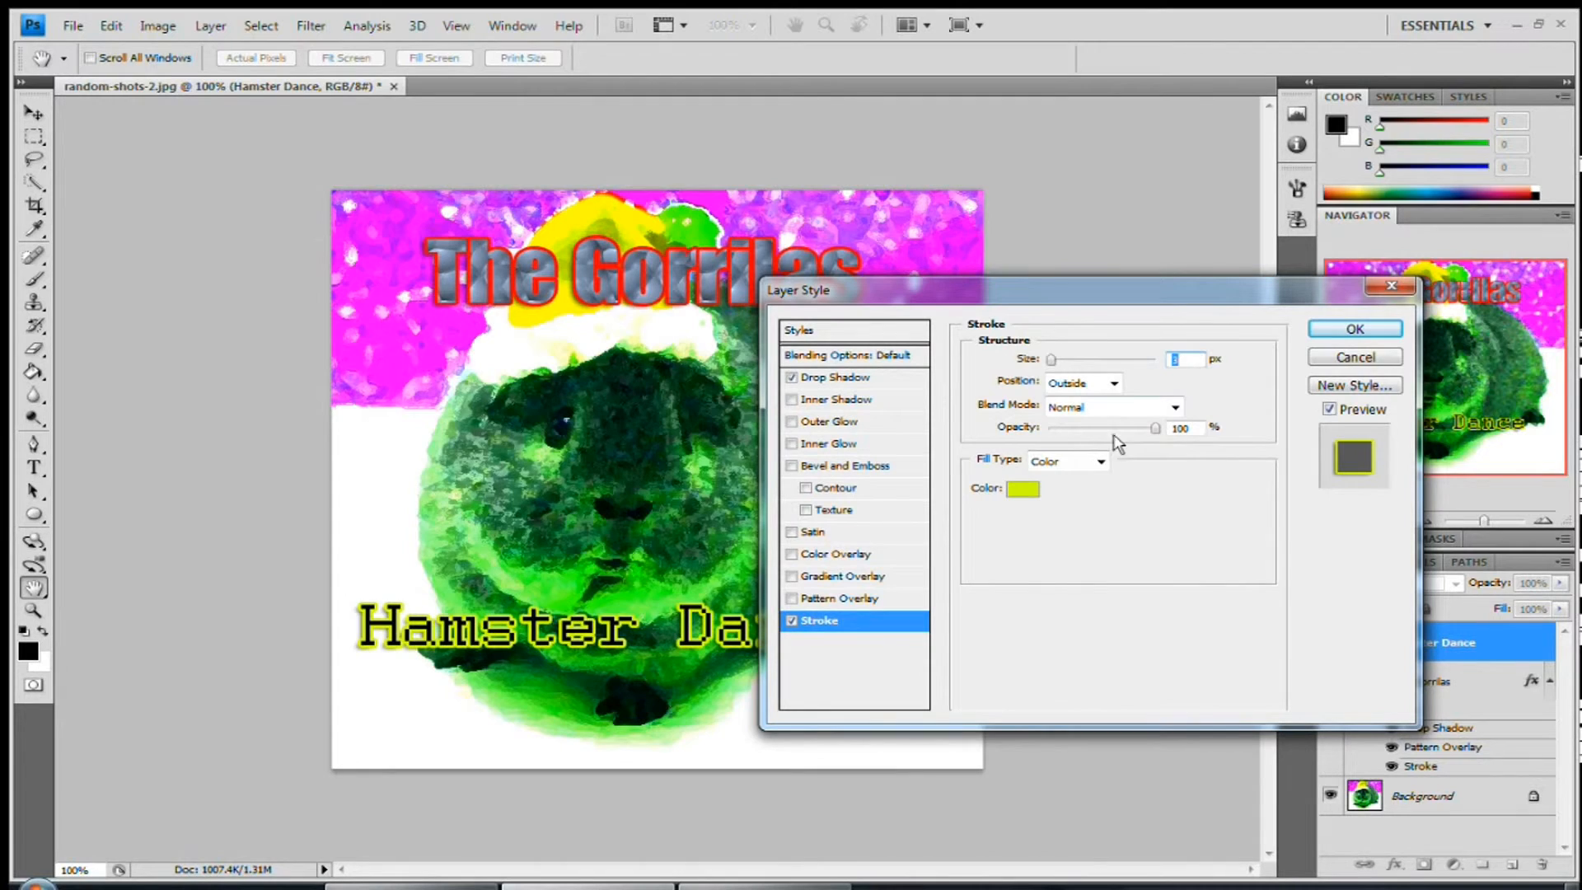
pyautogui.click(1356, 330)
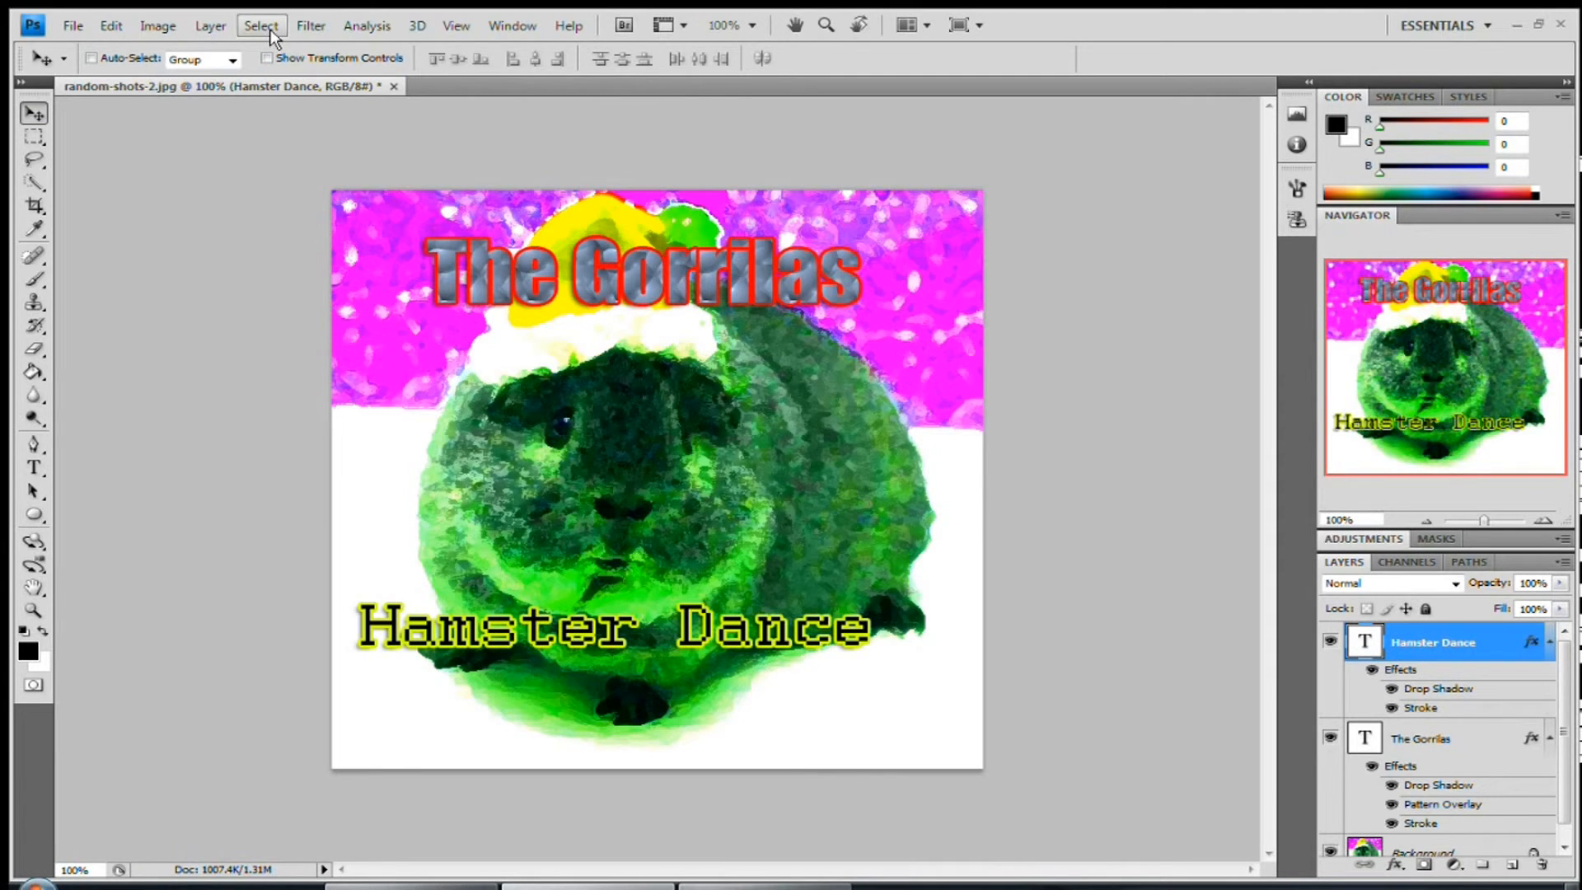
# Apply a 50-300mm Zoom Lens Flare at 161% brightness to the Background layer, centred over the upper right of the guinea pig's back.
pyautogui.hotkey('alt', ',')
pyautogui.click(310, 26)
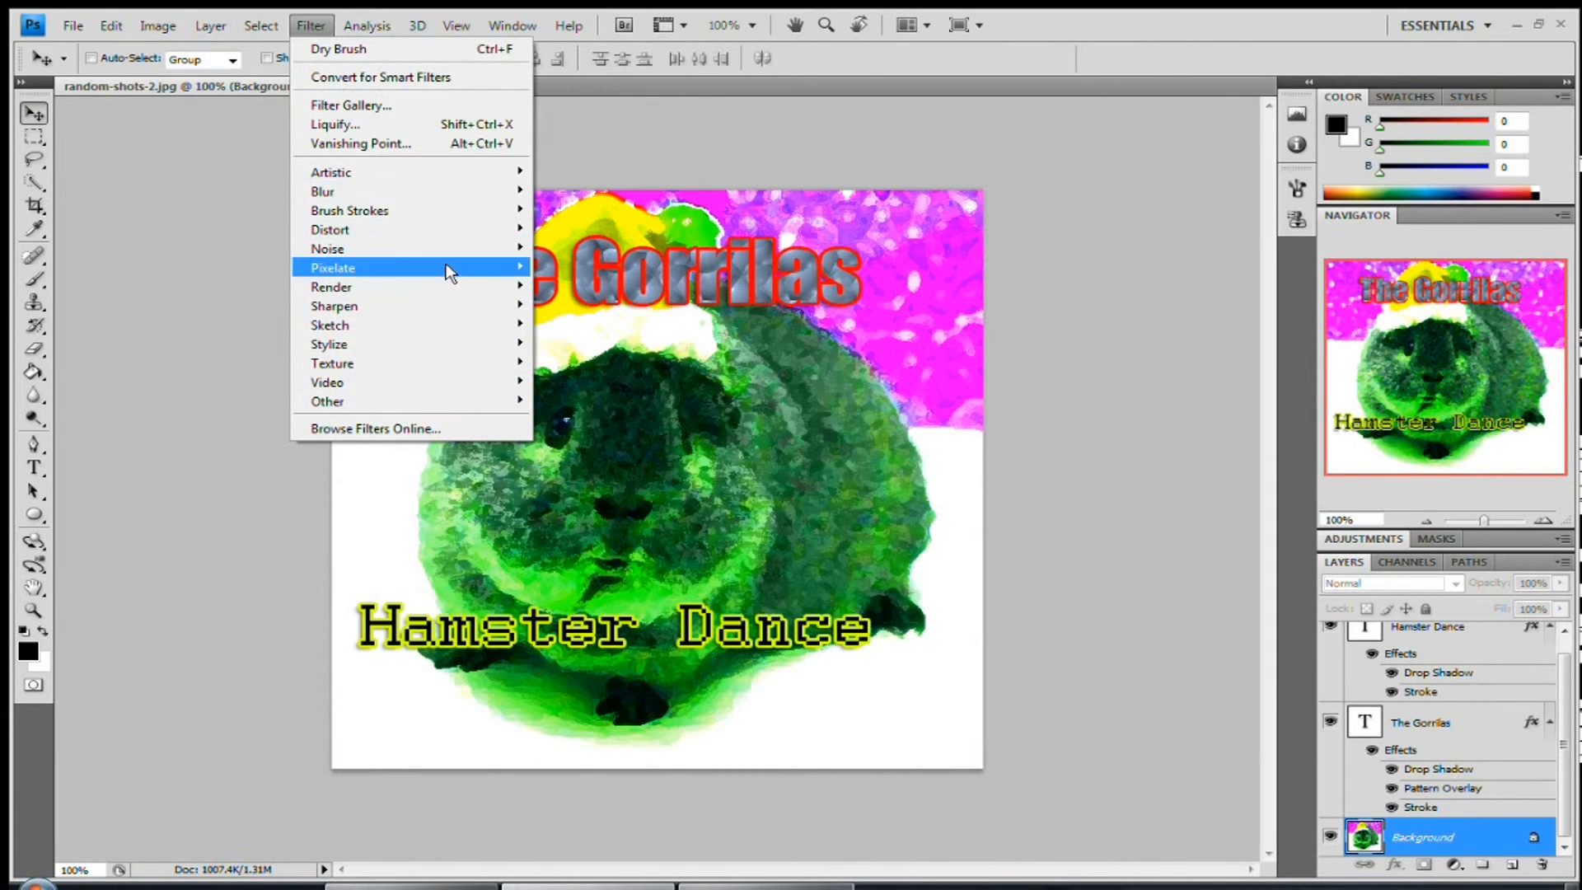
pyautogui.moveTo(458, 285)
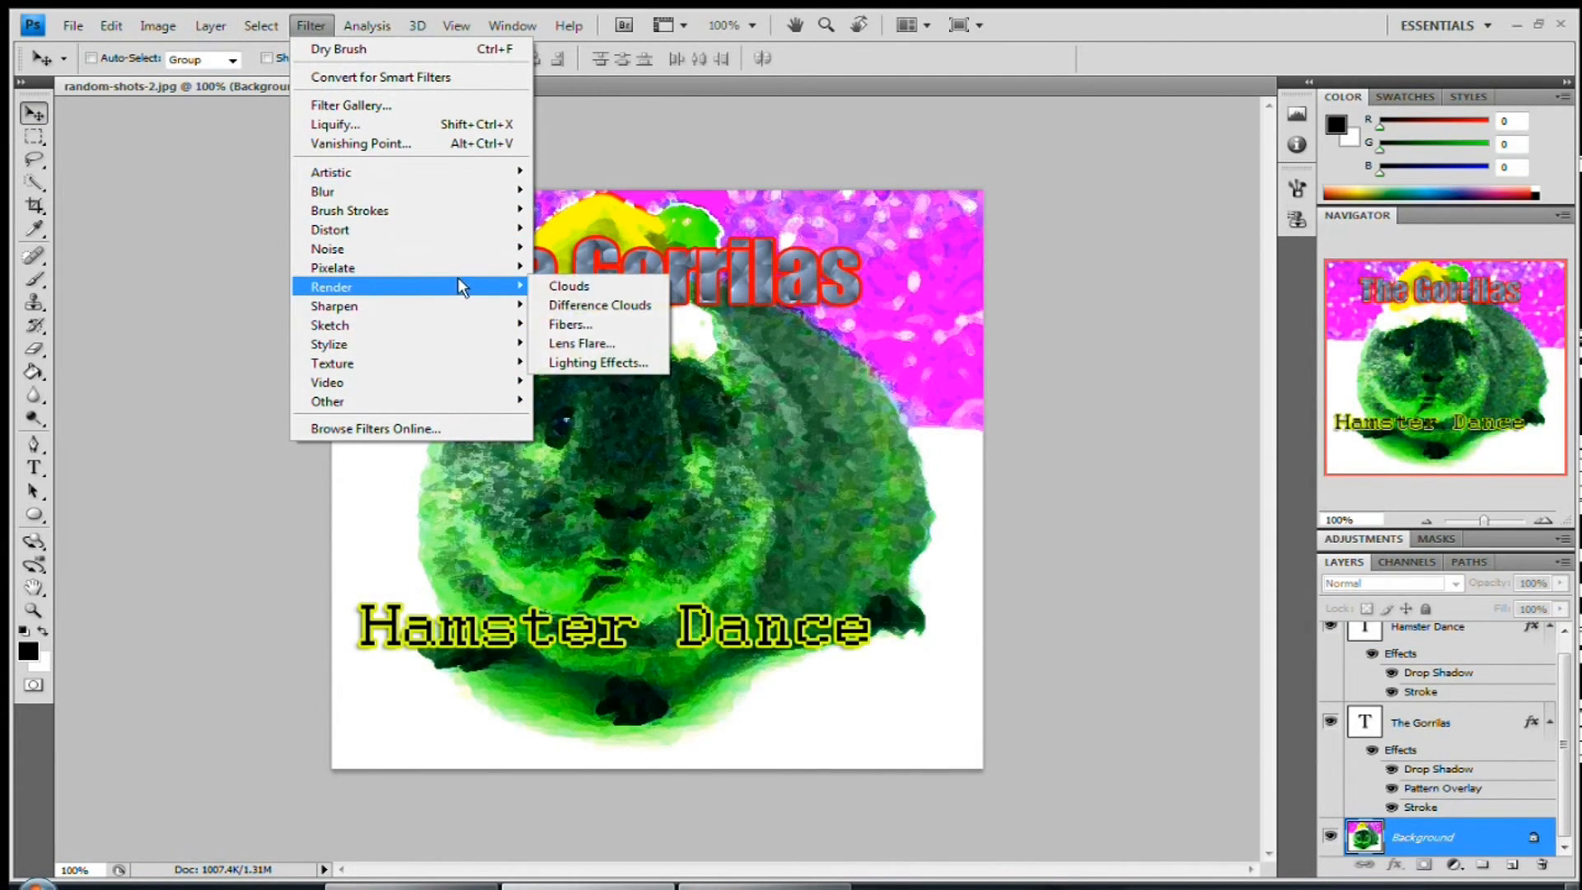
pyautogui.click(619, 341)
pyautogui.moveTo(854, 173); pyautogui.dragTo(1203, 175)
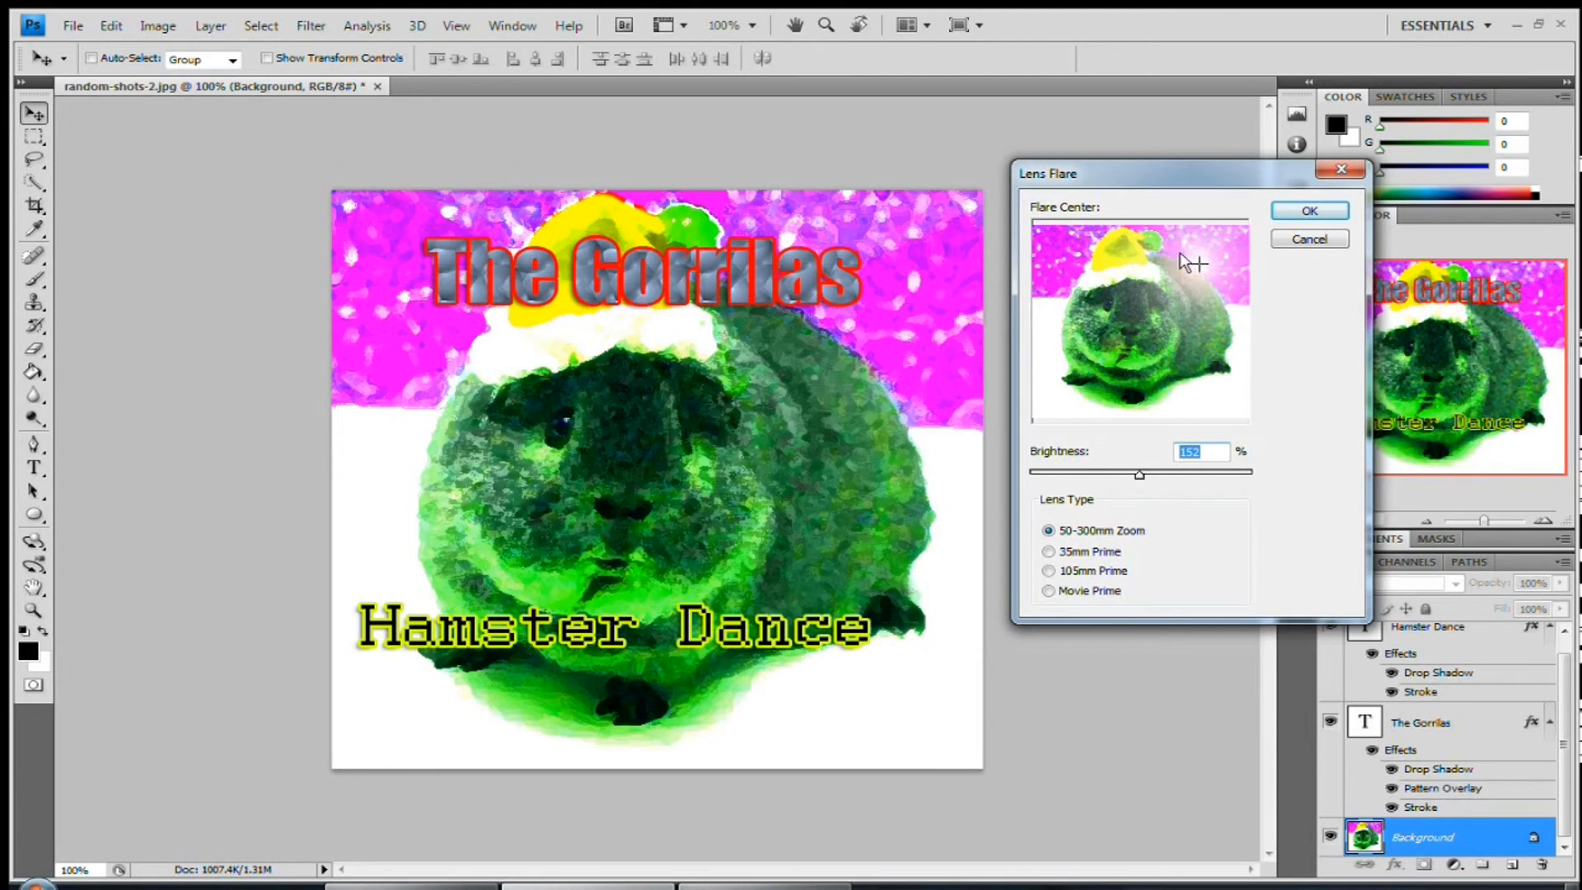
pyautogui.click(1197, 261)
pyautogui.moveTo(1161, 479); pyautogui.dragTo(1155, 486)
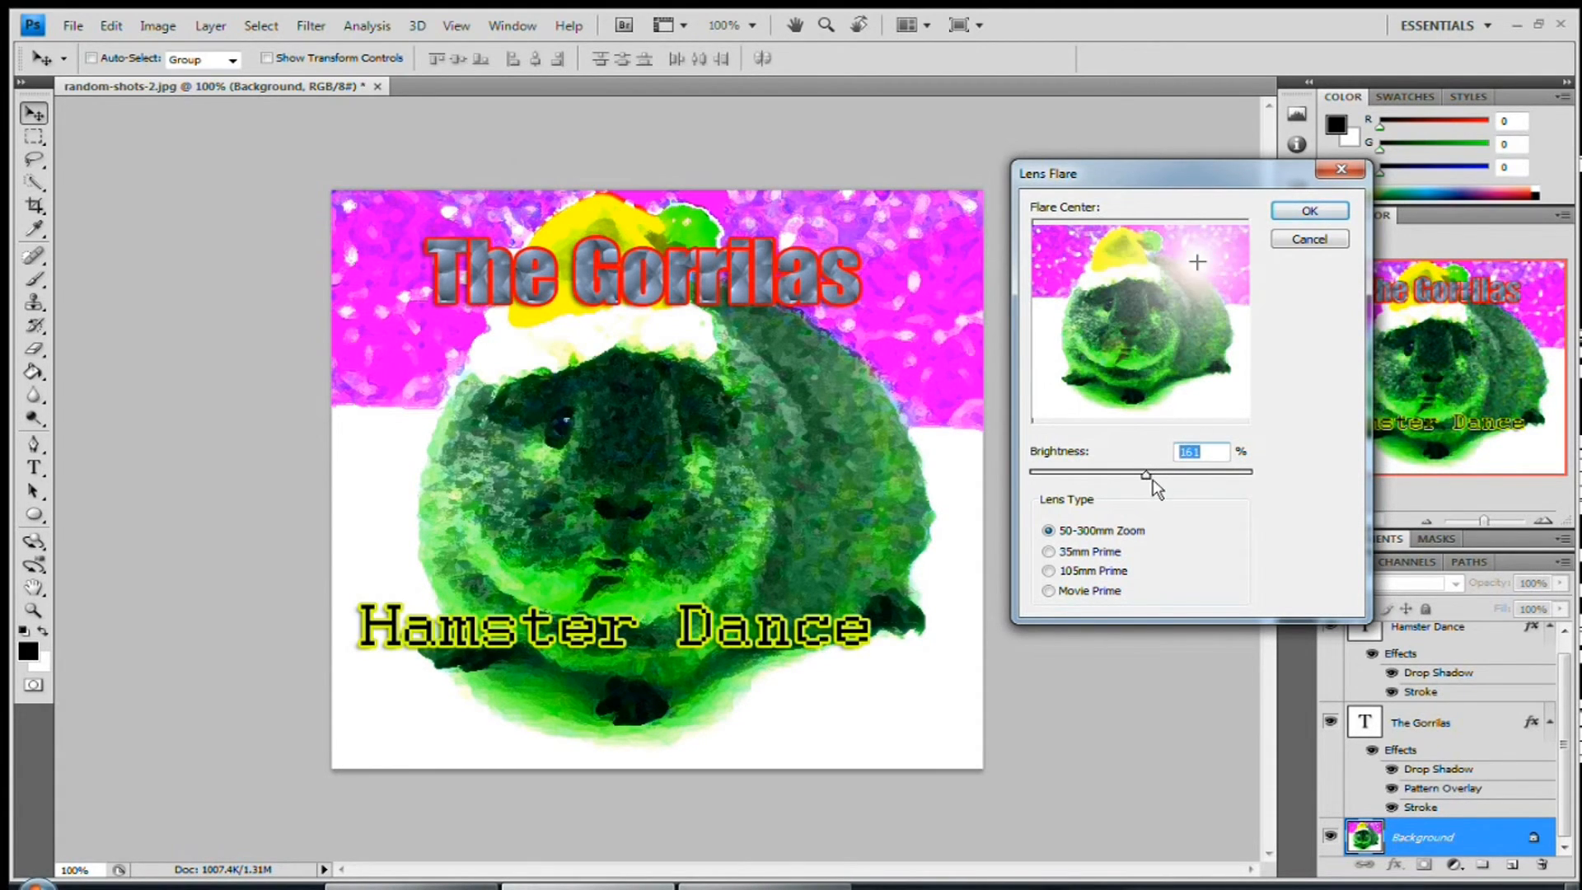
pyautogui.click(1207, 268)
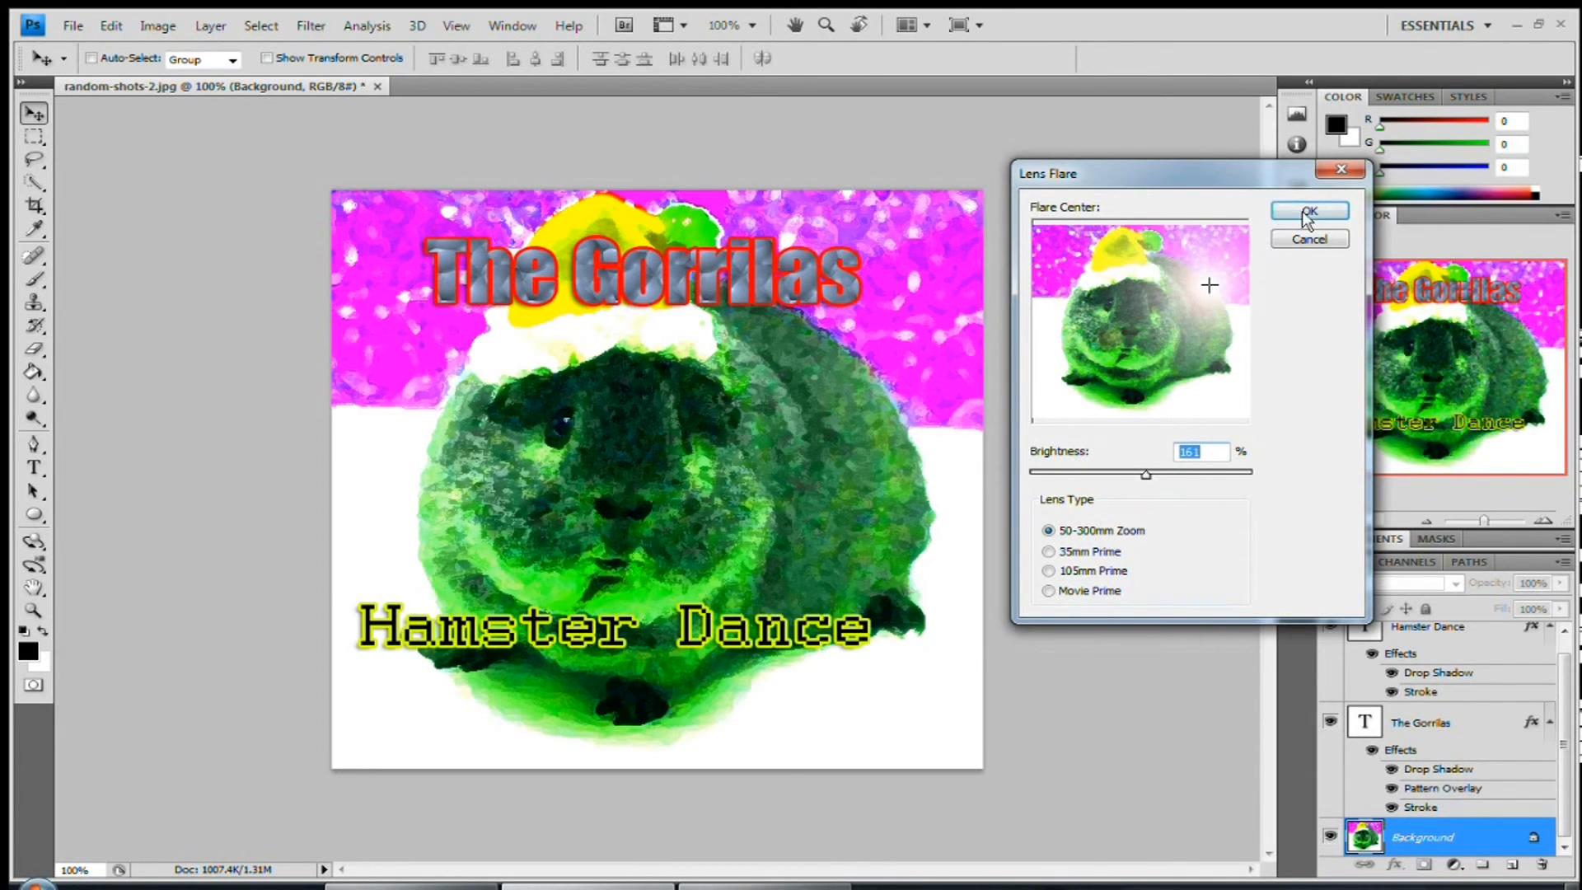
pyautogui.click(1305, 216)
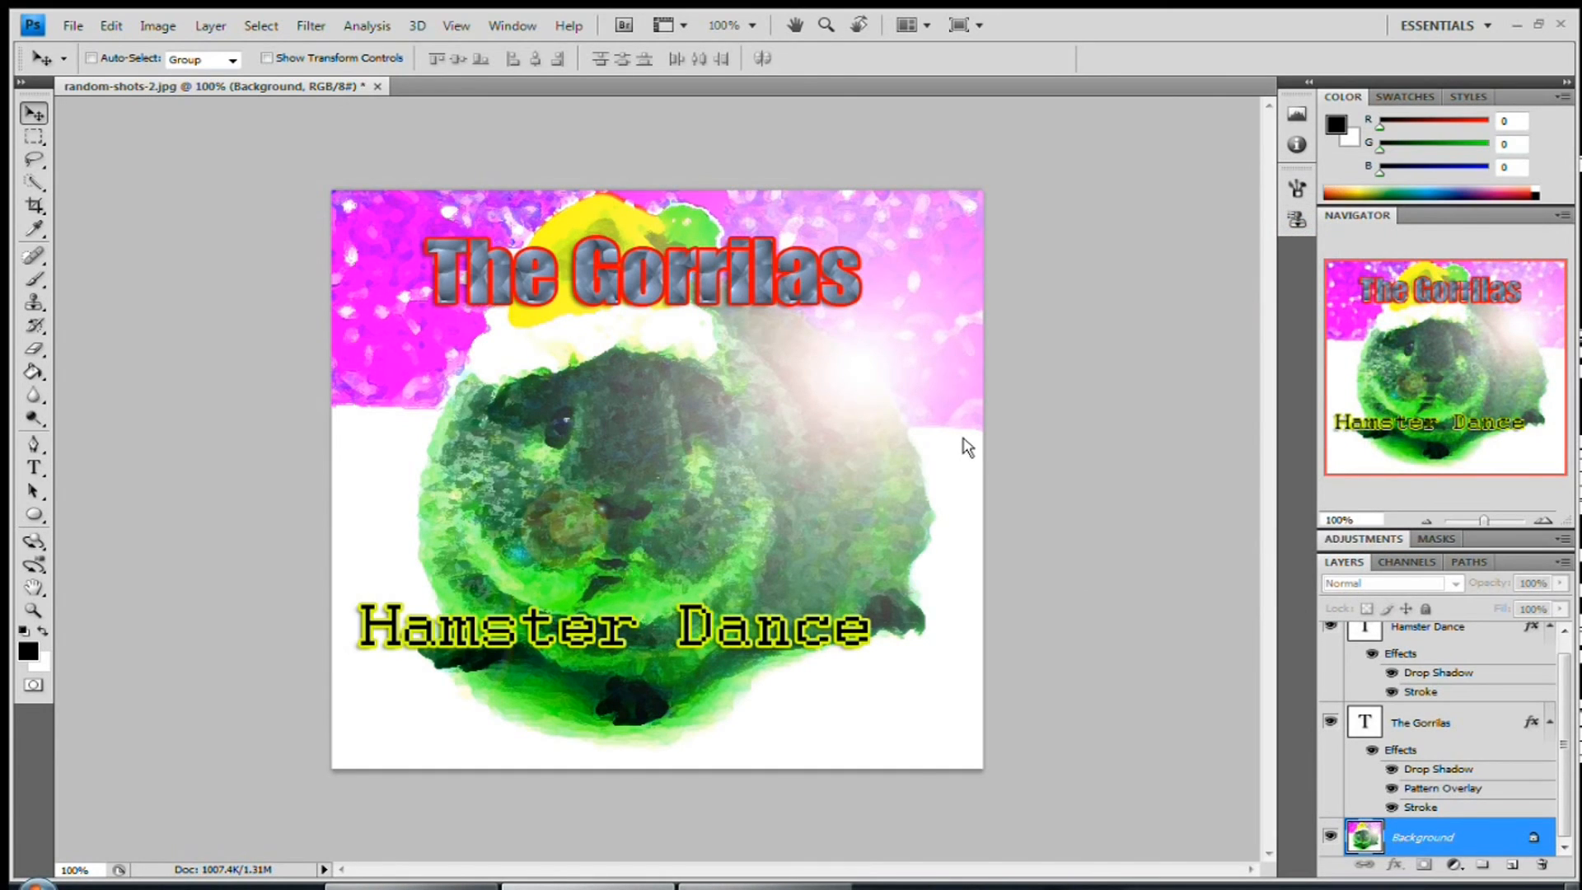